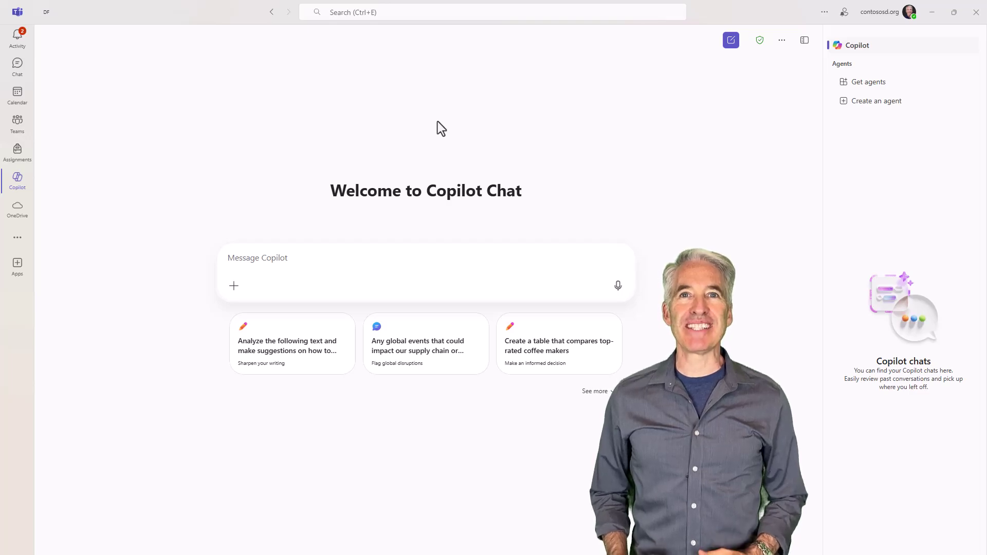
Ask Copilot Chat to write a team message about the new TPS Report coversheets in the style of Bill Lumbergh.
left_click(284, 258)
type("Write me a message to send to my team that talks about the new TPS Report coversheets. Do it in the style of Bill Lumbergh")
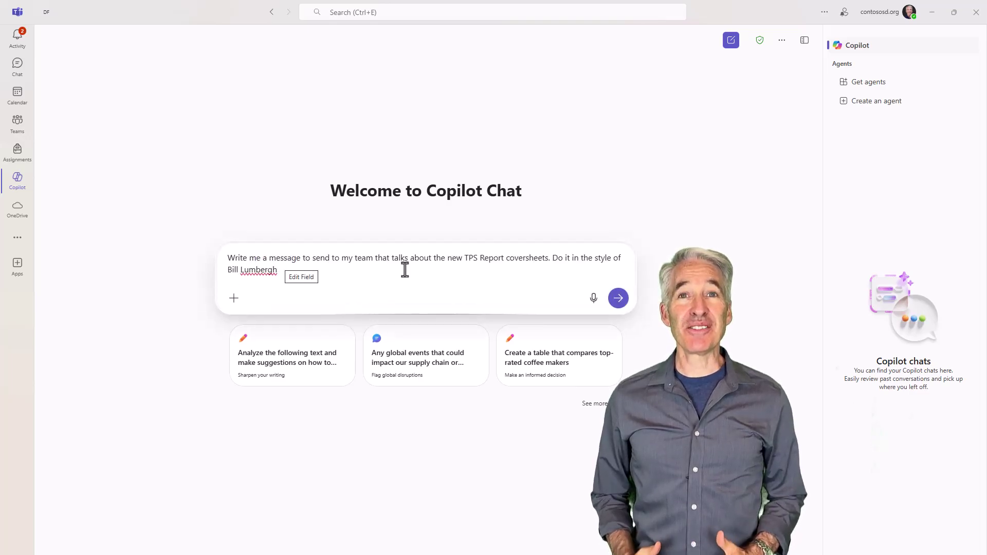
left_click(618, 302)
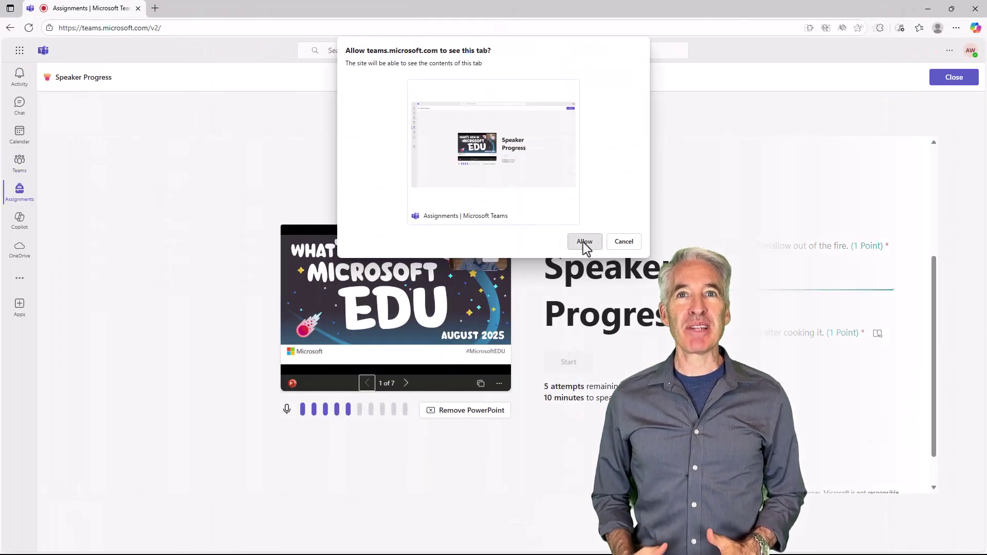
Allow tab sharing to present the slides in Speaker Progress, and select the first highlighted sentence in the speech transcript.
left_click(585, 240)
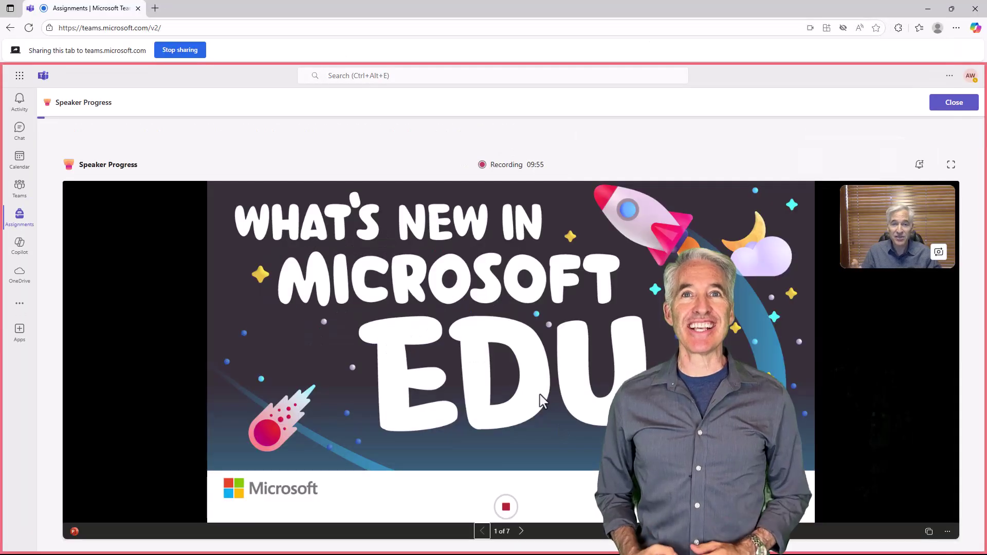
key("Right")
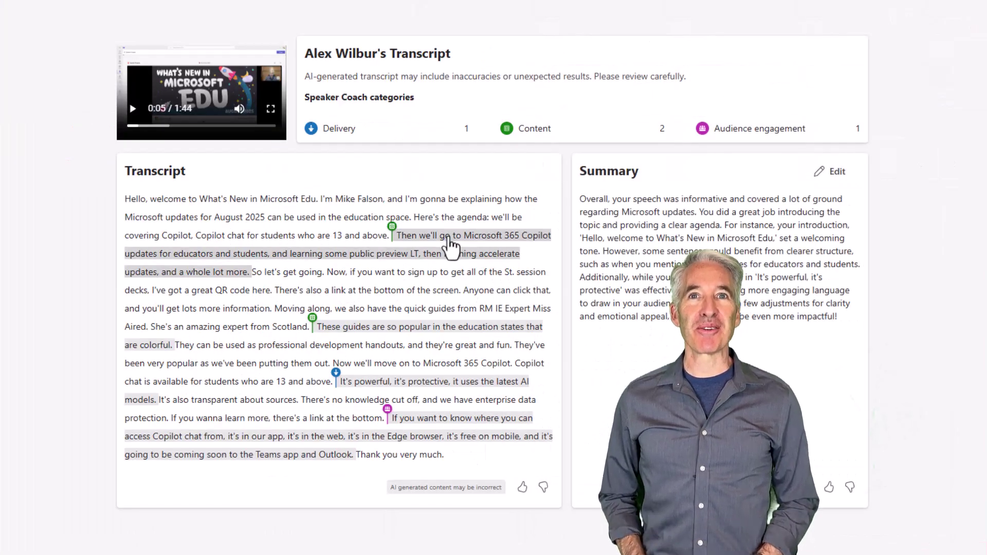
left_click(452, 249)
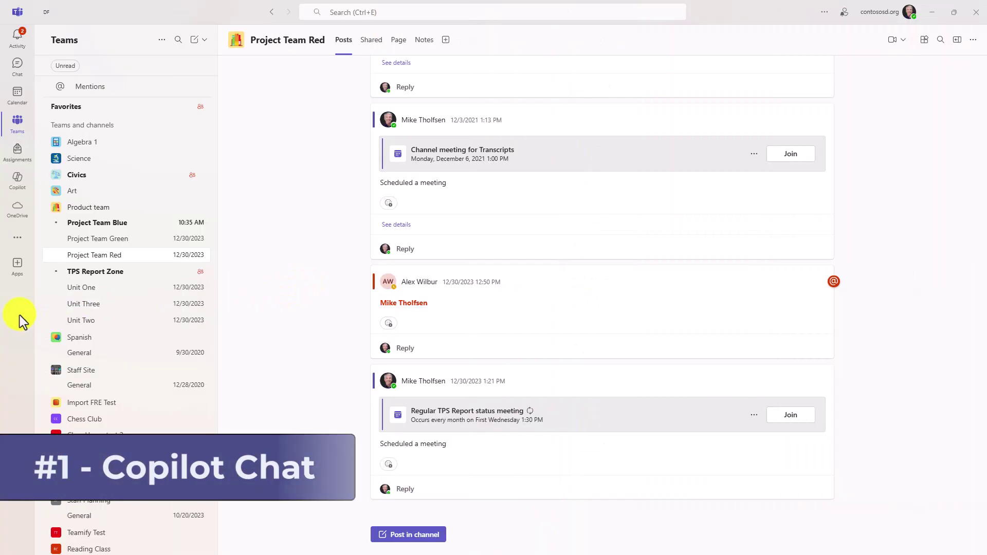
Open Copilot Chat and look at its enterprise data protection notice and the collapsible pane of agents and chats.
left_click(17, 184)
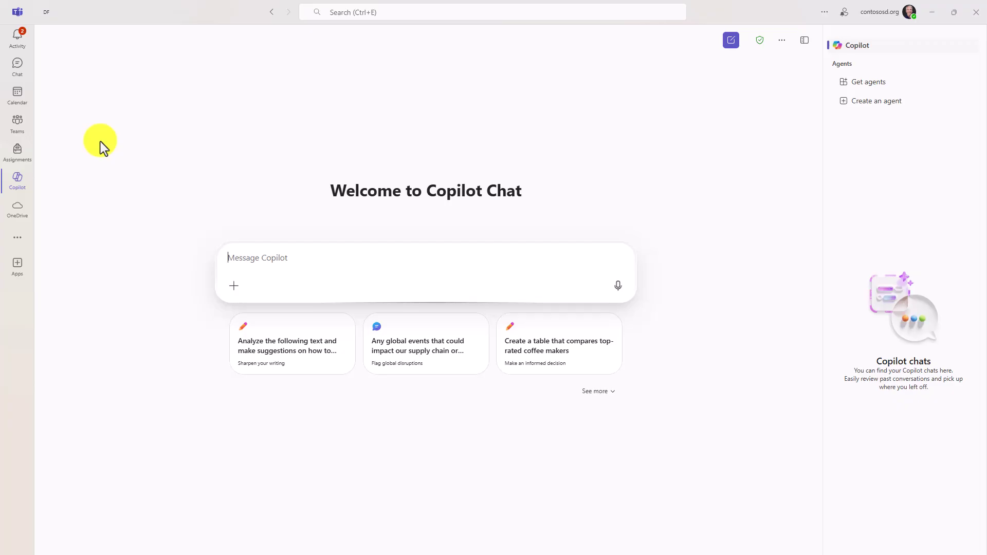
mouse_move(752, 39)
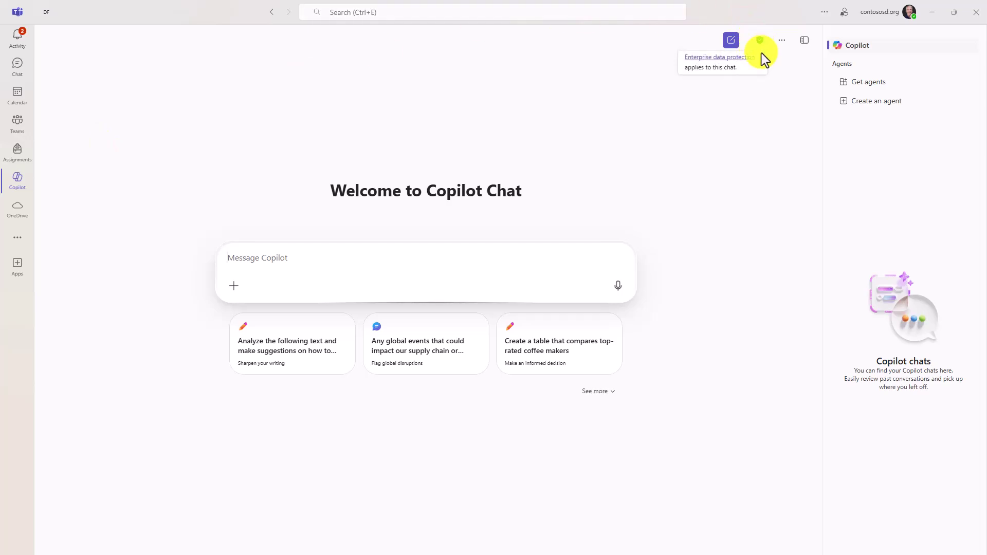
left_click(804, 41)
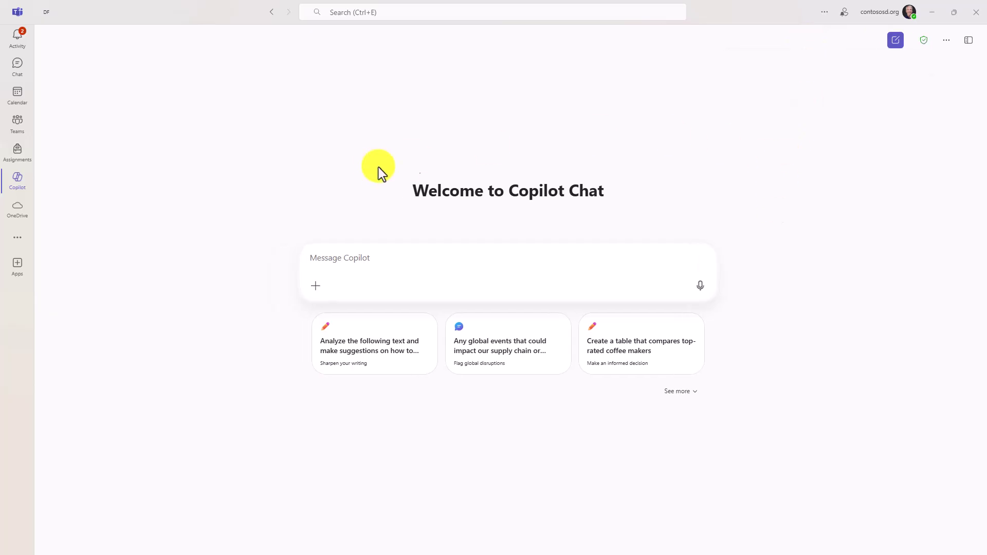
left_click(971, 40)
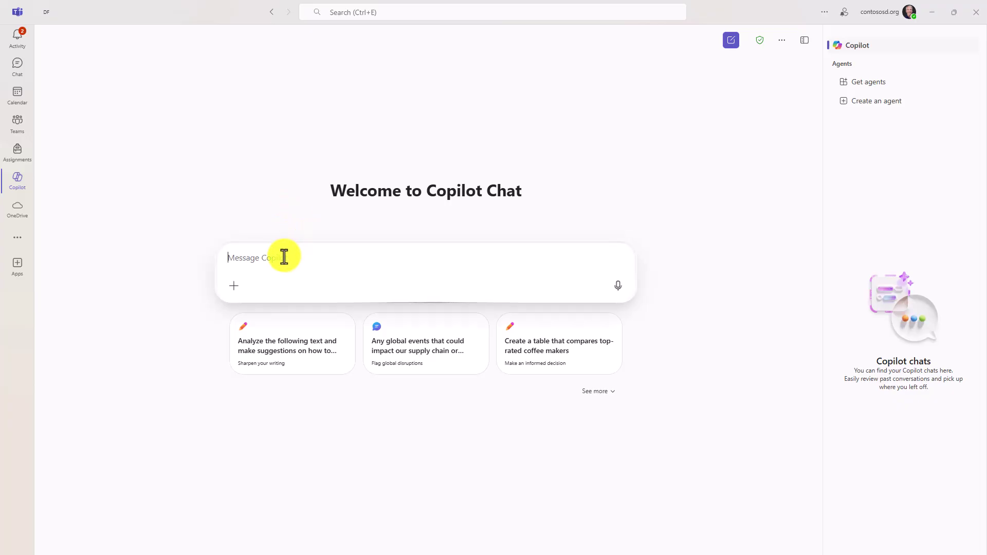
Have Copilot write a team message about the new TPS Report coversheets in Bill Lumbergh's style, and play the reply aloud.
type("Write me a message to send to my team that talks about the new TPS Report coversheets. Do it in the style of Bill Lumbergh")
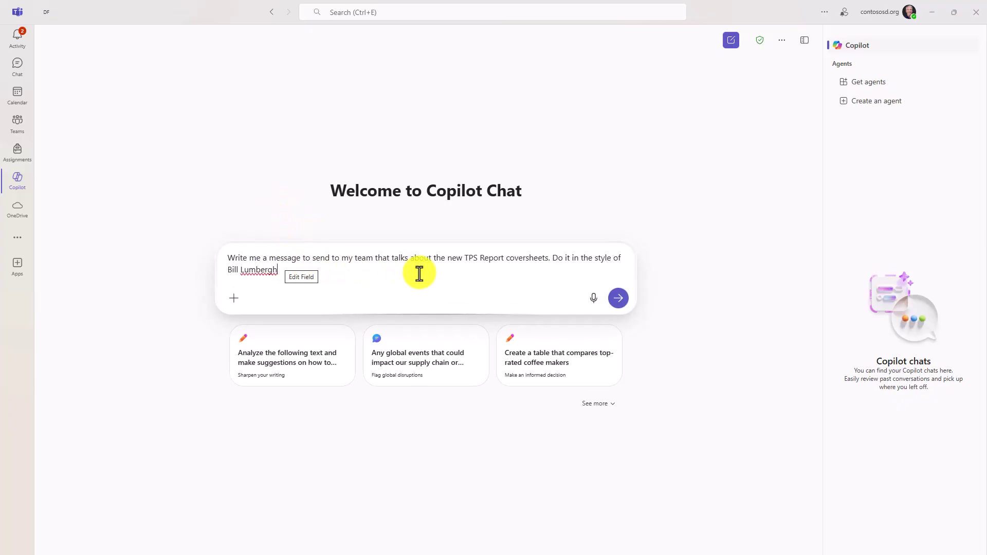
left_click(616, 303)
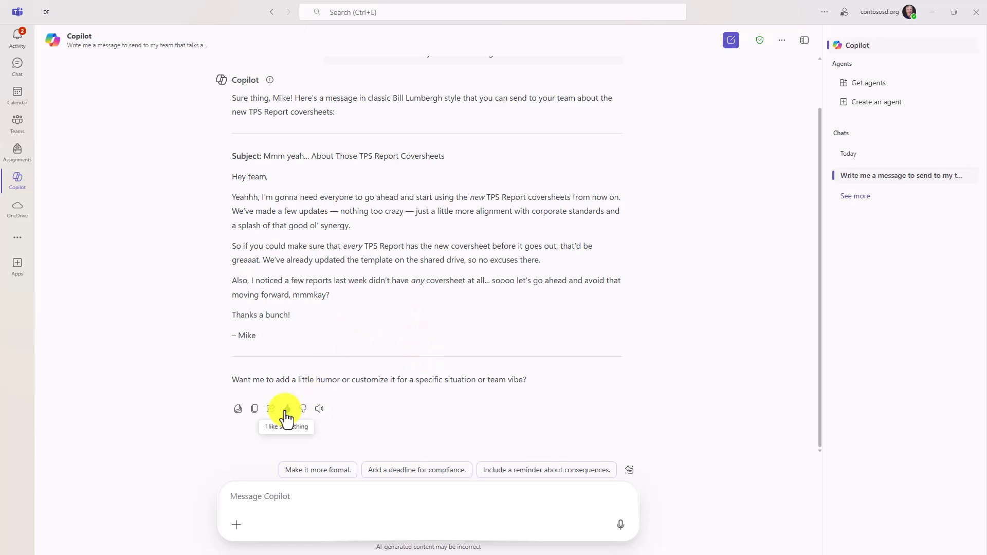
left_click(323, 408)
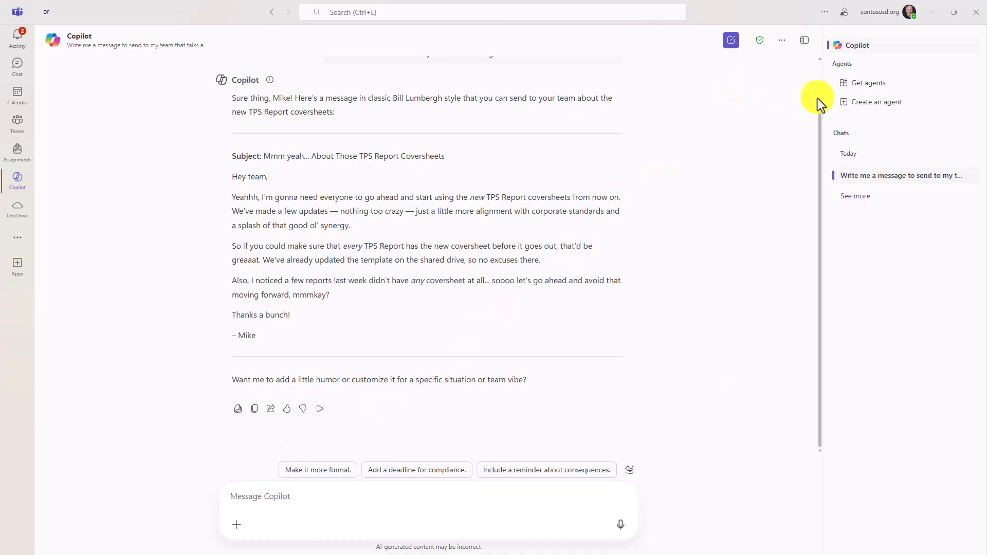
Start a new chat with the suggested prompt on what analysts say about a competitor this quarter, and view the options for adding content.
left_click(731, 41)
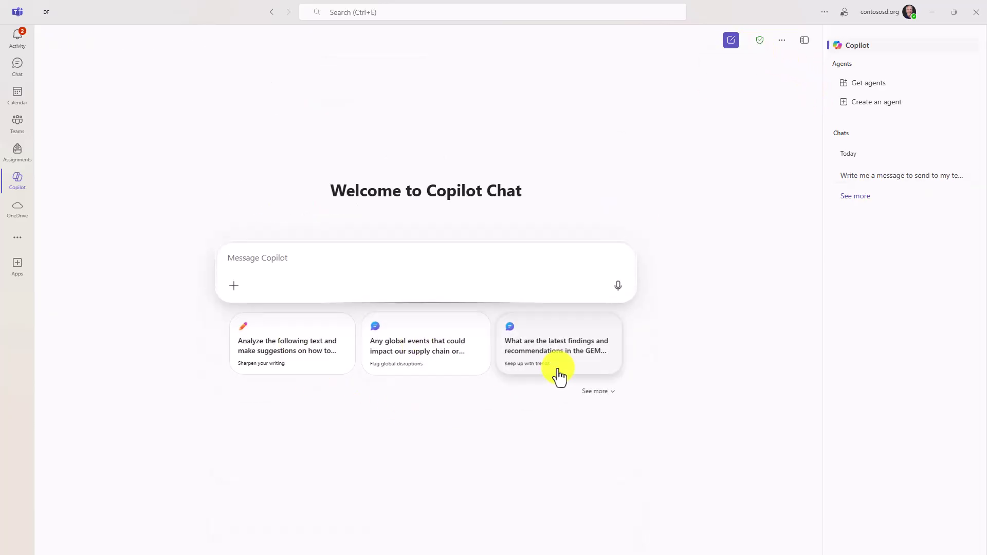
left_click(599, 391)
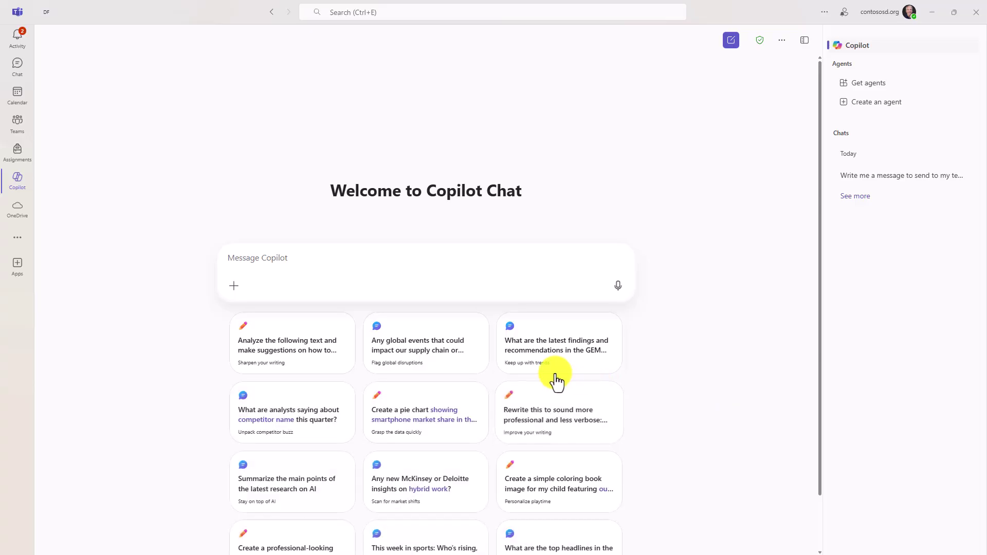
left_click(298, 414)
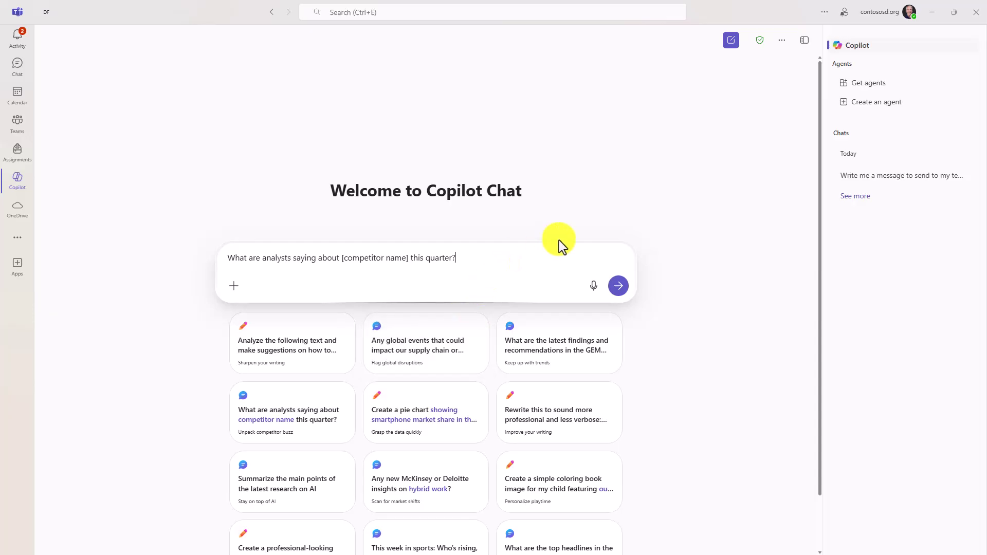
left_click(233, 293)
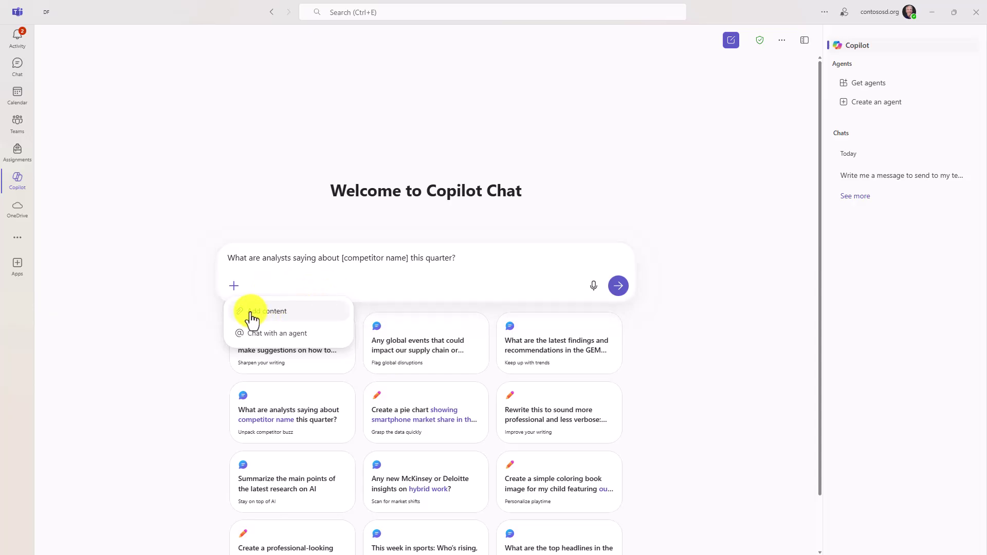
left_click(791, 91)
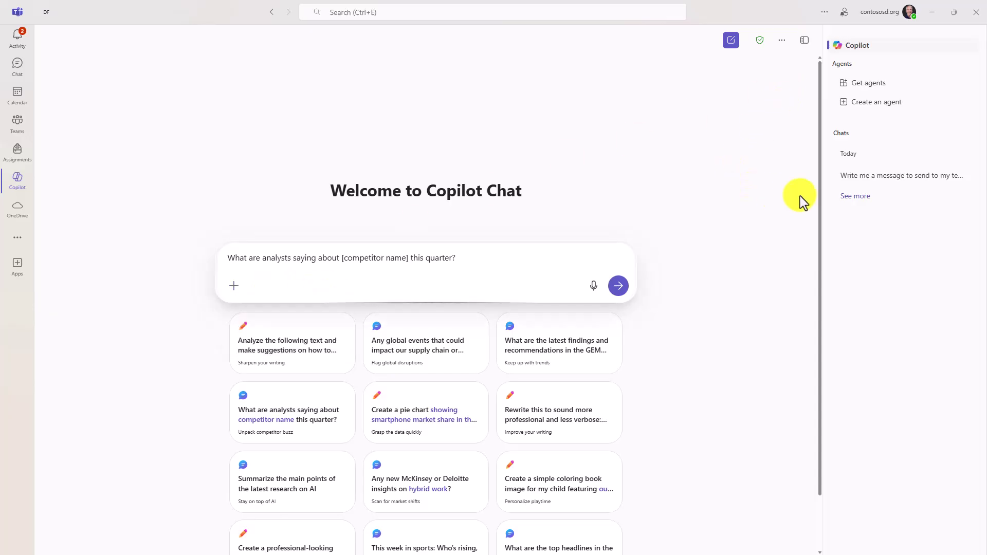
Browse the Agent Store's Microsoft-built and featured agents.
left_click(869, 85)
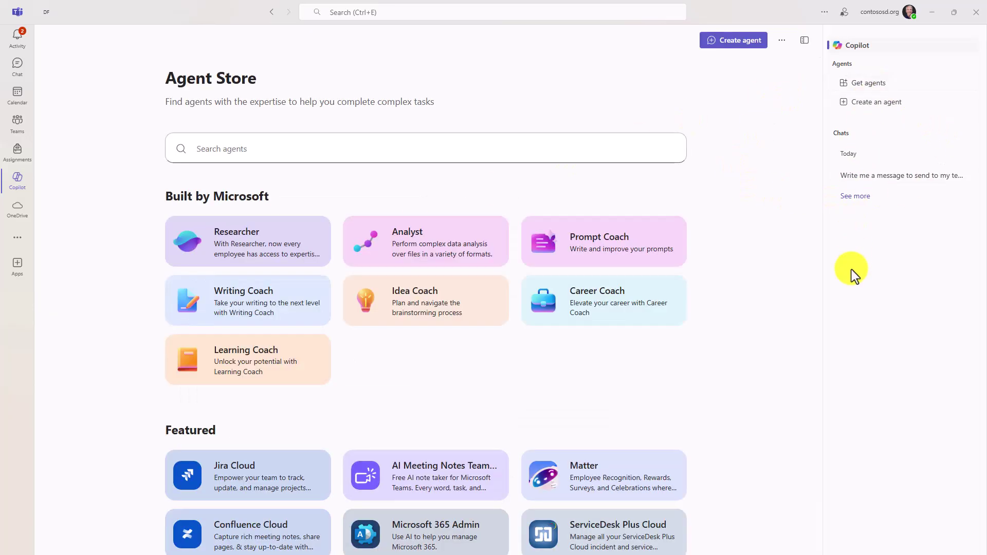
scroll(740, 288, "down", 4)
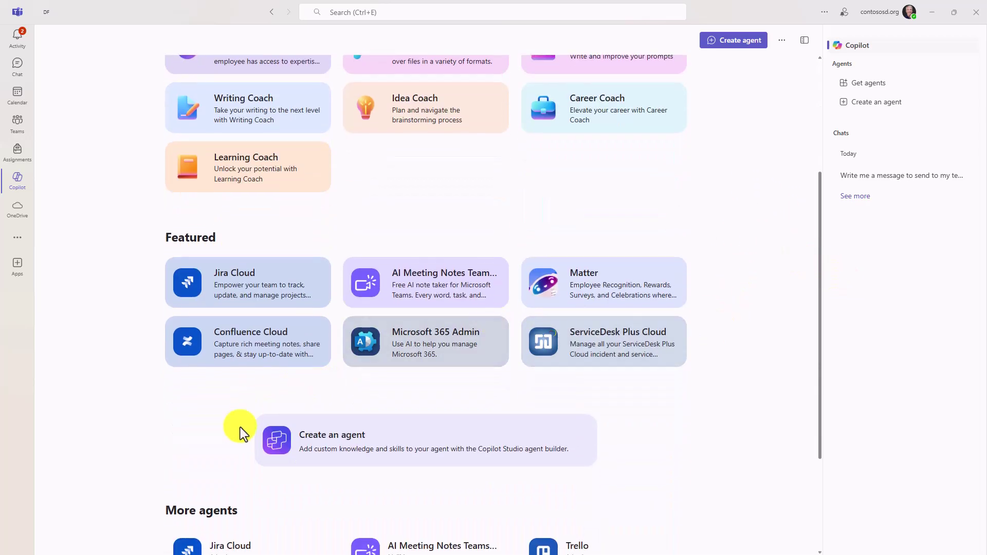
scroll(668, 221, "up", 4)
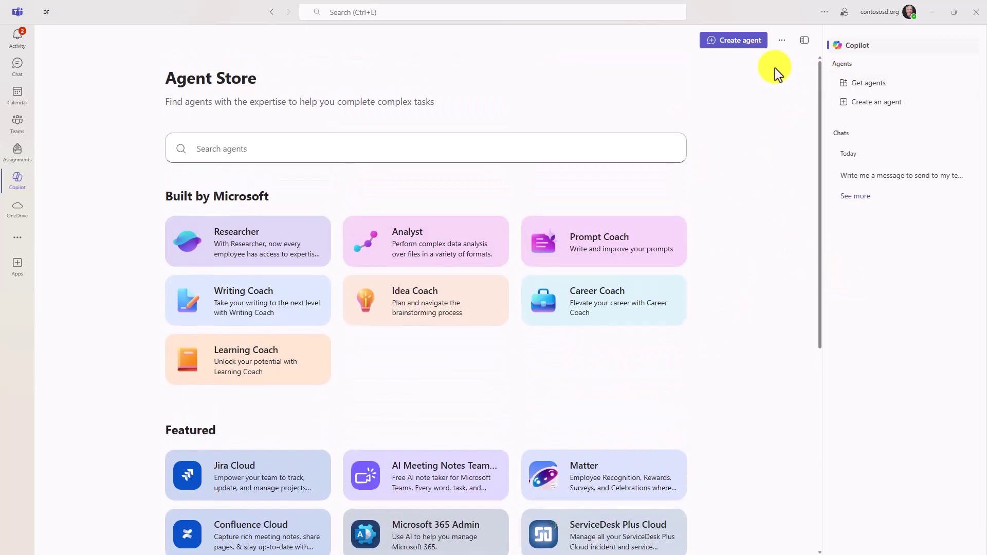
Examine the configuration options for a new agent, from details and instructions to suggested prompts, and return to Copilot without creating it.
left_click(872, 102)
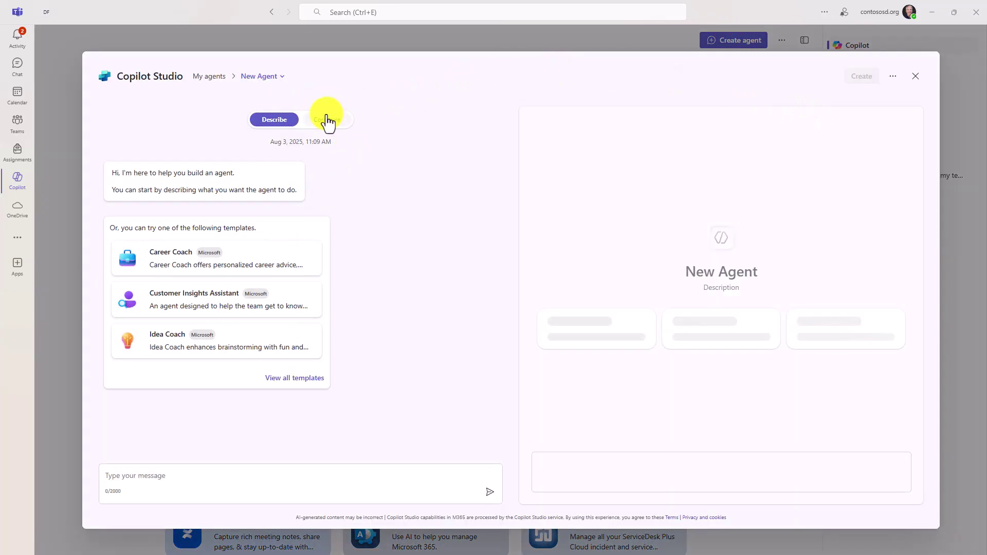
left_click(327, 119)
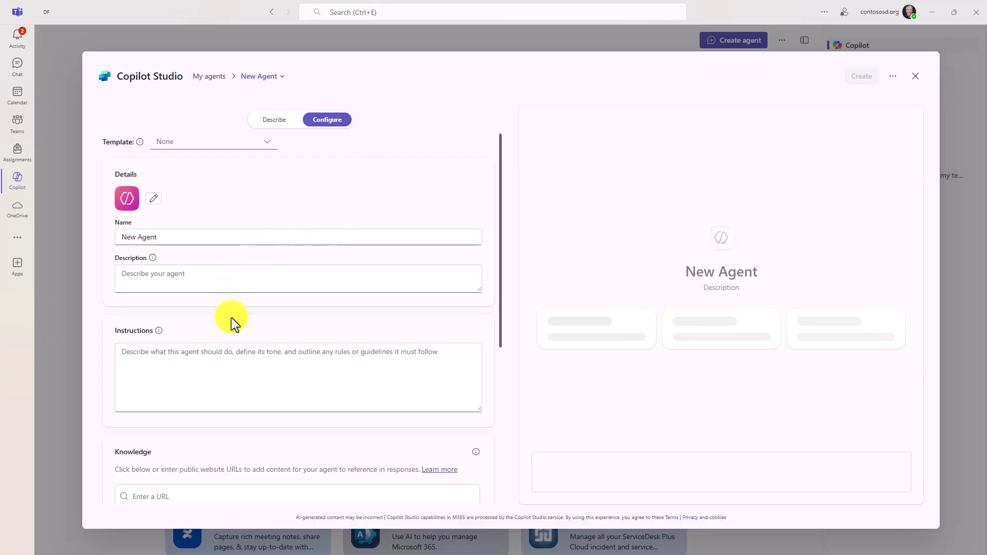
scroll(234, 316, "down", 2)
scroll(233, 315, "down", 2)
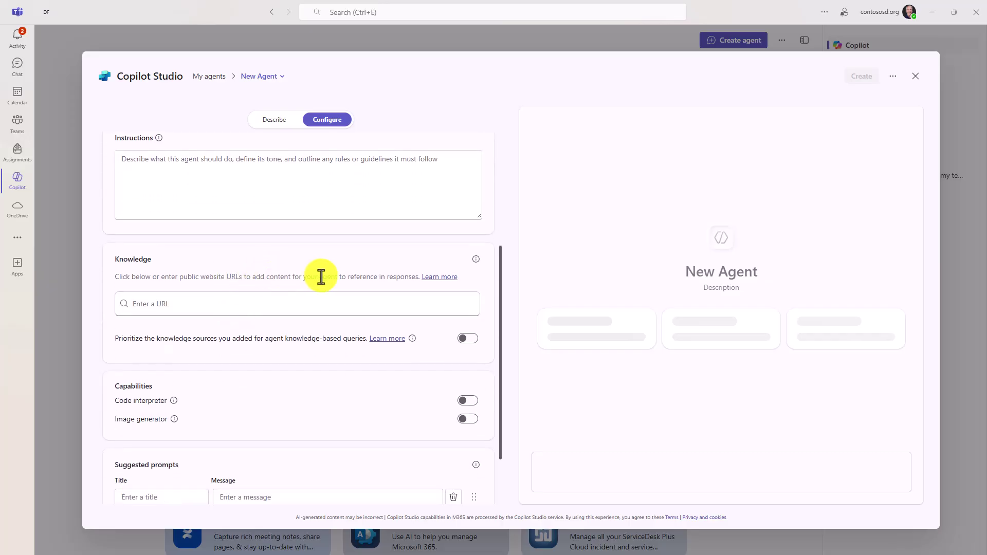
scroll(346, 324, "down", 2)
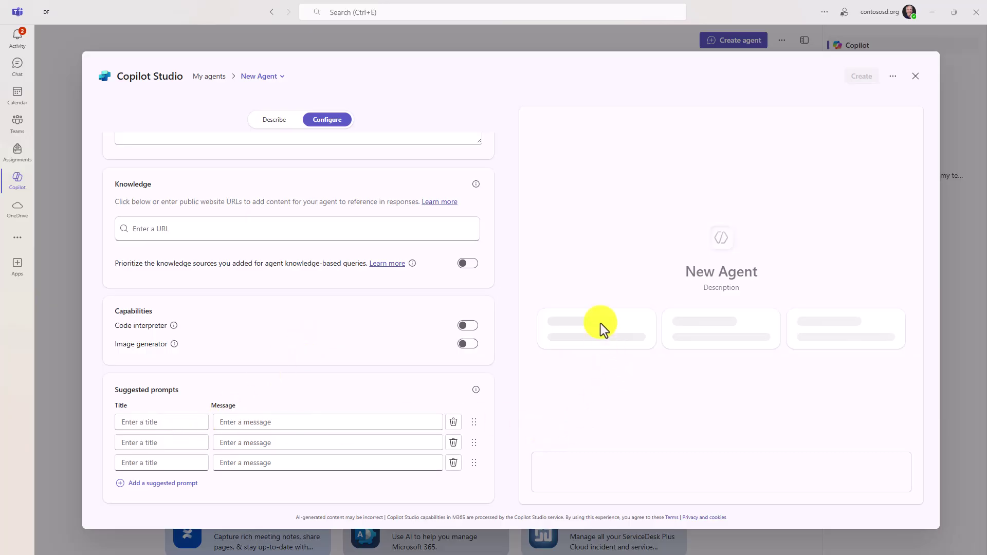
scroll(451, 279, "up", 6)
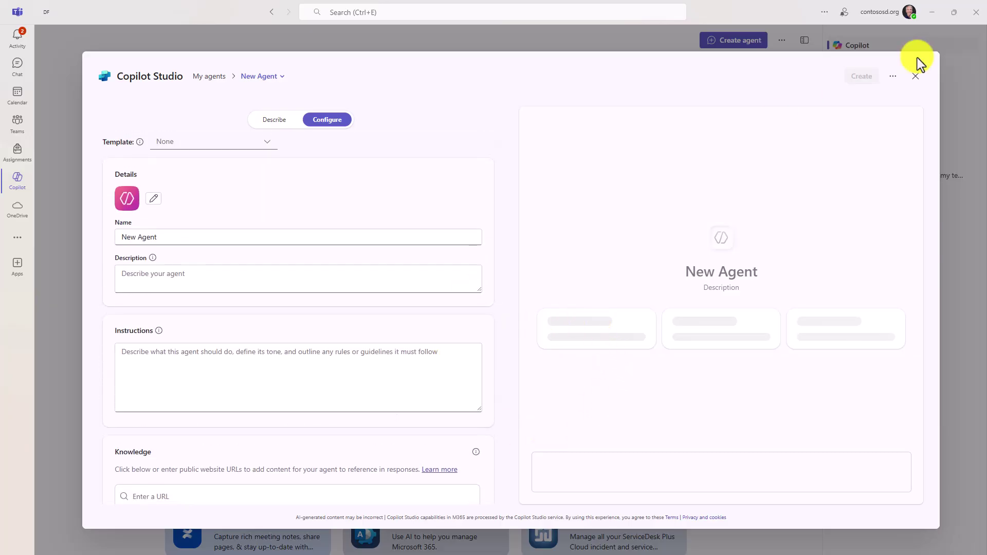
left_click(914, 77)
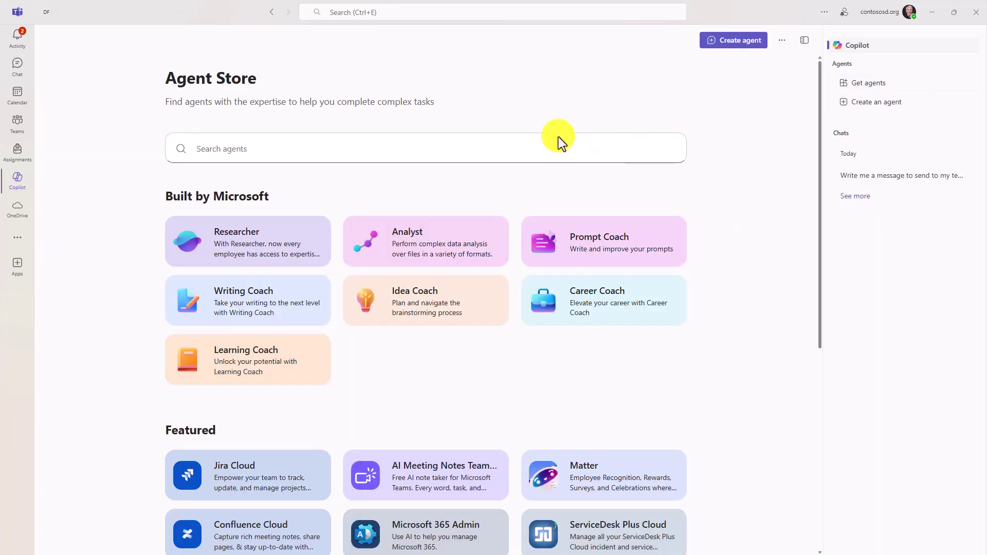
left_click(838, 50)
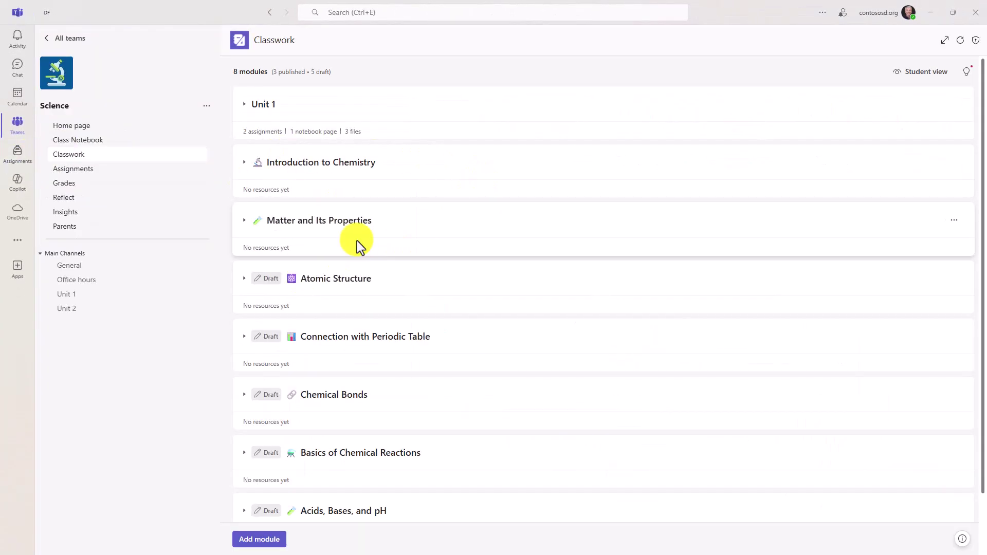
Show all teams as a grid, open the Science class's assignments directly from its card, and return to the grid.
left_click(65, 38)
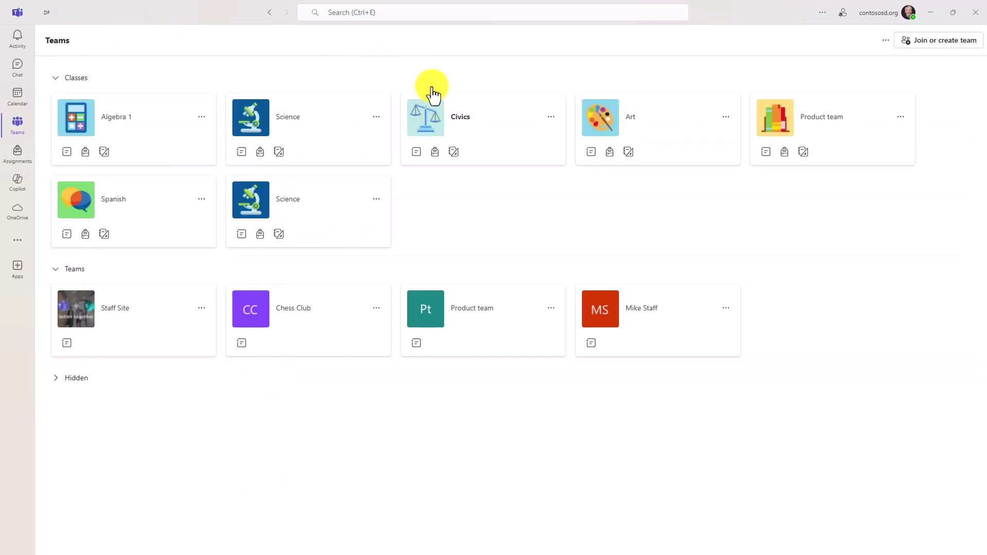
left_click(261, 152)
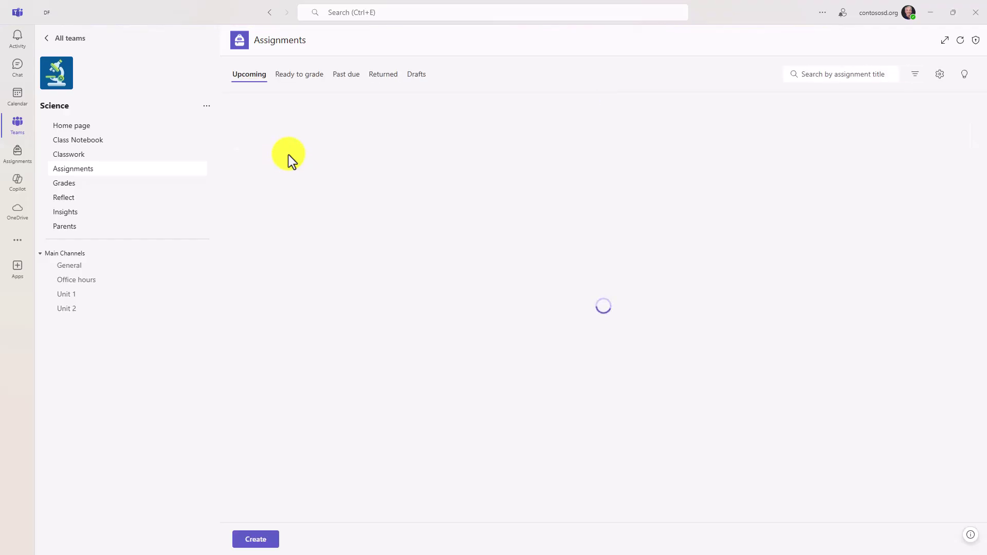
left_click(51, 40)
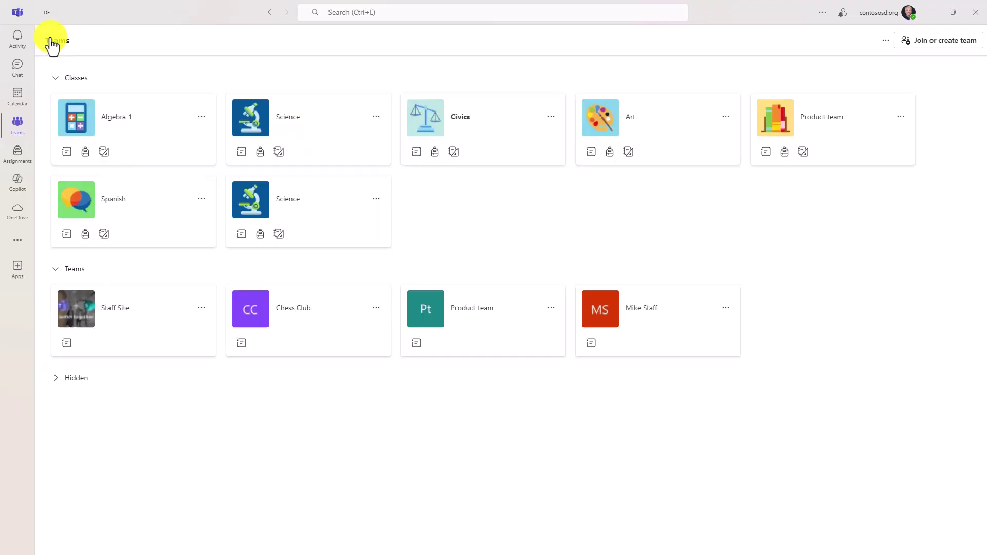
Open the Science class's General channel from its card, and collapse and restore the channel list.
left_click(242, 153)
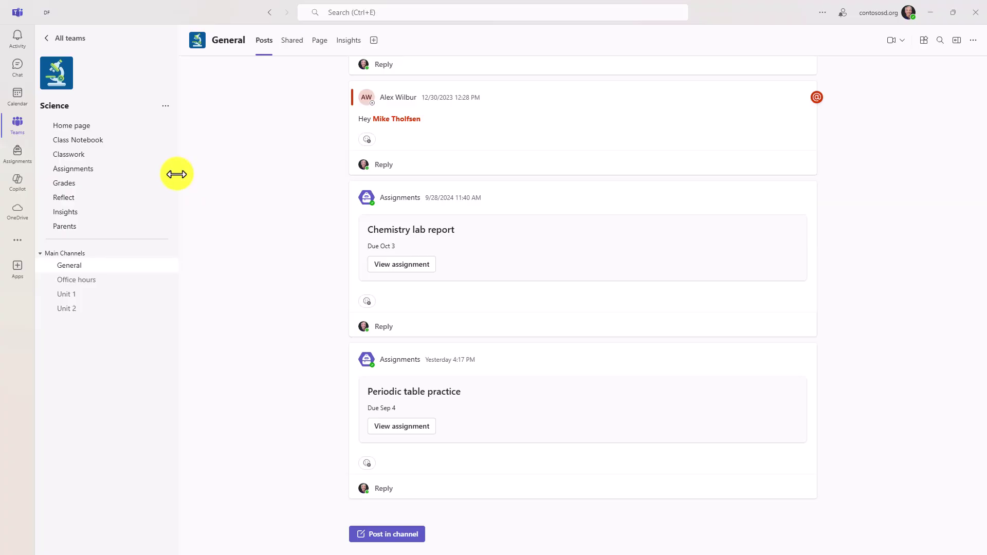
left_click_drag(176, 174, 50, 190)
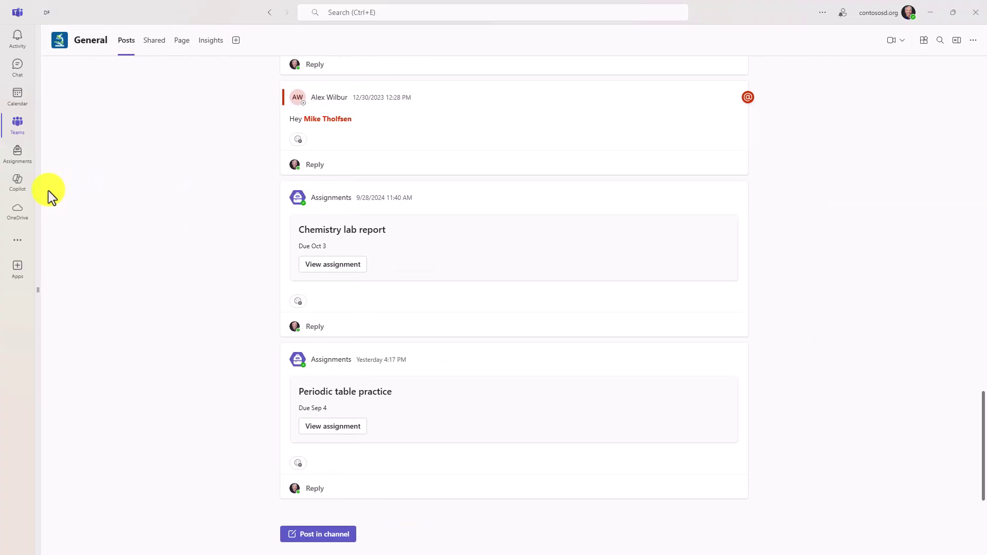
left_click(38, 292)
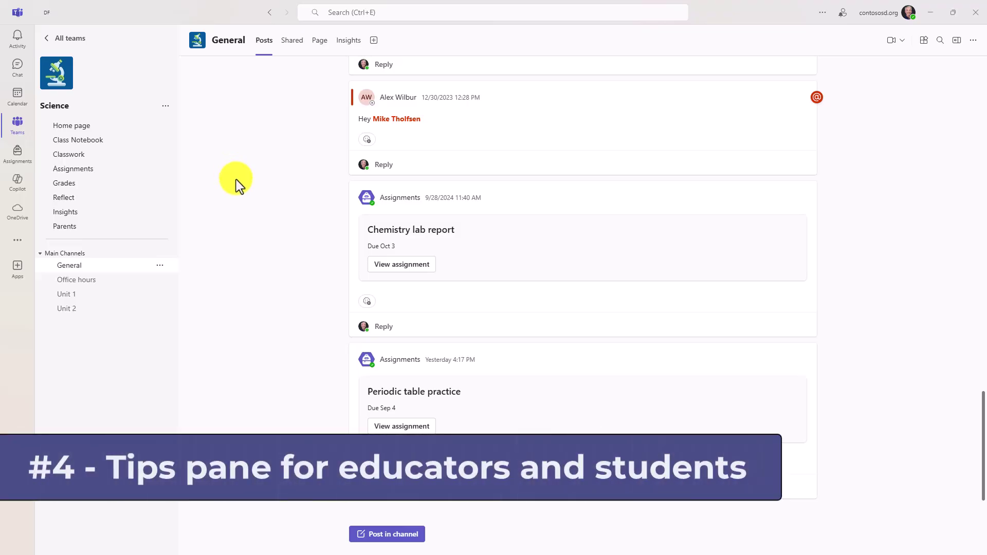
Open the Science class's assignments and display the tips for educators.
left_click(80, 171)
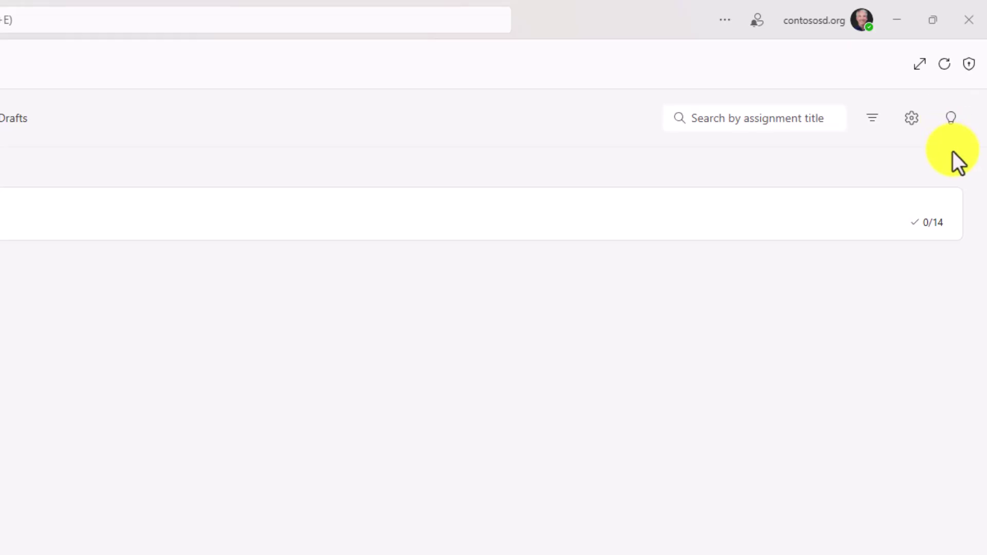
left_click(950, 123)
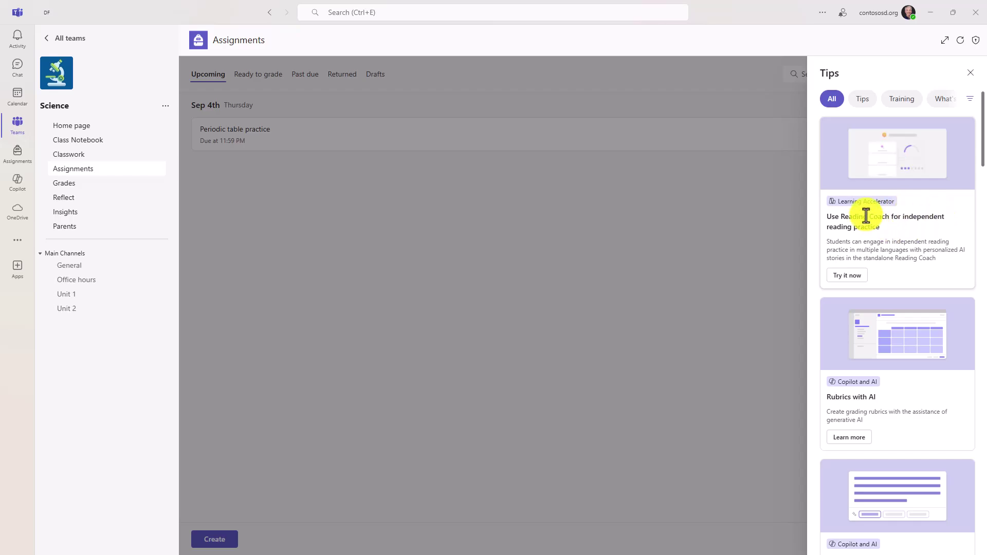
Browse the educator tips, look through the Tips, Training and What's new categories, and close the tips.
scroll(889, 322, "down", 1)
scroll(874, 314, "down", 2)
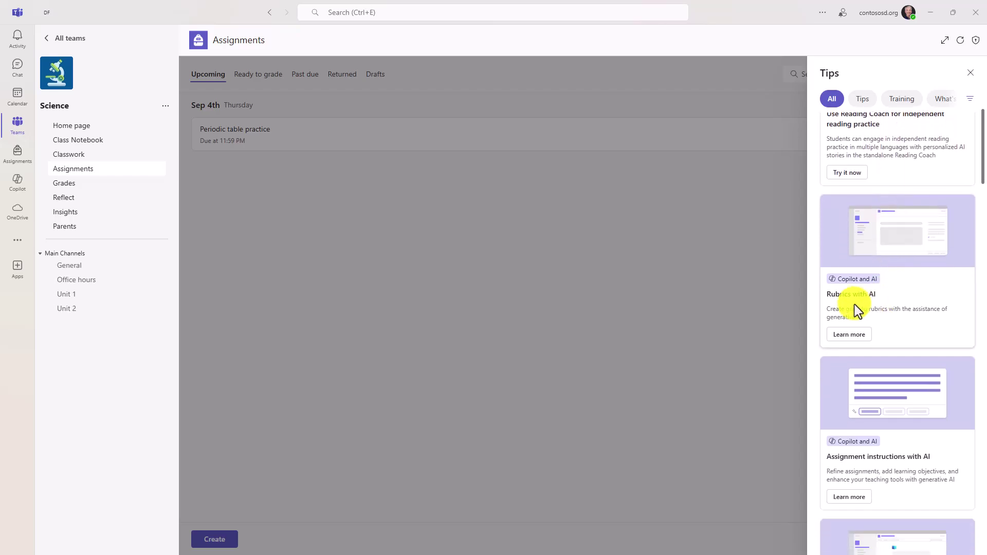
scroll(883, 335, "down", 2)
scroll(883, 334, "down", 2)
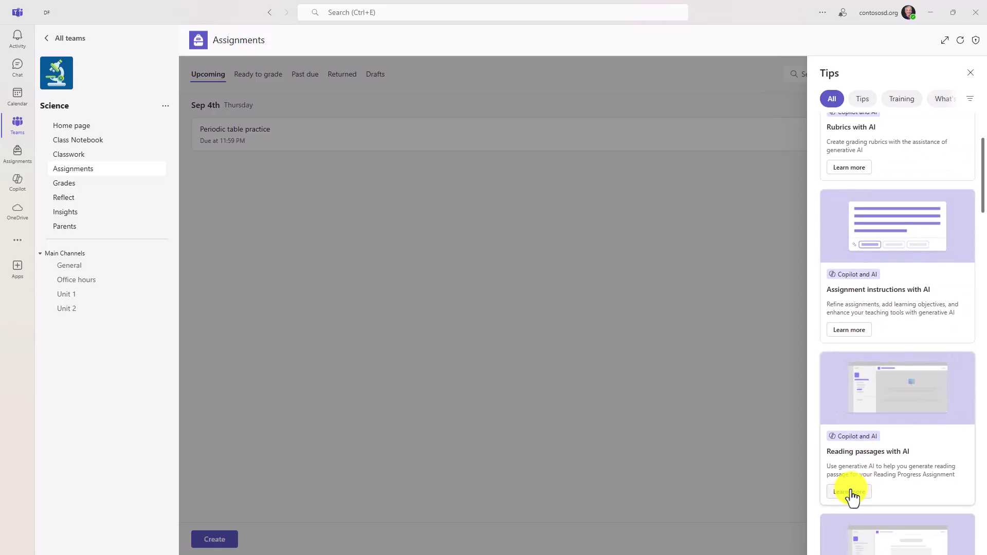
scroll(858, 234, "up", 5)
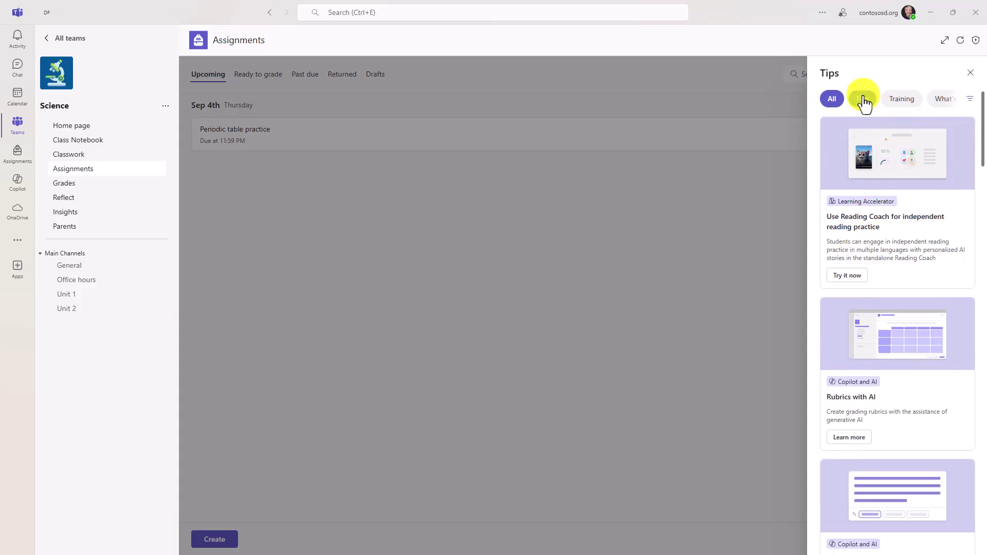
left_click(863, 99)
left_click(886, 100)
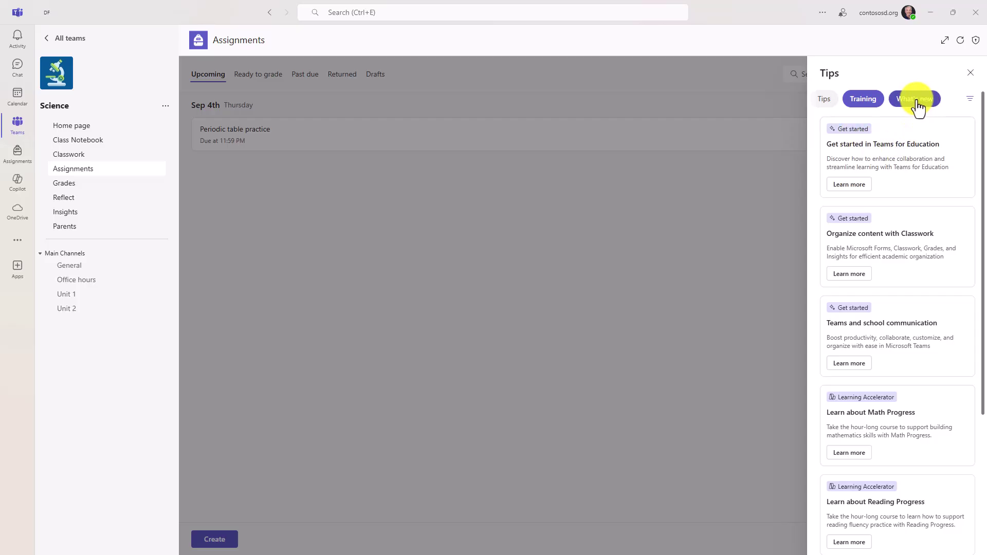
left_click(916, 101)
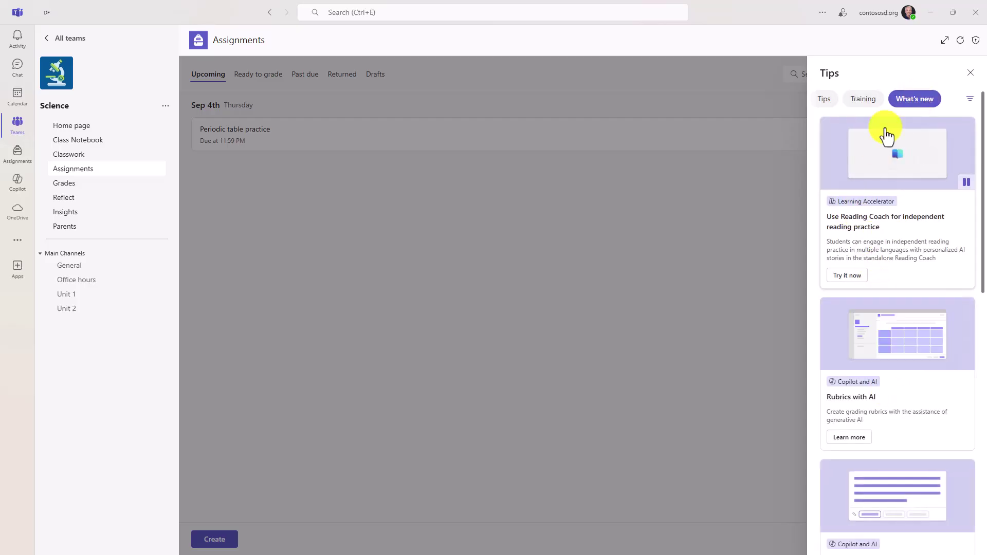
left_click(850, 103)
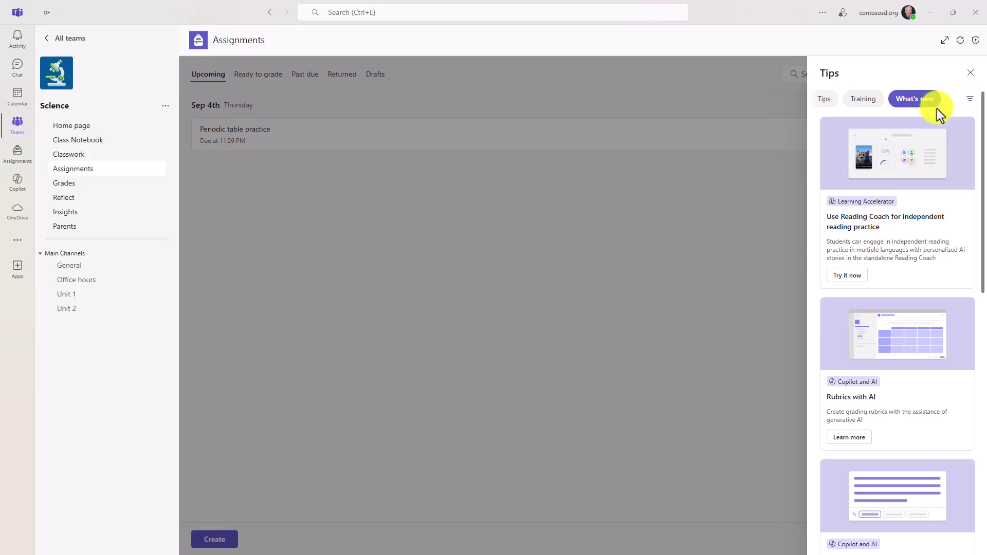
left_click(970, 73)
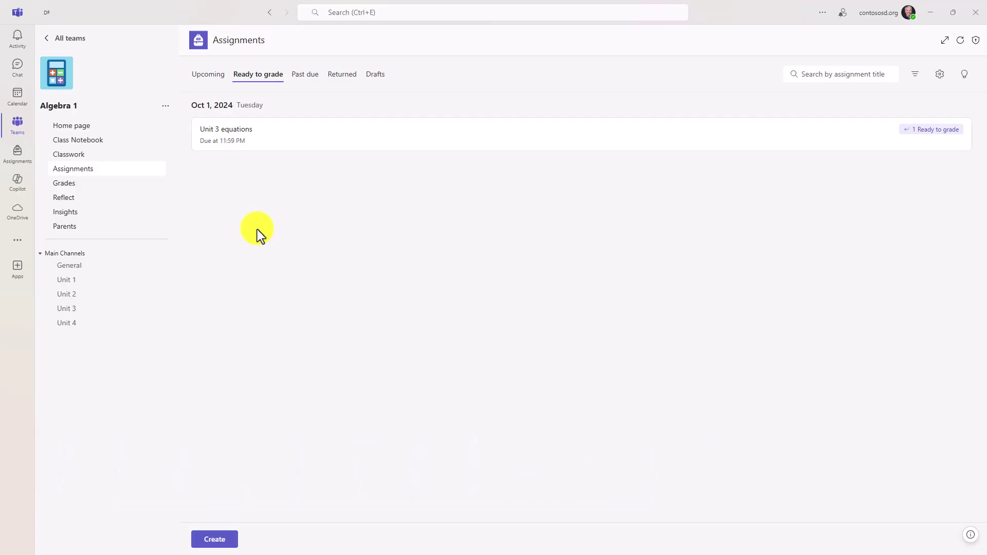
Open the turned-in student submission for the Unit 3 equations assignment.
left_click(320, 145)
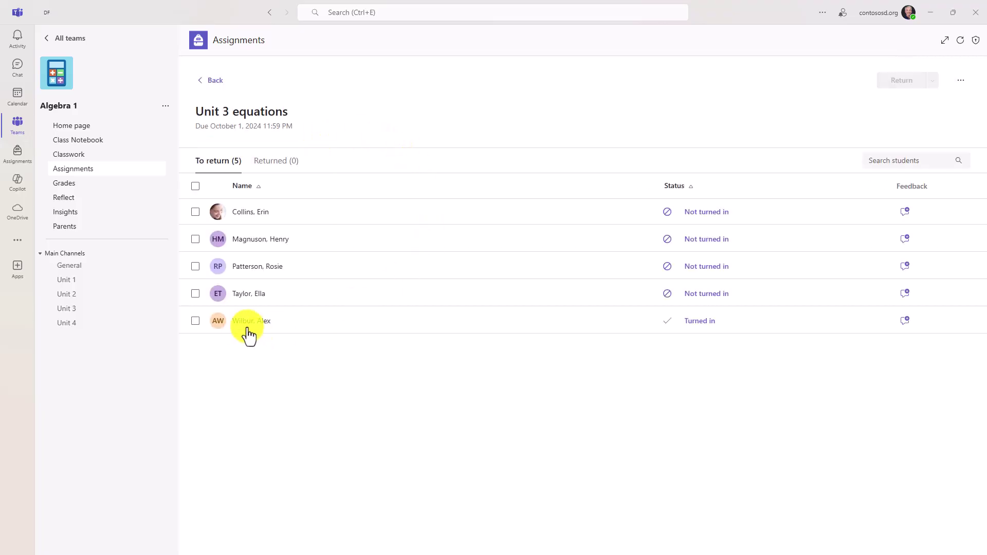
left_click(701, 322)
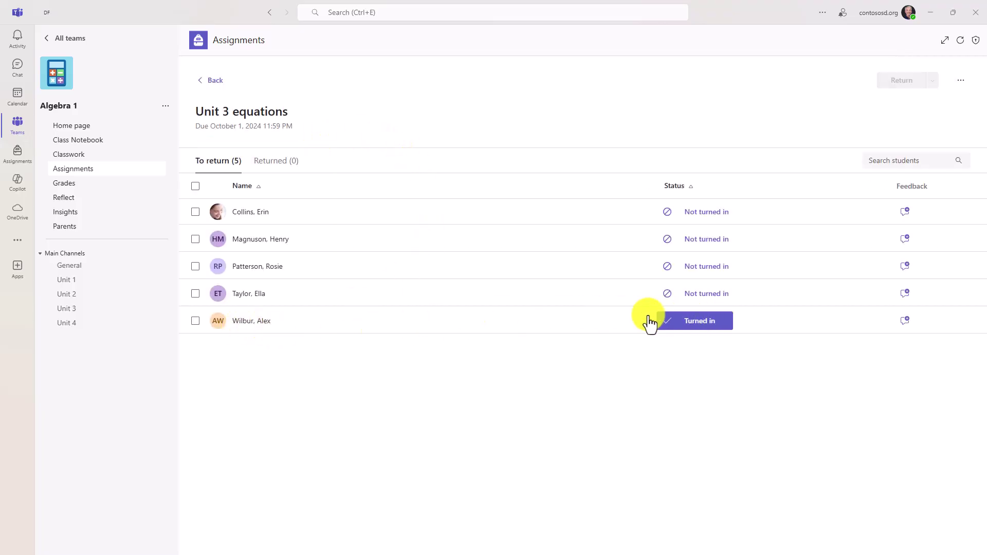
left_click(246, 322)
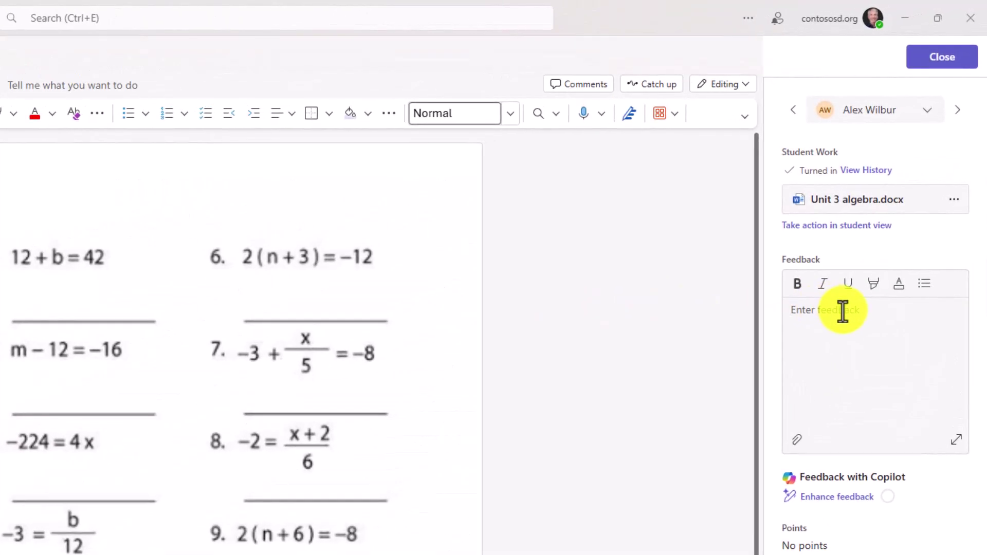
Write feedback greeting the student by first name, followed by "here are a few things that you should focus on", and underline "here are a few things".
left_click(842, 310)
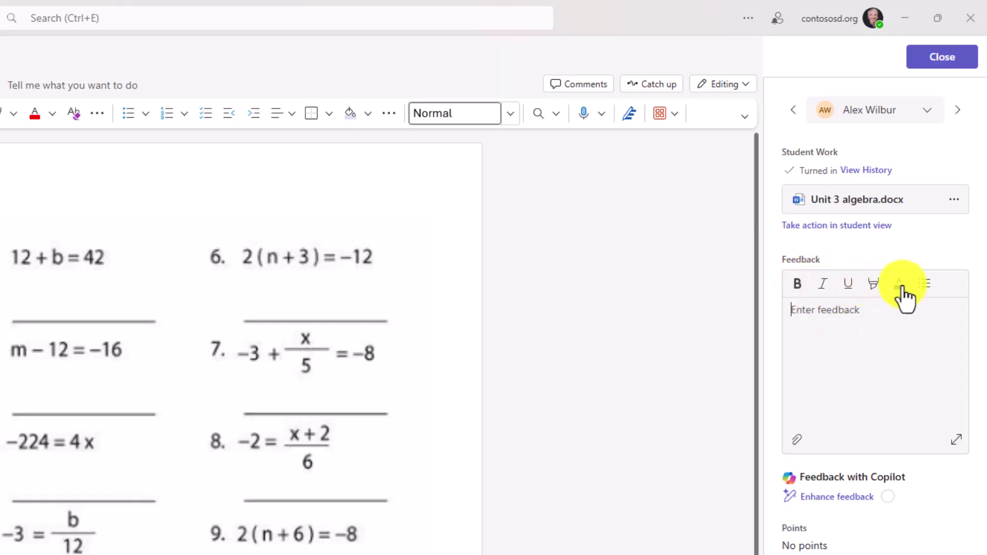
type("Hi Alex - here are a few things that you should focus on")
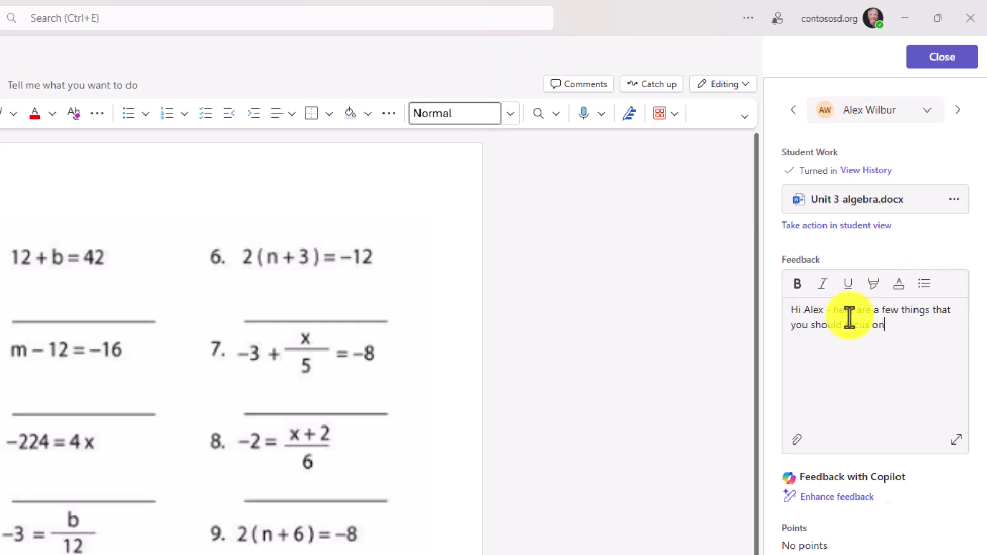
left_click_drag(833, 310, 932, 309)
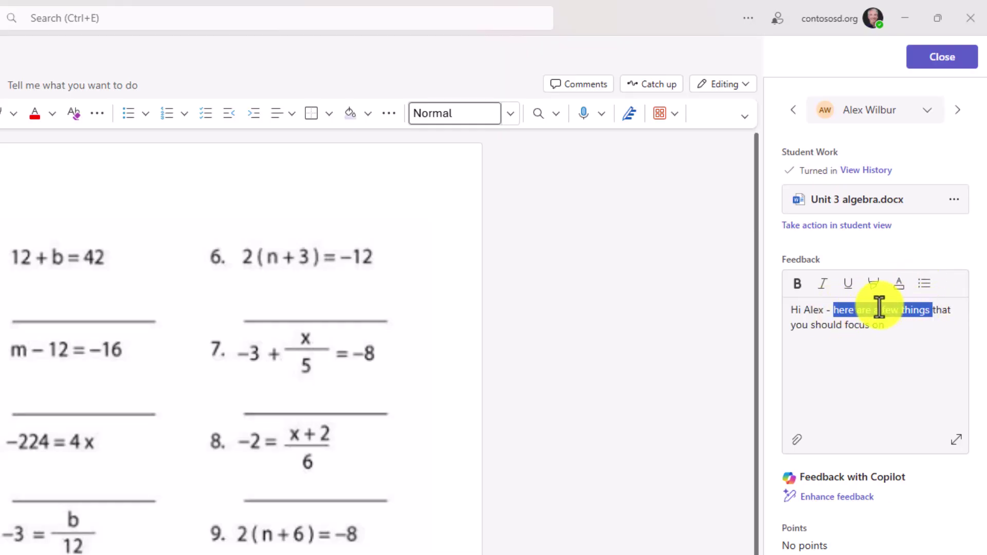
left_click(848, 283)
left_click(910, 324, "shift")
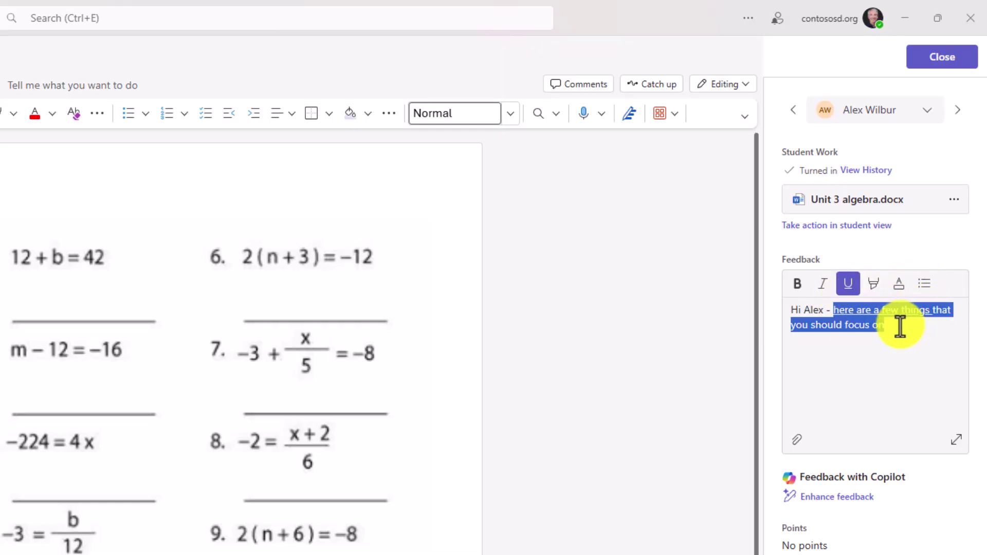
Add "Order of operations", "Double checking your work" and "Turning in on time" as a bulleted list to the feedback, and expand the feedback box.
left_click(892, 328)
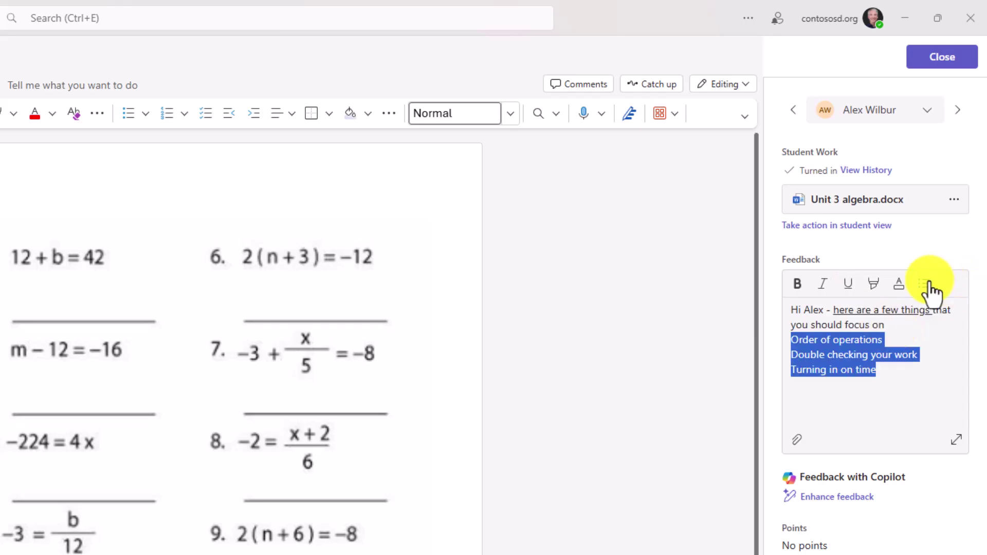
left_click(924, 283)
left_click(910, 385)
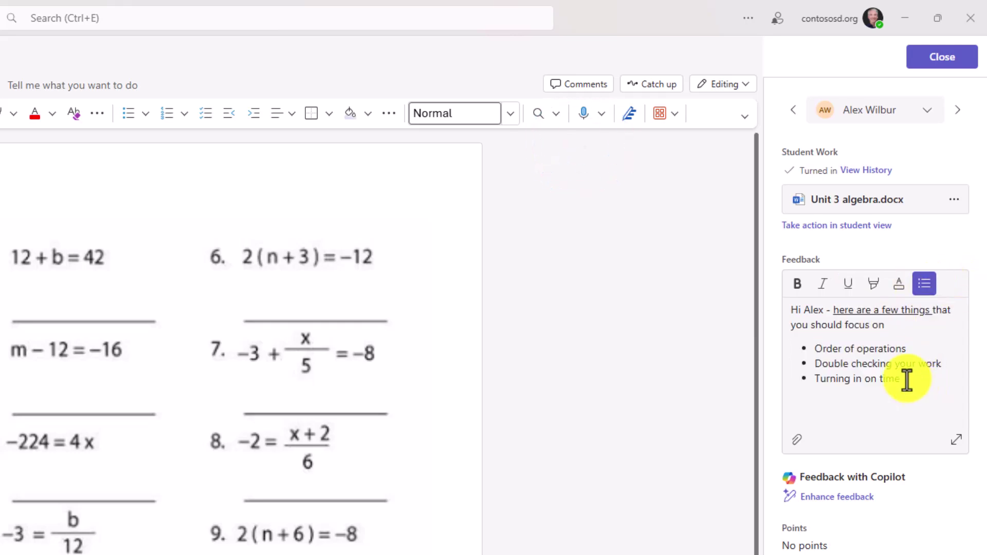
left_click(956, 440)
left_click(834, 411)
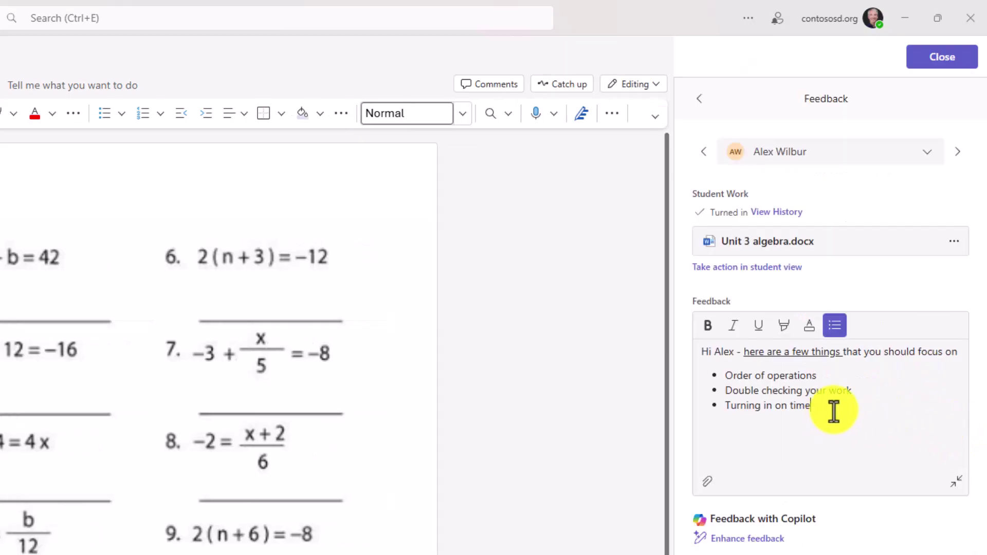
Copy the entire feedback text and paste it five times below the bulleted list.
left_click_drag(833, 411, 700, 361)
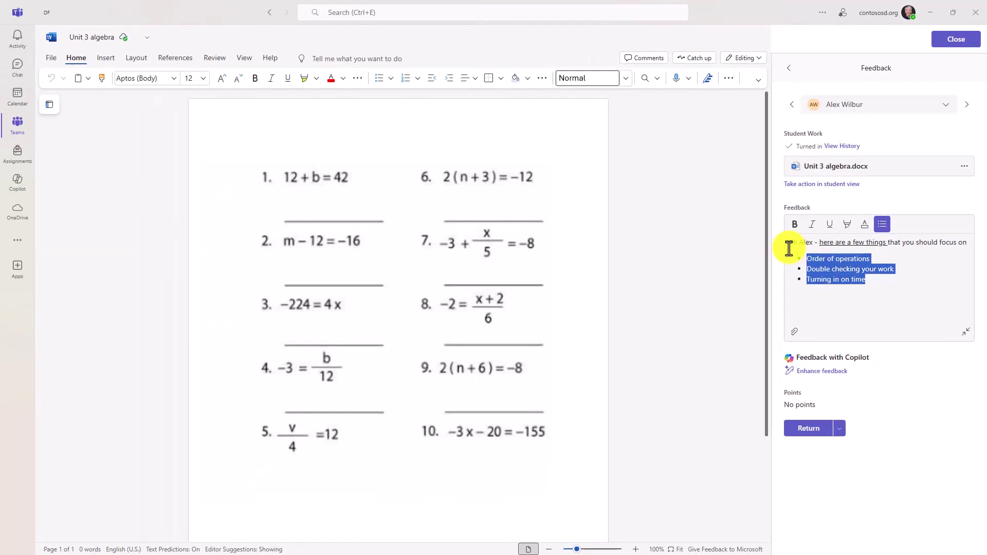
left_click_drag(789, 249, 784, 246)
key("ctrl+c")
key("Right")
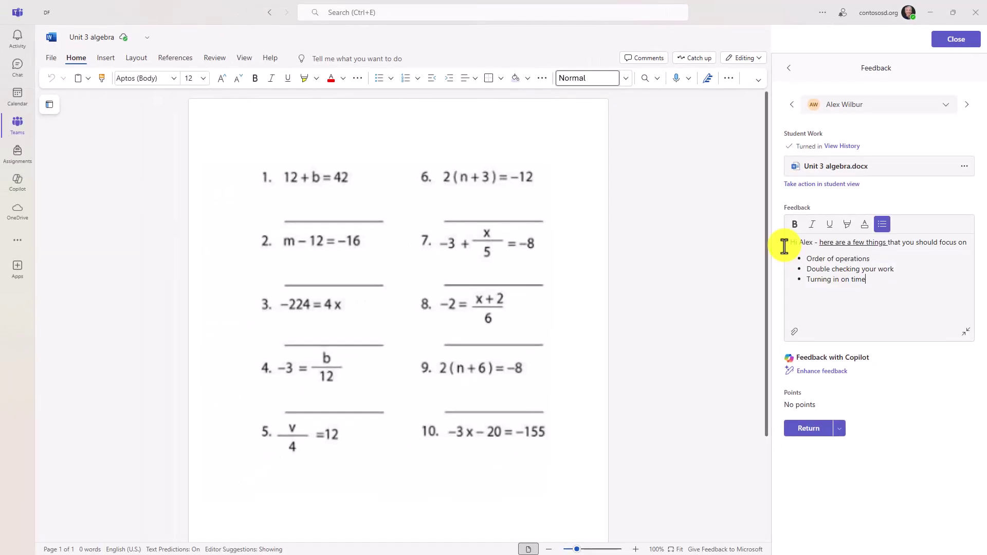
key("ctrl+v")
key("ctrl+v")
key("ctrl+v")
key("ctrl+v")
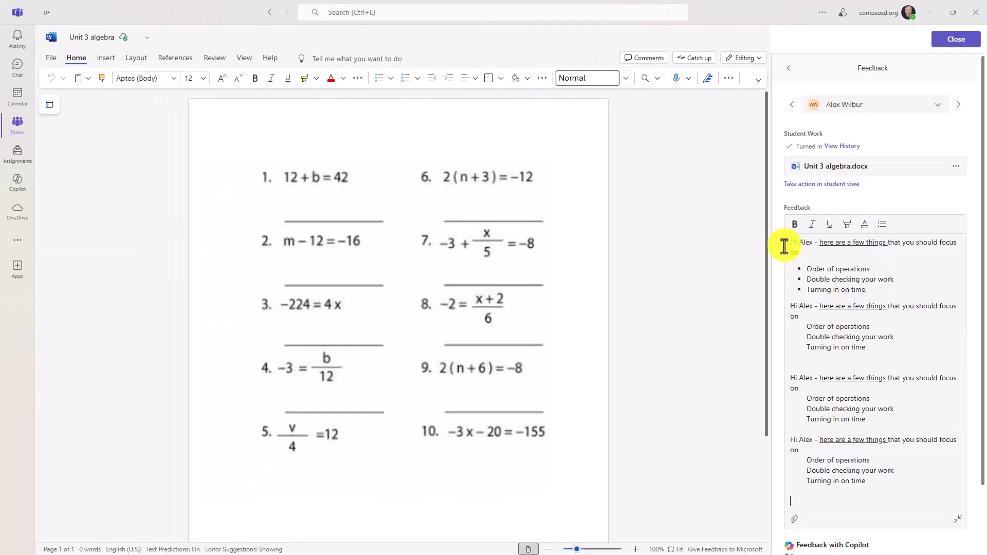
key("ctrl+v")
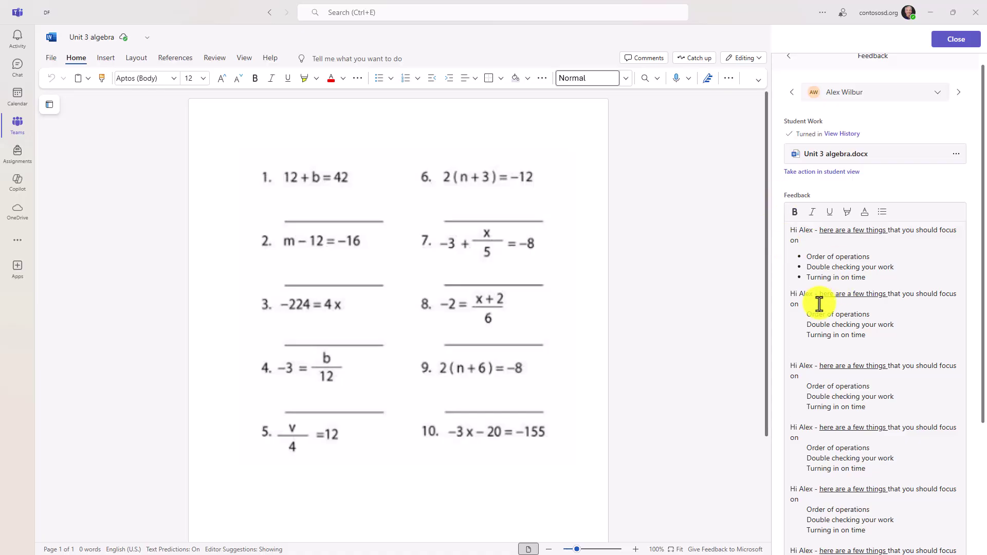
Apply a highlight colour to the second copy of the feedback, from its greeting through "Double checking your".
left_click_drag(877, 327, 786, 293)
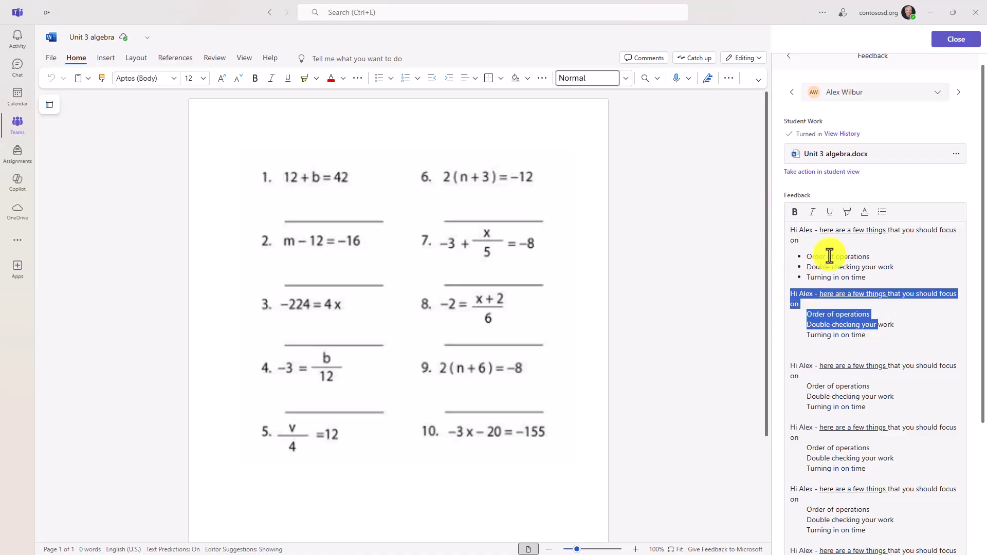
left_click(849, 212)
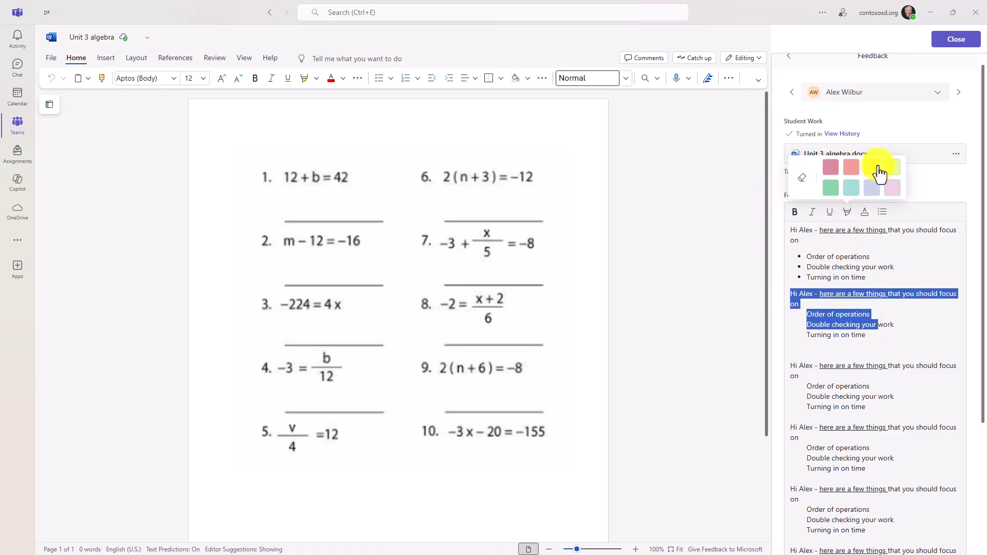
left_click(879, 170)
left_click(888, 267)
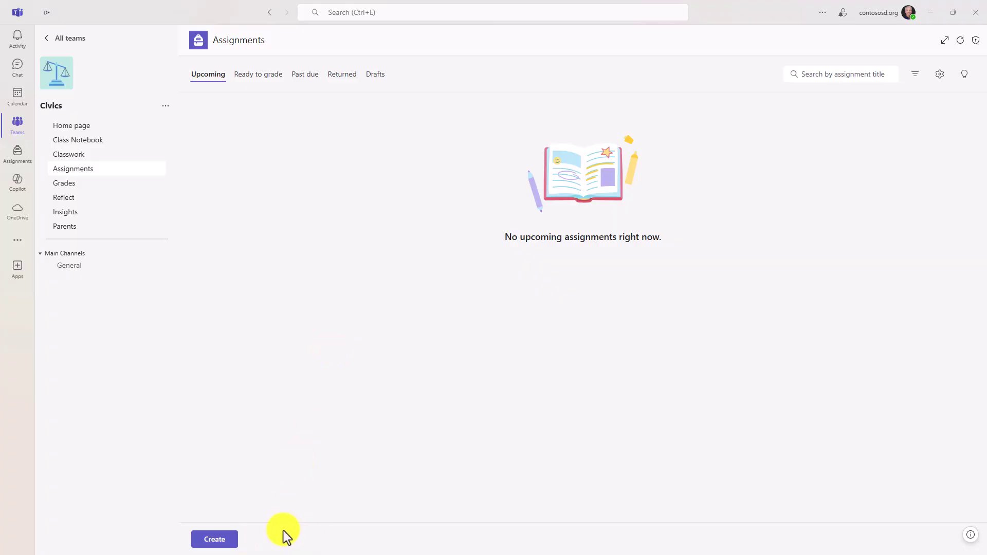
Start a new Reading Progress assignment for the Civics class.
left_click(229, 540)
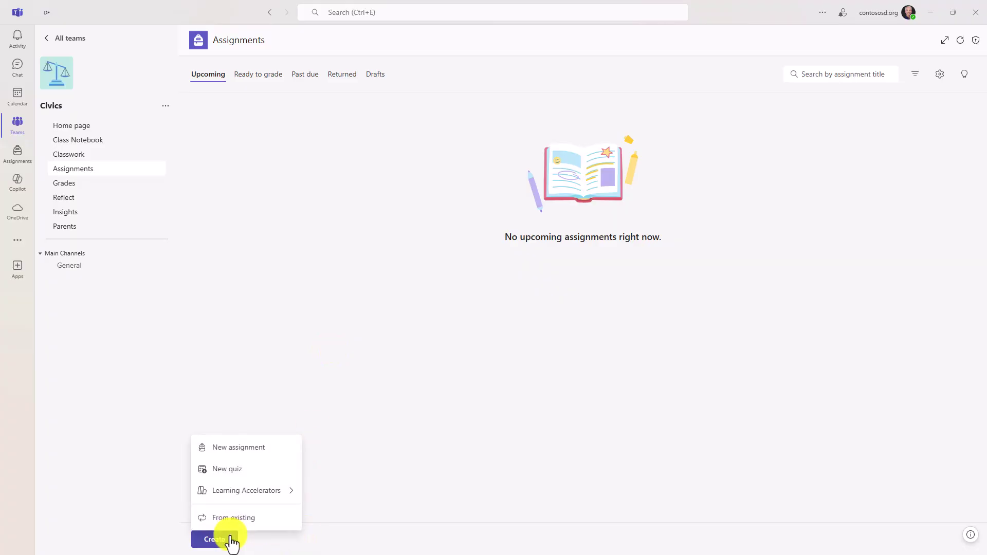
mouse_move(230, 494)
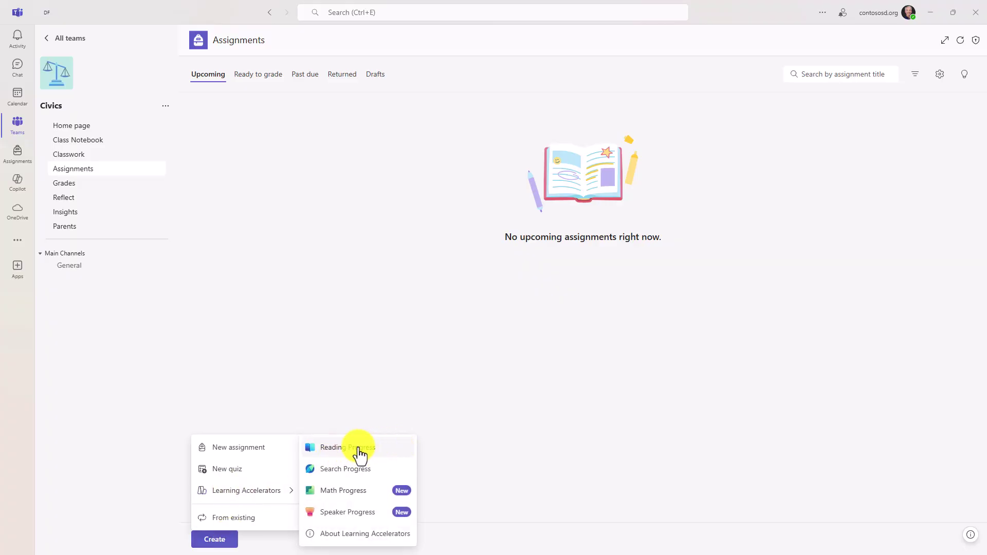
left_click(384, 456)
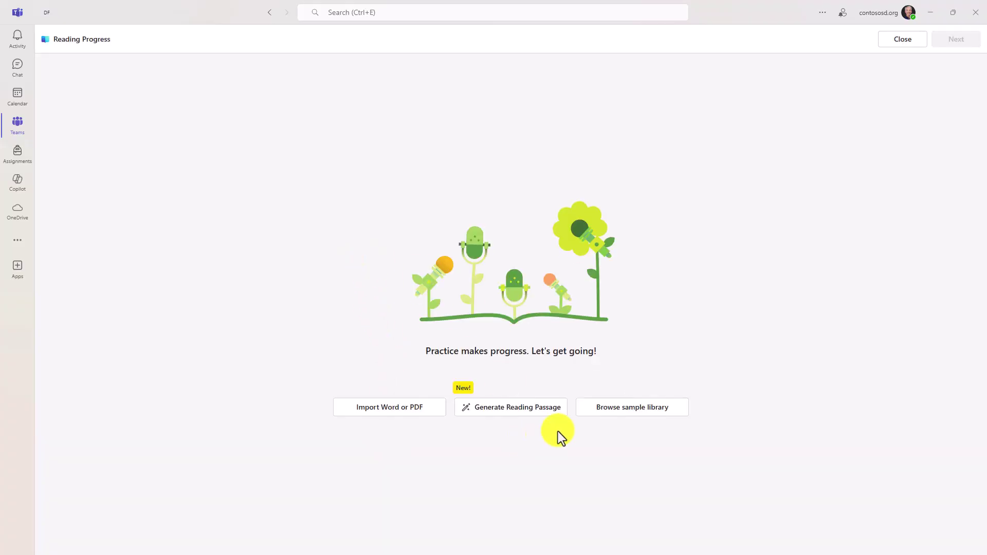
Choose the grade 2 passage "A Camping Trip" from the sample library.
left_click(624, 408)
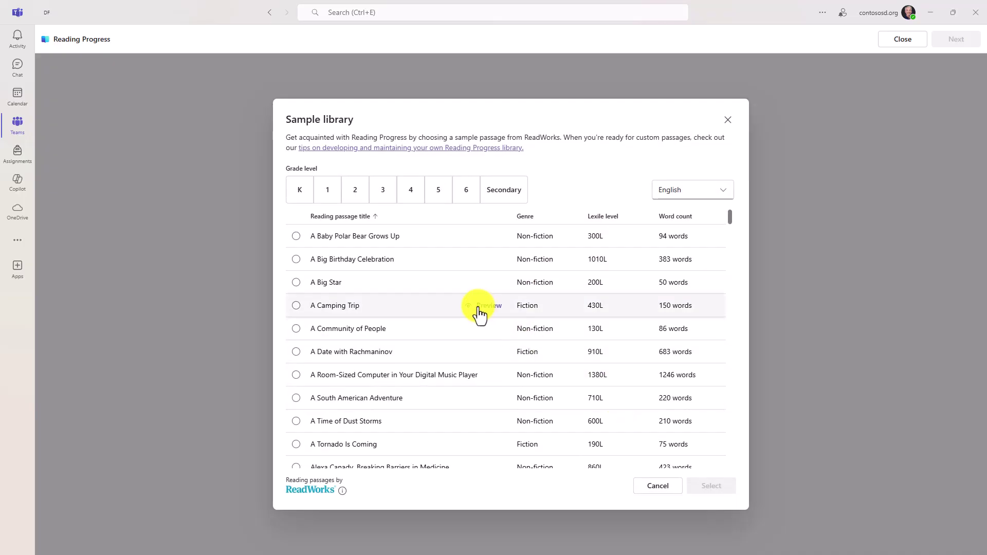
left_click(354, 190)
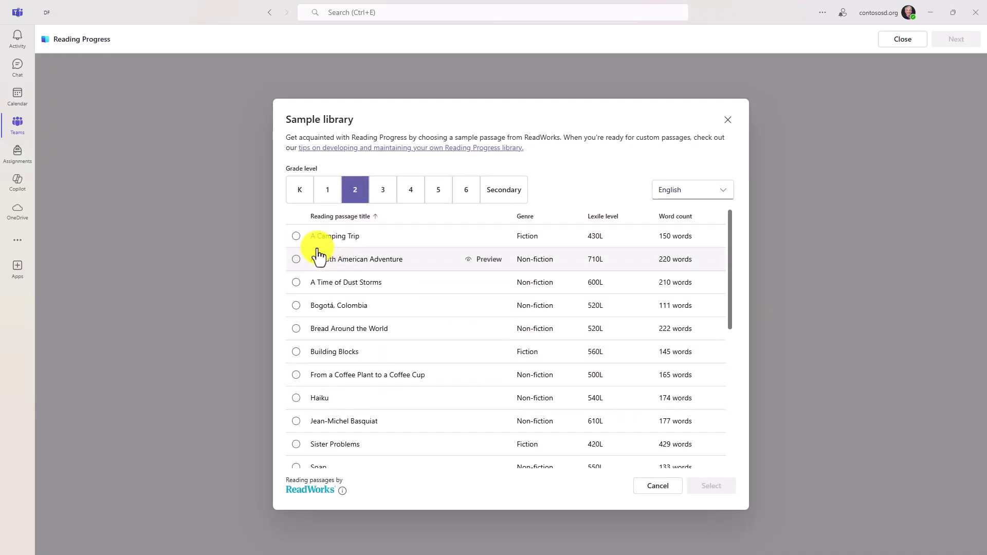
left_click(295, 236)
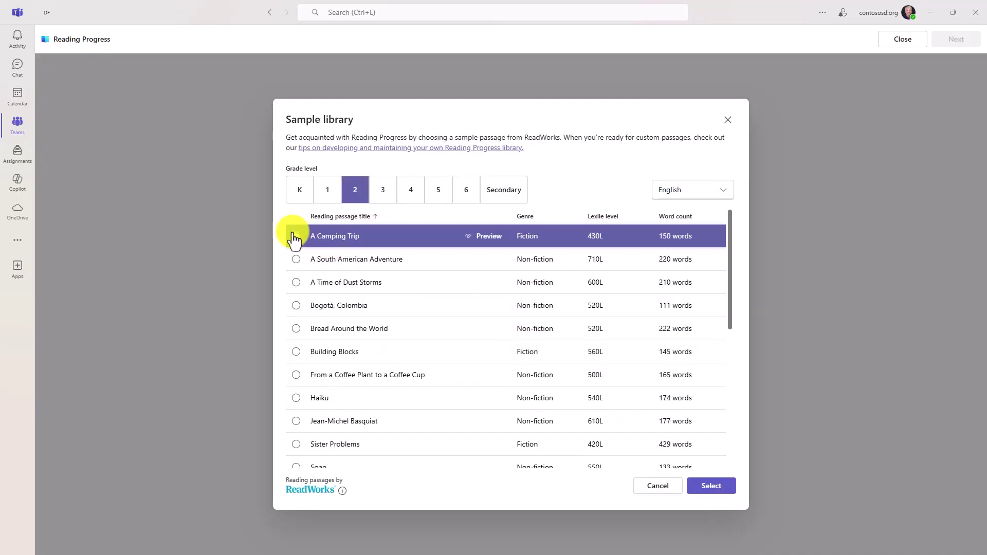
left_click(712, 488)
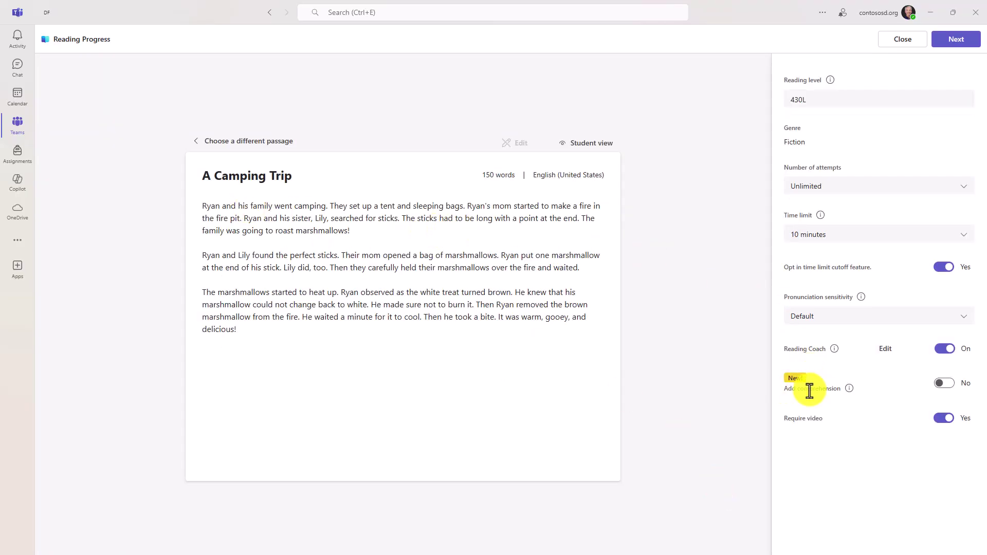
Add comprehension to the passage, generate questions for it with AI, and review the generated questions.
left_click(944, 384)
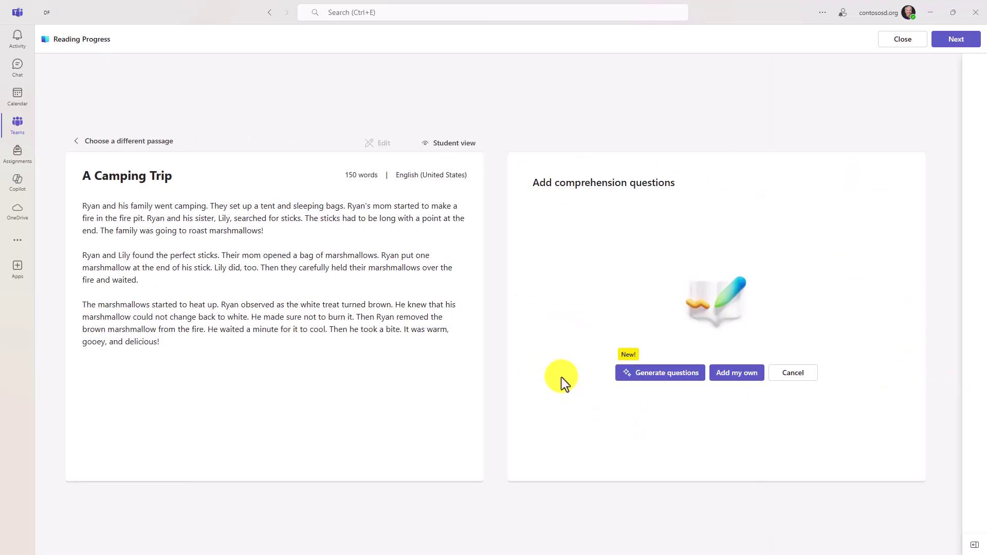
left_click(673, 374)
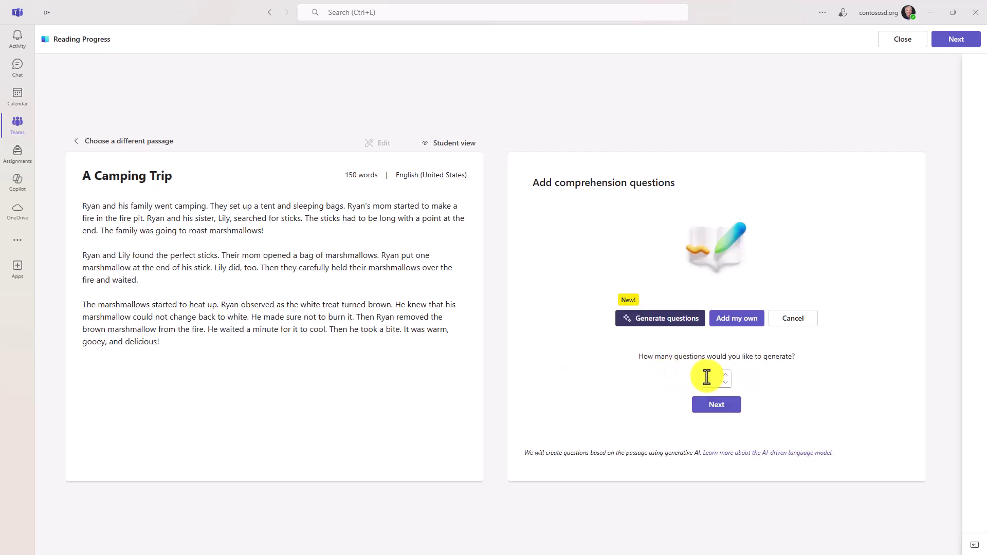
left_click(717, 405)
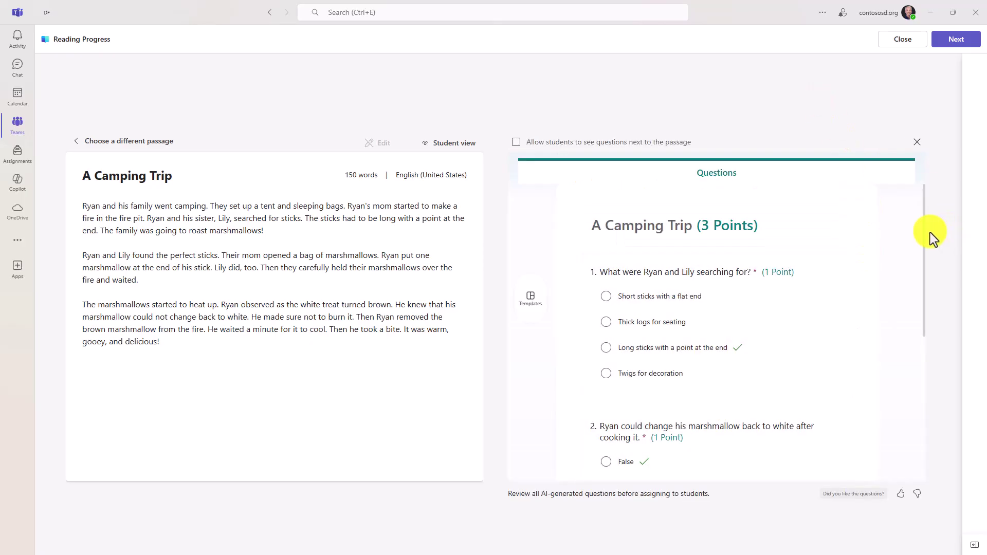
scroll(895, 288, "down", 4)
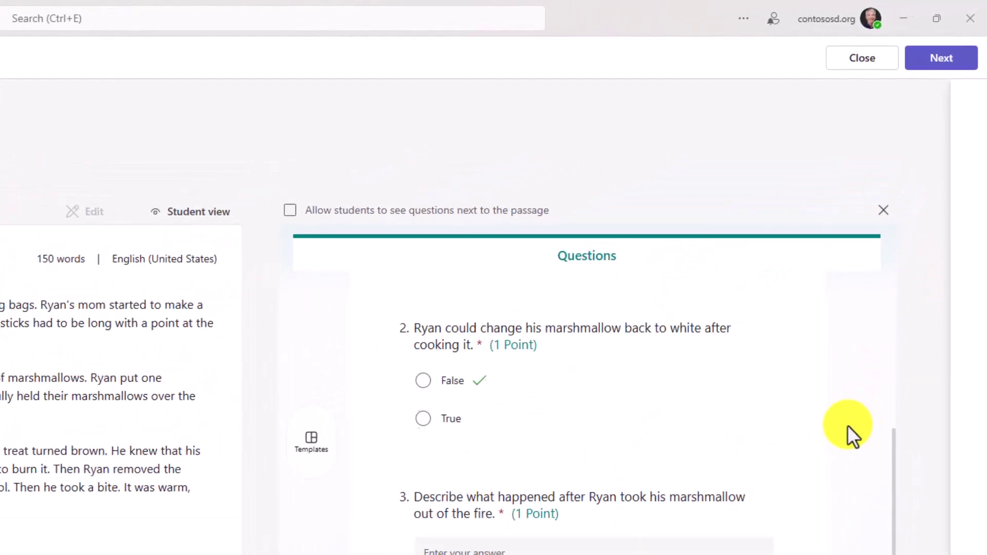
Let students see questions next to the passage, and assign it titled "Reading Passage - a camping trip" with instructions "Please practice reading this passage out loud".
scroll(847, 425, "up", 5)
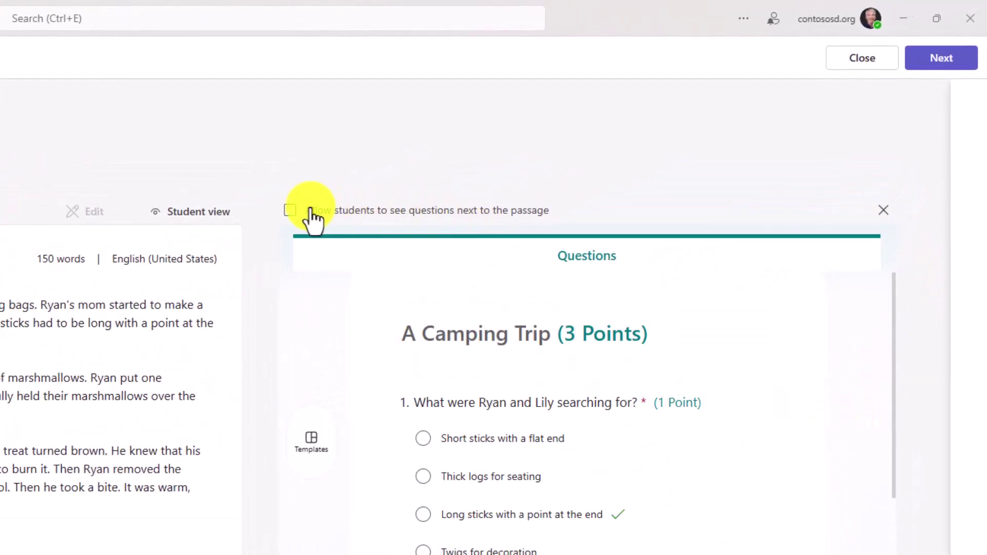
left_click(291, 211)
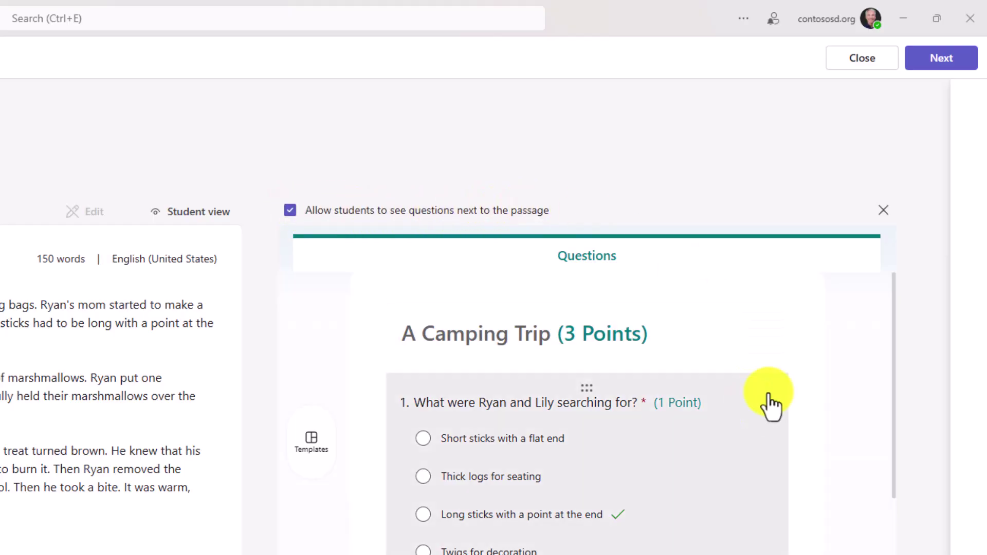
left_click(920, 56)
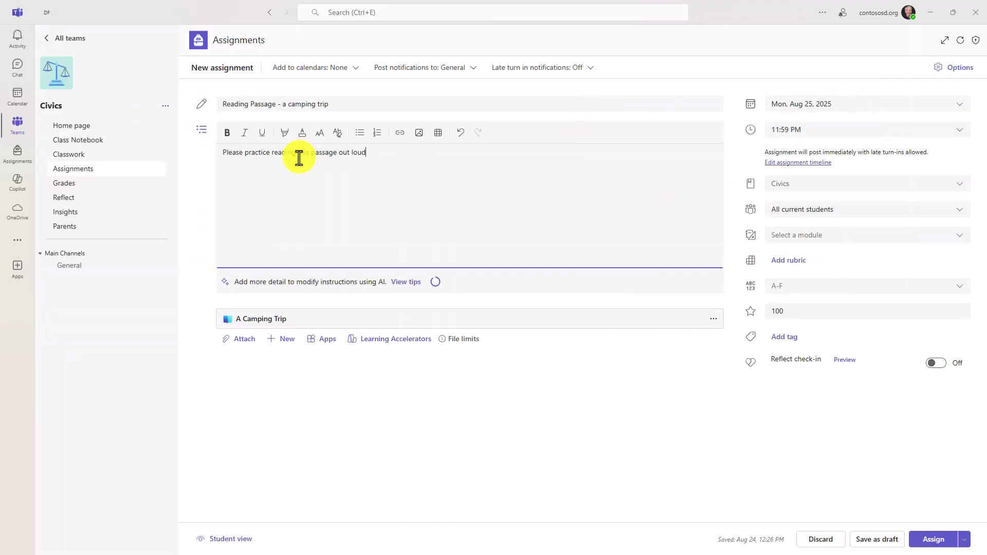
left_click(936, 540)
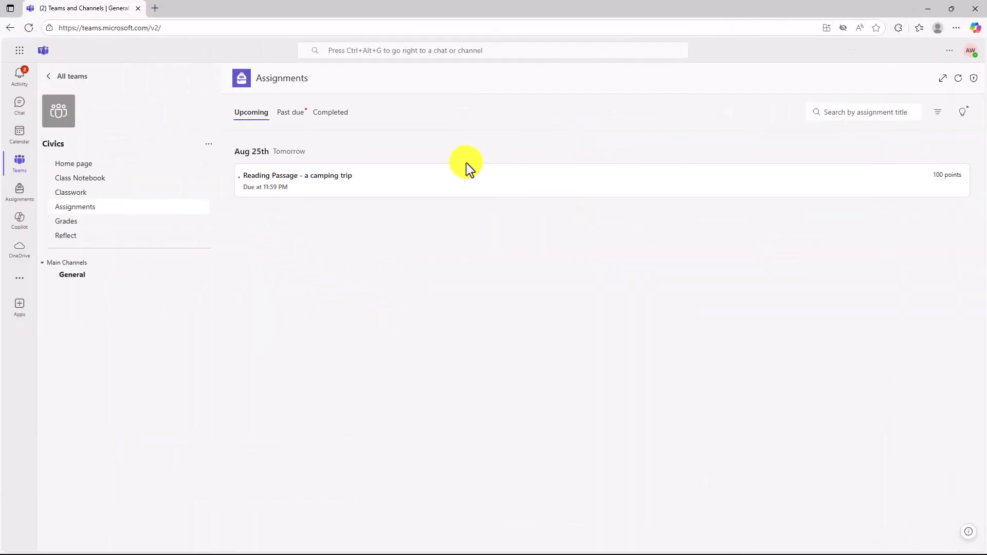
Open the camping trip reading assignment in the student's browser session, and record and accept a reading of "A Camping Trip".
left_click(478, 177)
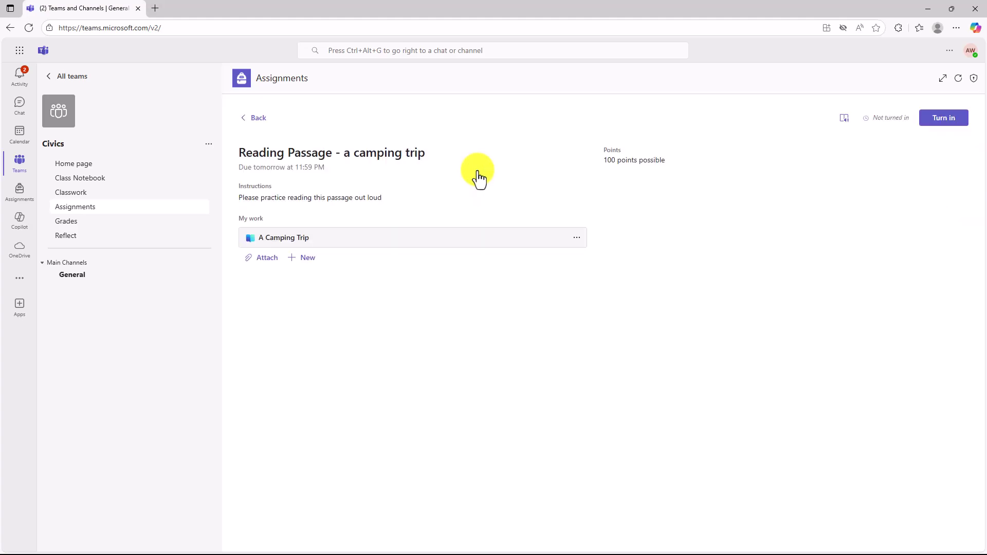
left_click(347, 240)
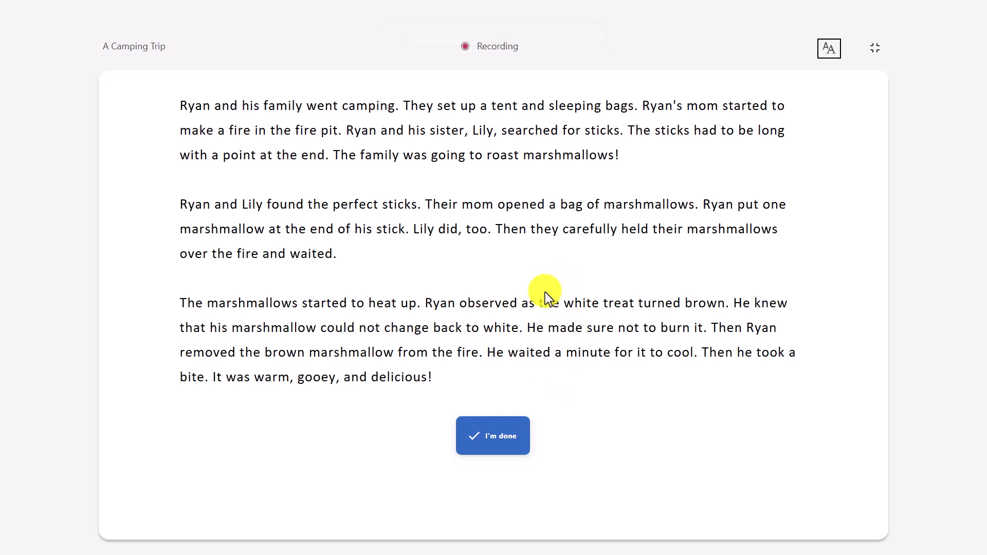
left_click(502, 434)
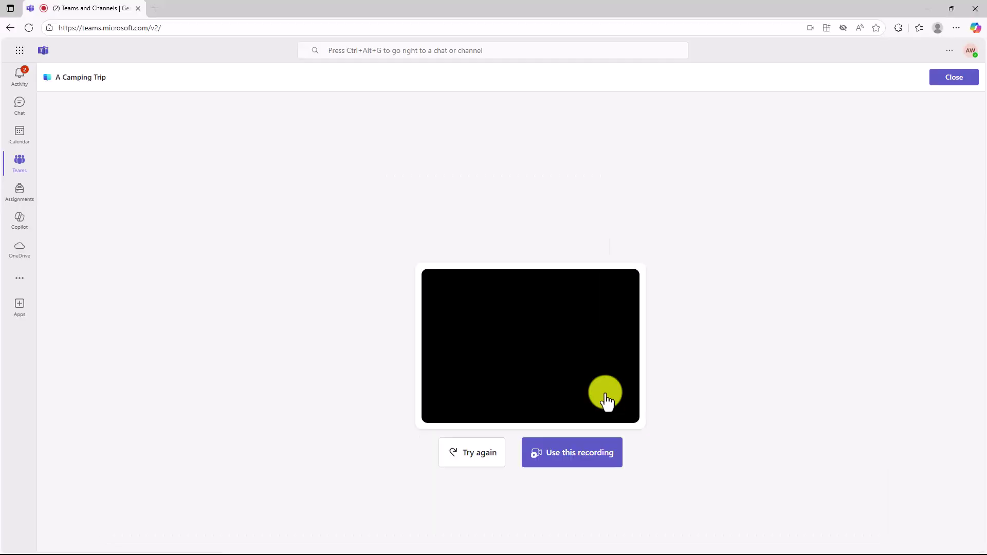
left_click(553, 414)
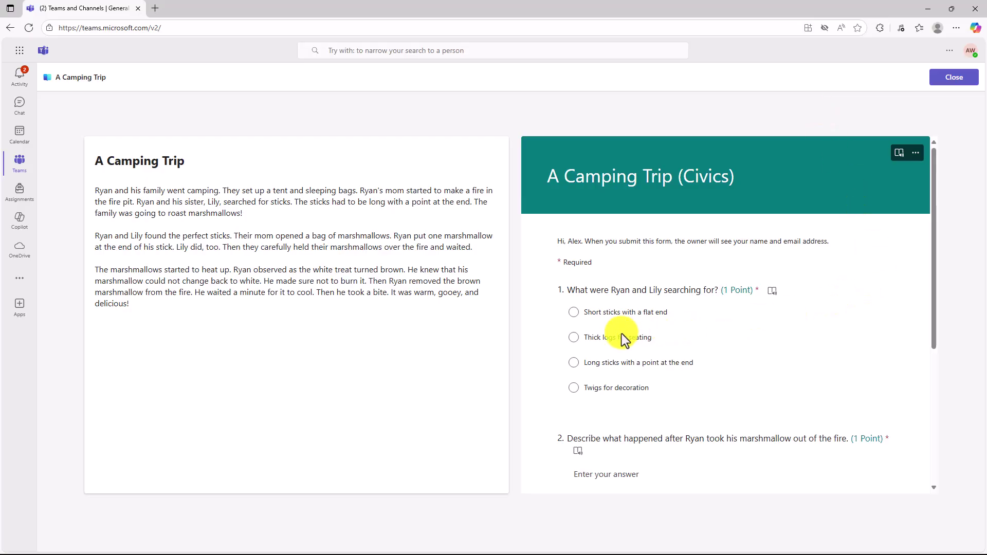
Answer the comprehension questions with "Thick logs for seating", "He waited a minute for it to cool" and "True", and submit them.
left_click(573, 339)
scroll(638, 353, "down", 4)
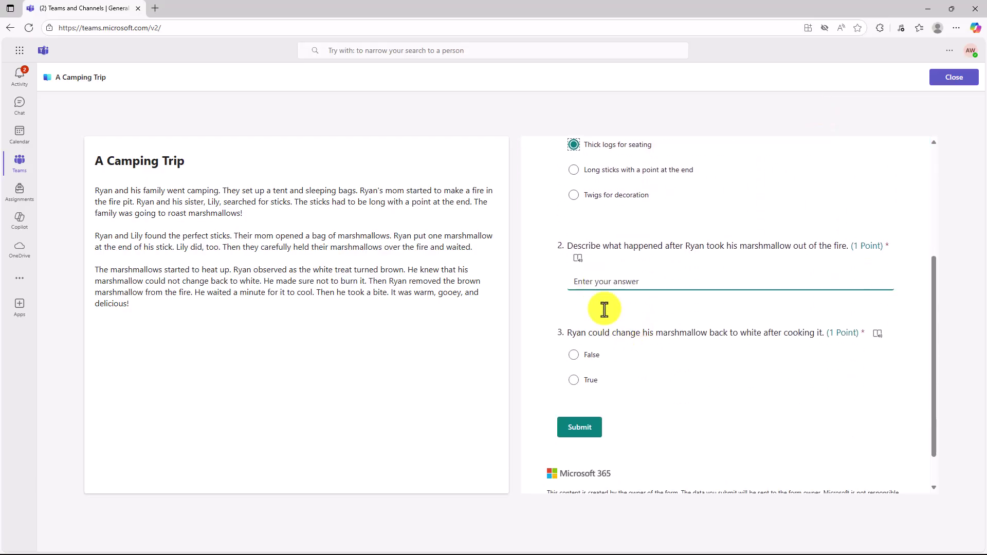
left_click(586, 380)
left_click(610, 282)
type("He waited a minute for it to cool")
scroll(671, 410, "down", 1)
left_click(580, 384)
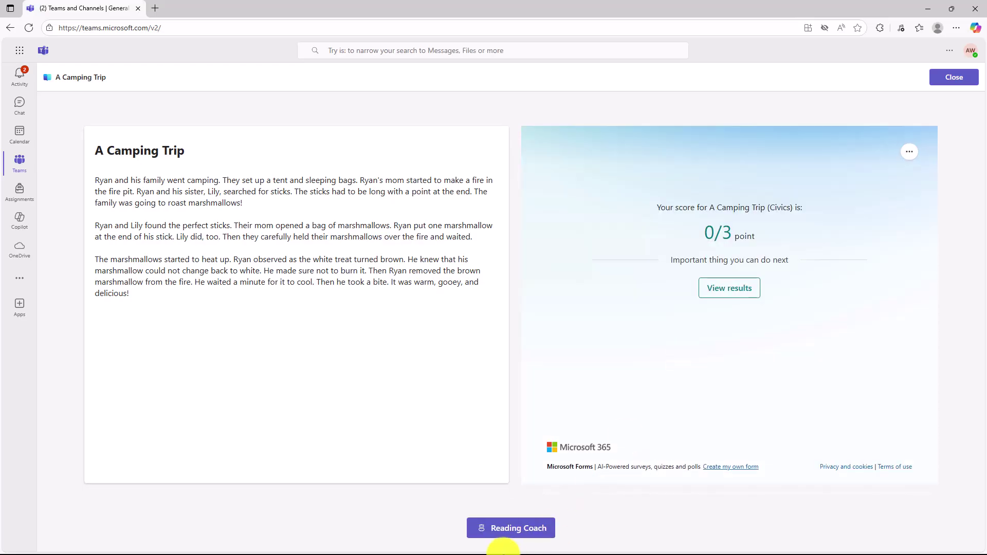
Start Reading Coach for the passage and save Reo as the coach character.
left_click(511, 531)
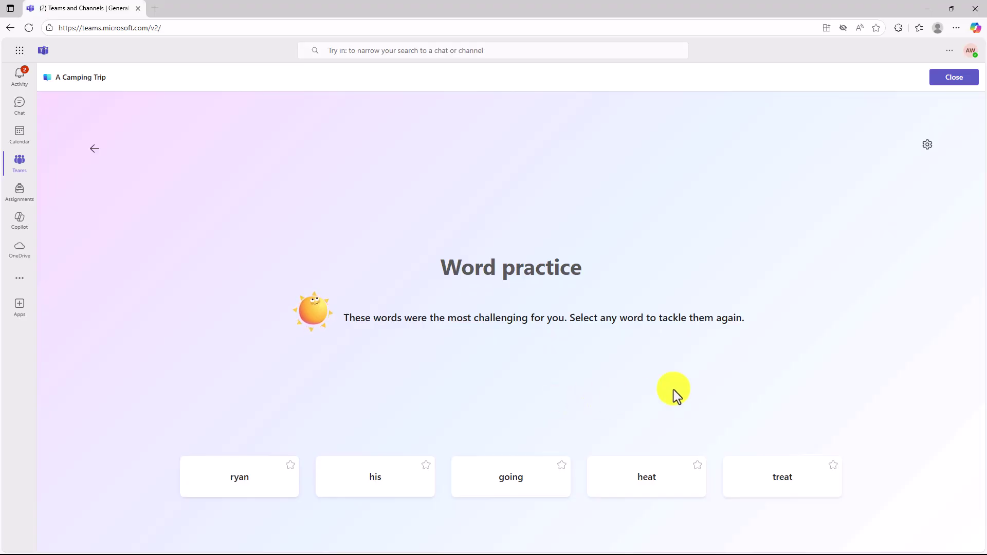
left_click(927, 145)
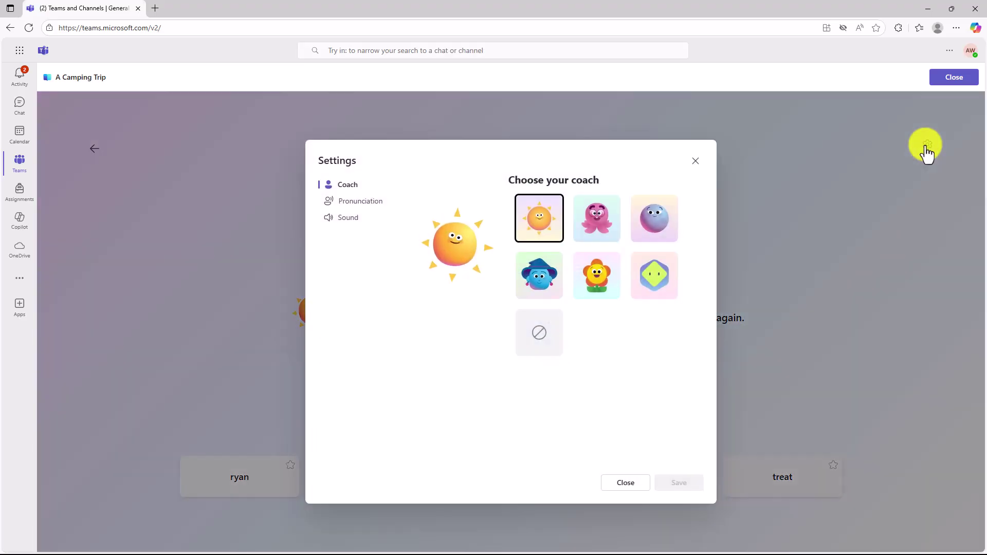
left_click(604, 252)
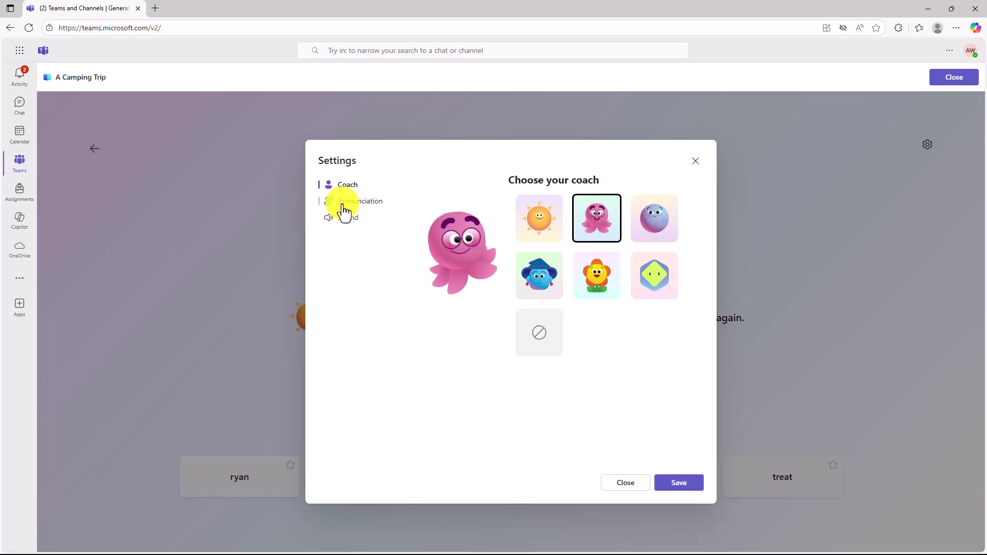
left_click(657, 282)
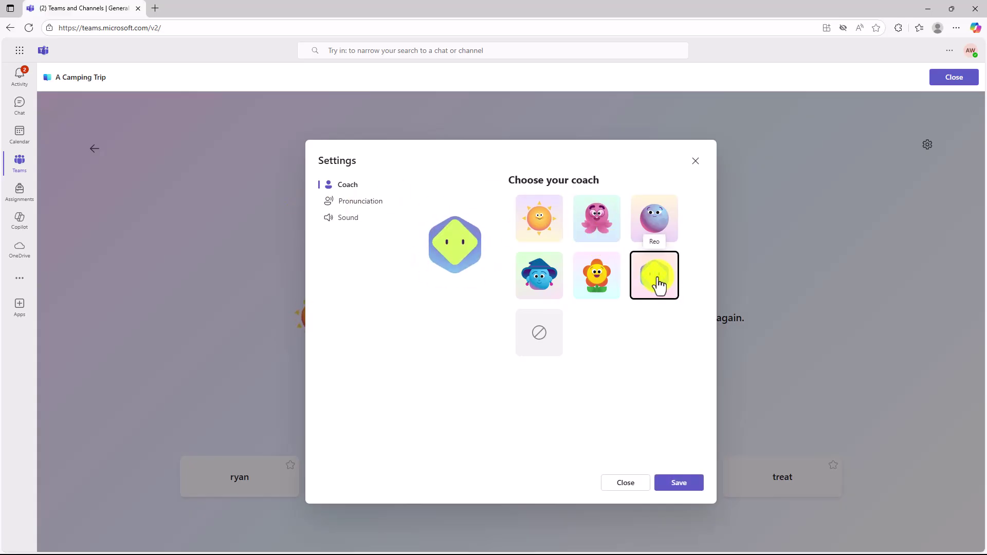
left_click(540, 337)
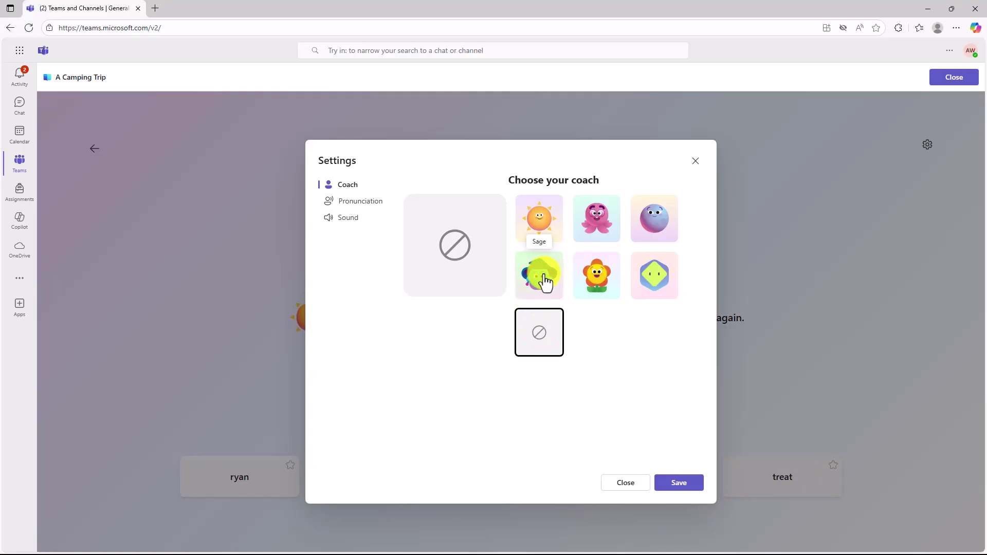
left_click(661, 292)
left_click(677, 487)
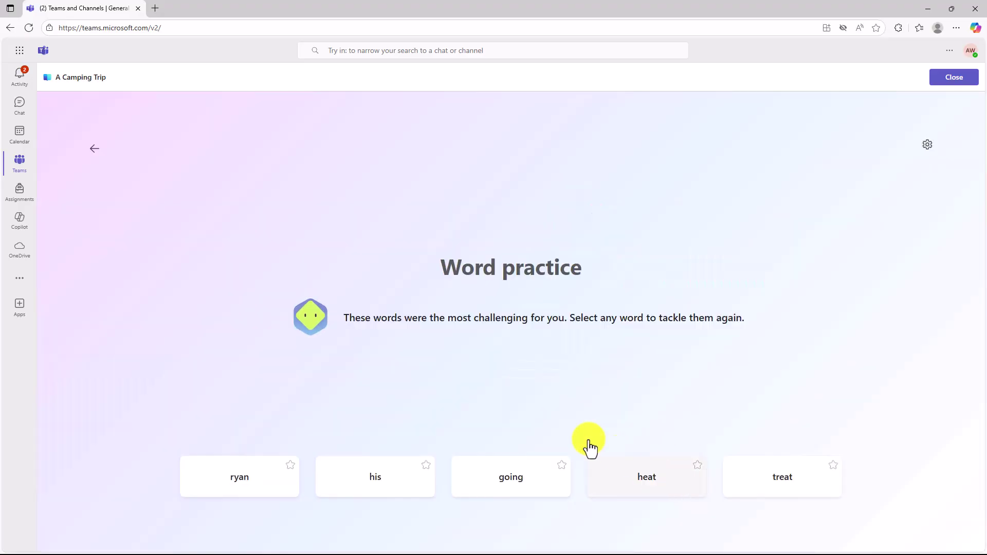
Examine the Reading Coach options for pronunciation sensitivity, feedback style and coach voice.
left_click(925, 146)
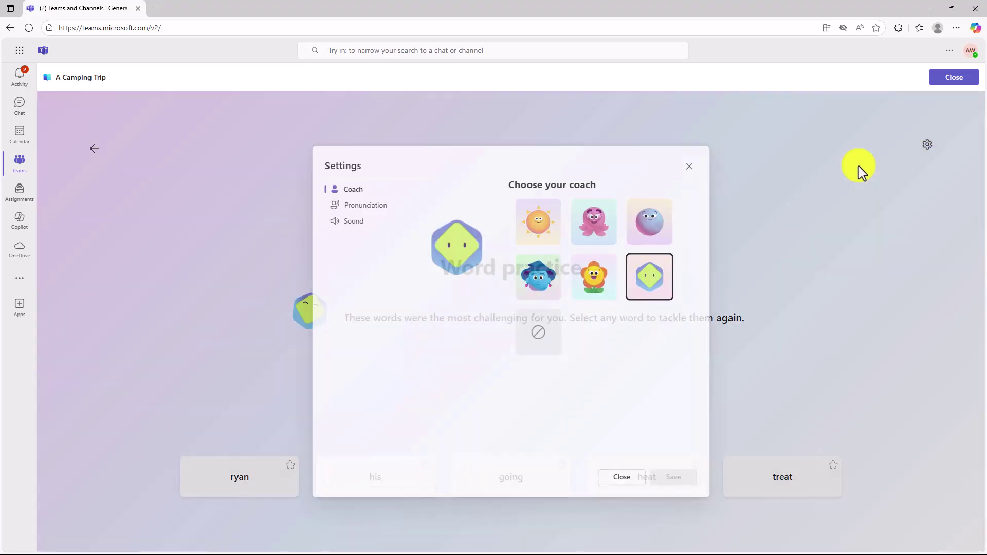
left_click(354, 205)
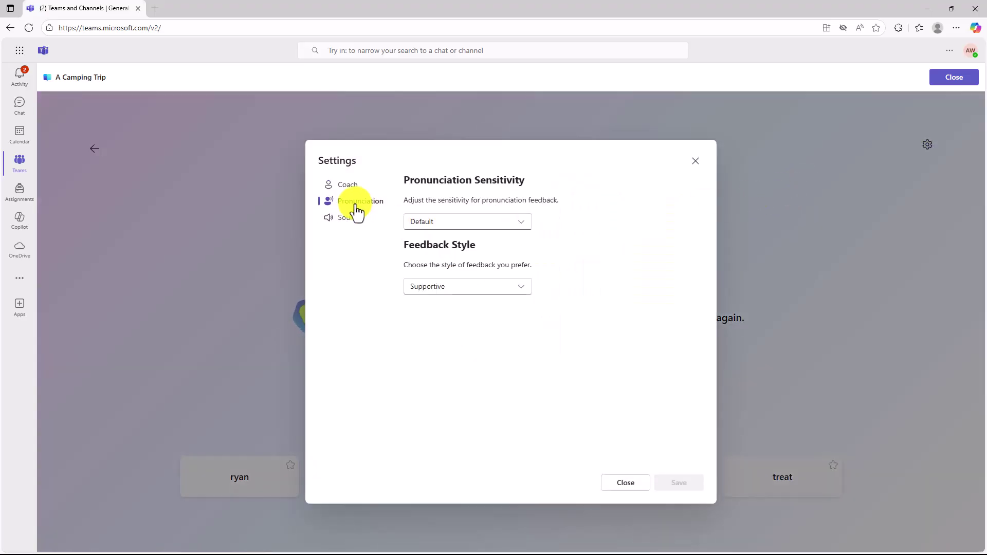
left_click(514, 225)
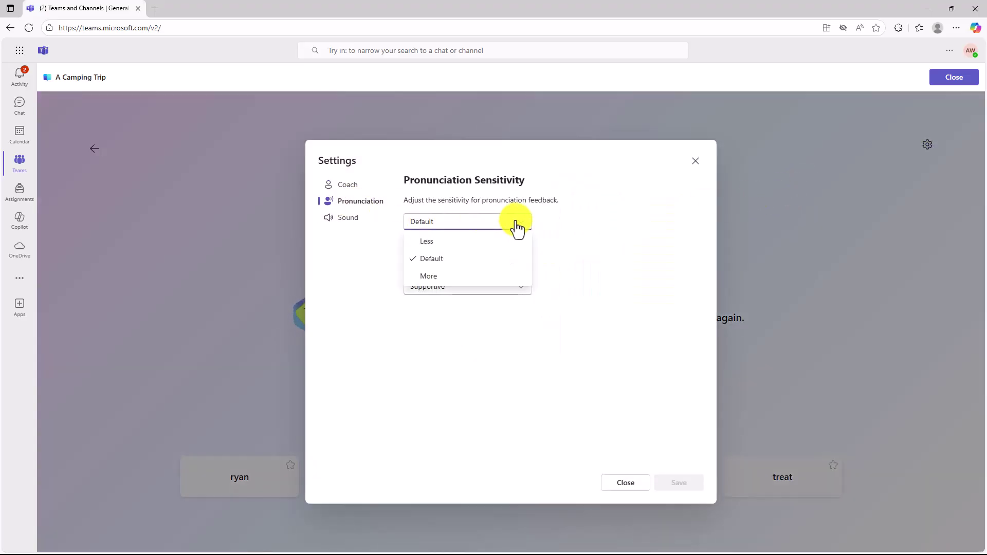
left_click(517, 227)
left_click(461, 288)
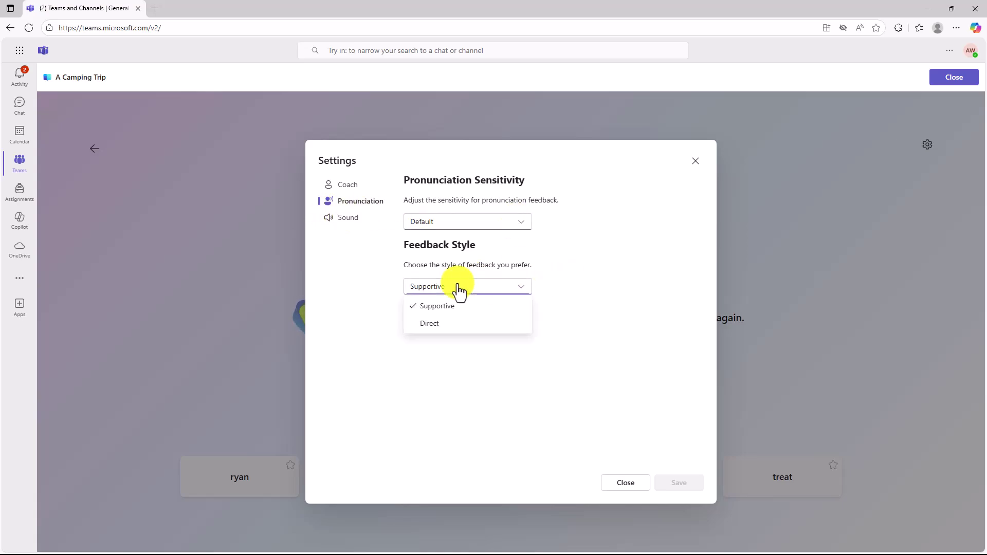
left_click(365, 236)
left_click(352, 221)
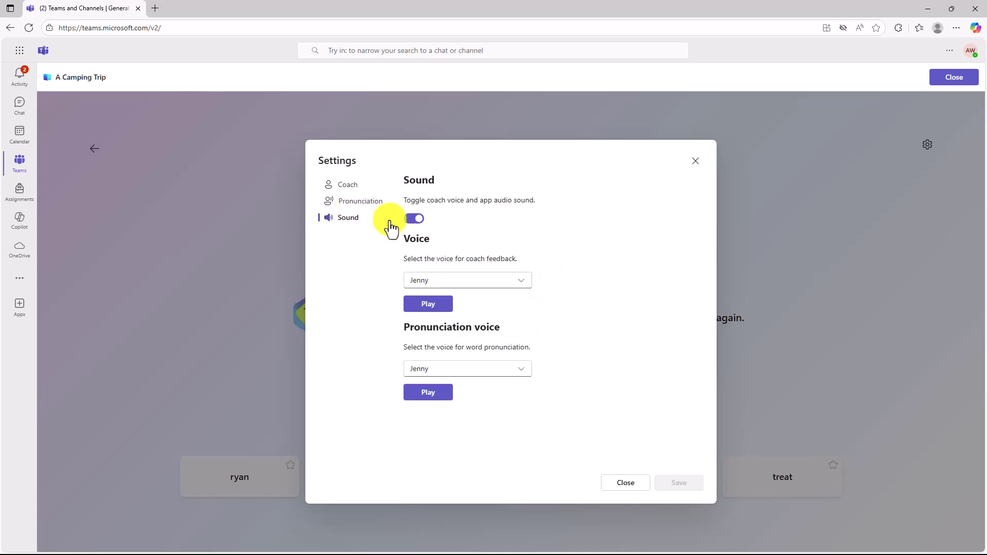
left_click(491, 288)
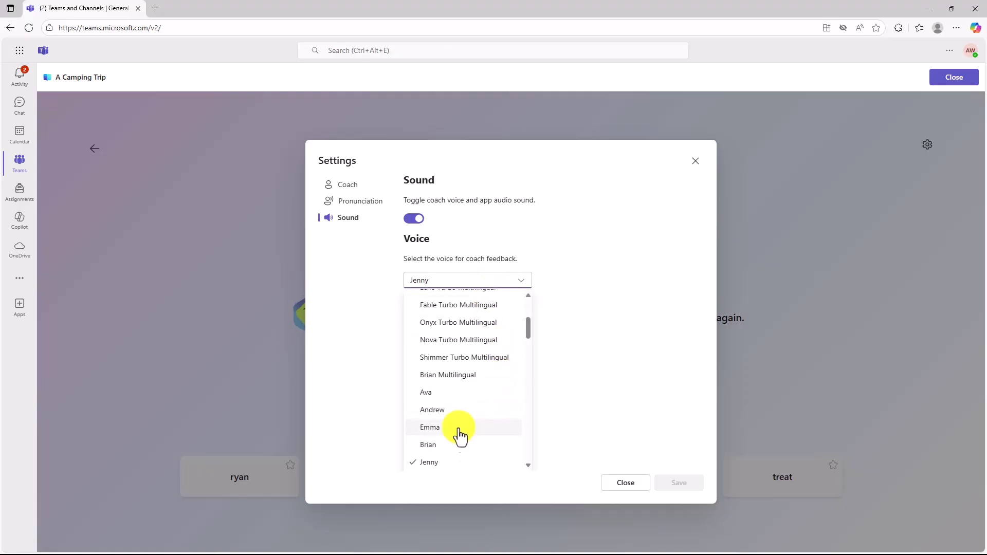
left_click(554, 388)
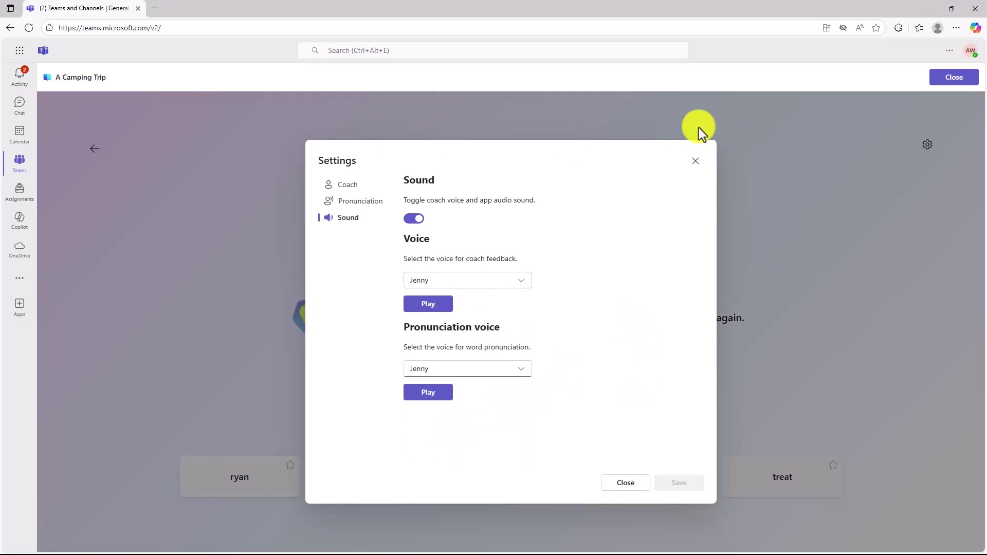
left_click(696, 161)
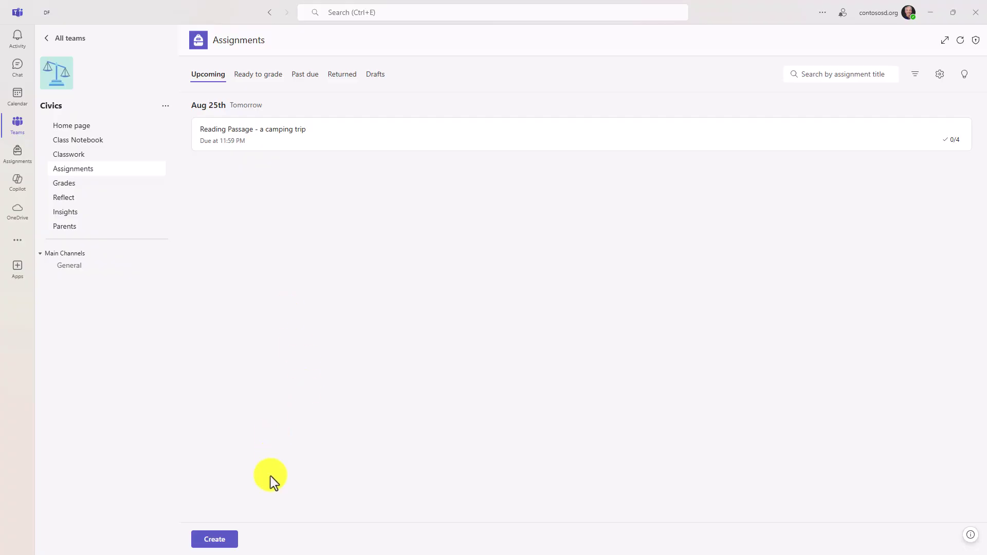
Start a new Speaker Progress assignment for the Civics class and set the number of attempts to 5.
left_click(218, 539)
mouse_move(239, 496)
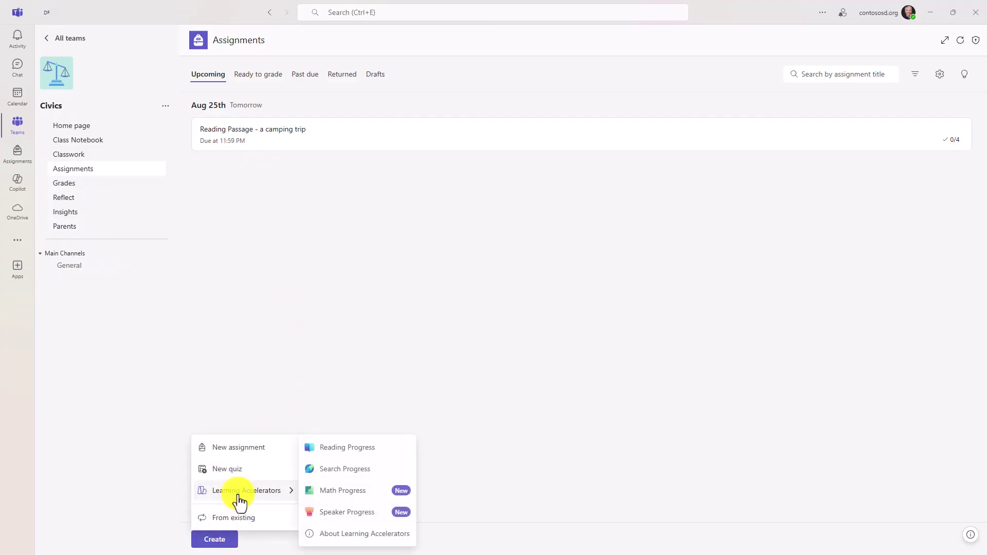
left_click(323, 513)
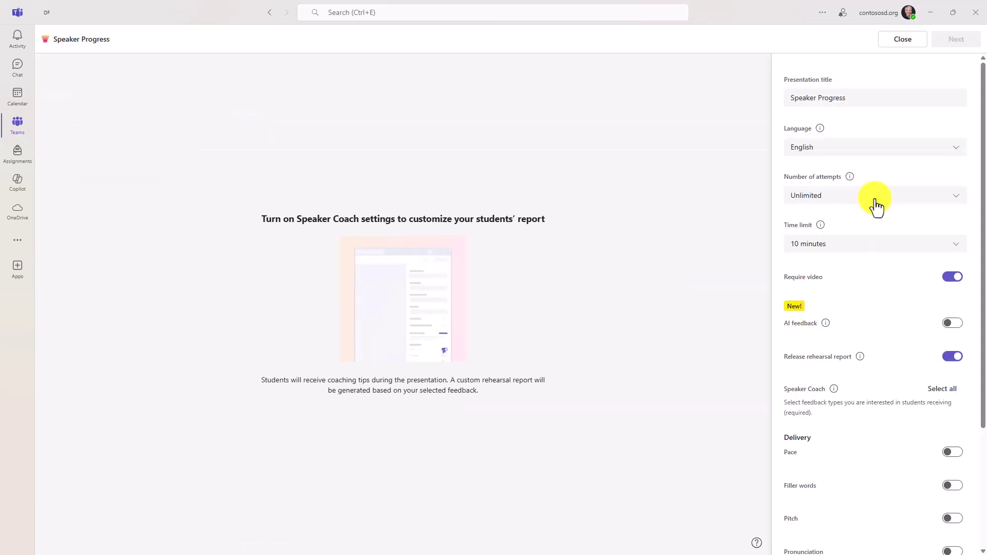
left_click(875, 202)
left_click(830, 302)
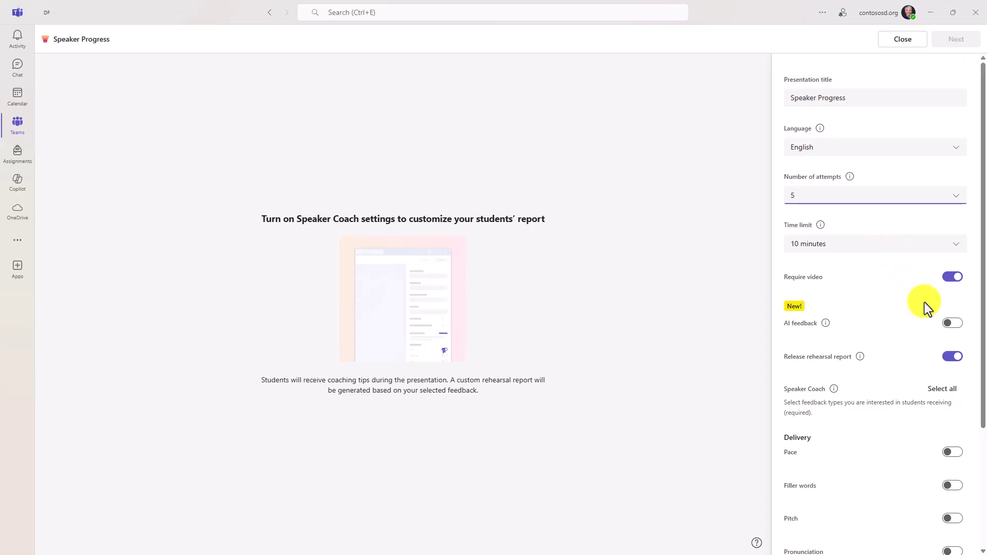
Enable all Speaker Coach feedback types except Inclusiveness and Pronunciation.
scroll(882, 391, "down", 2)
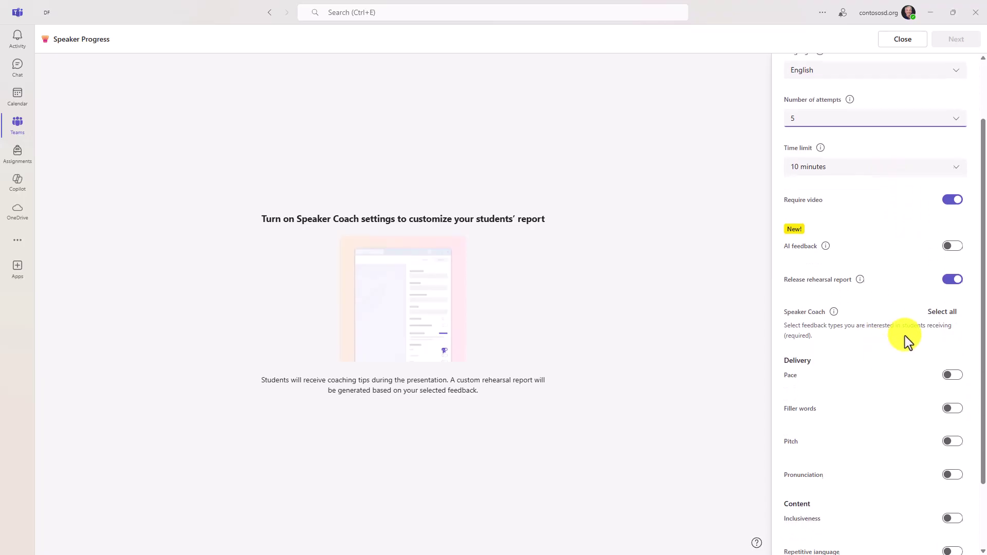
left_click(942, 312)
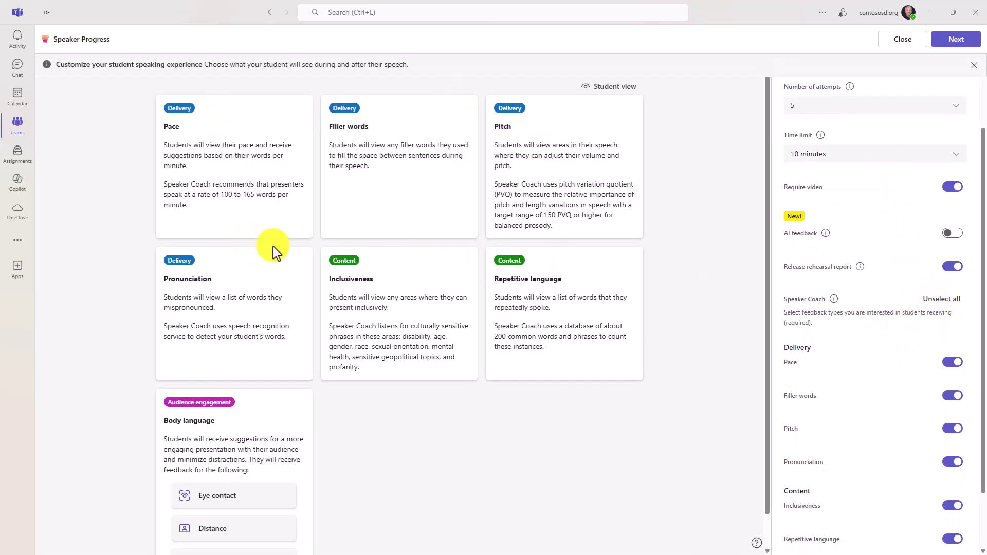
scroll(871, 399, "down", 2)
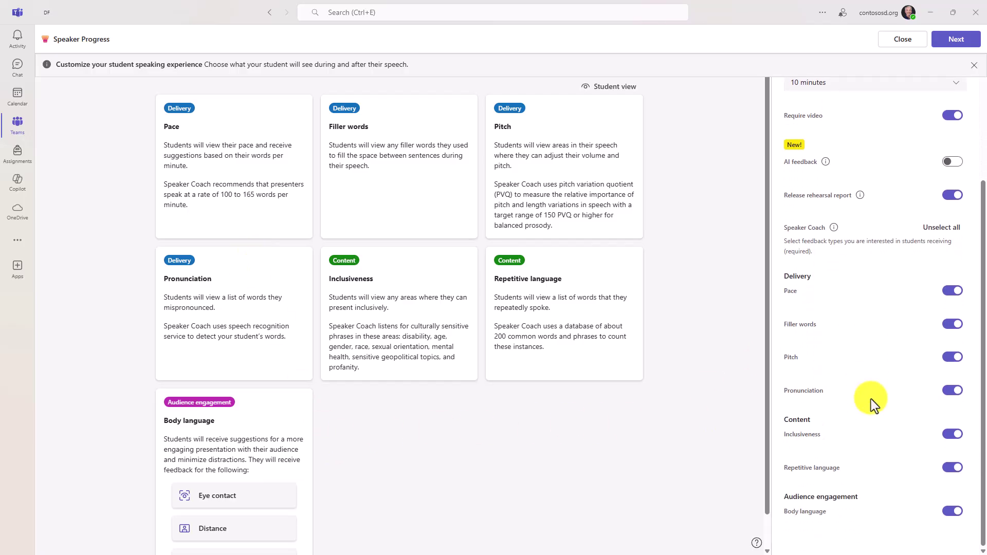
left_click(951, 434)
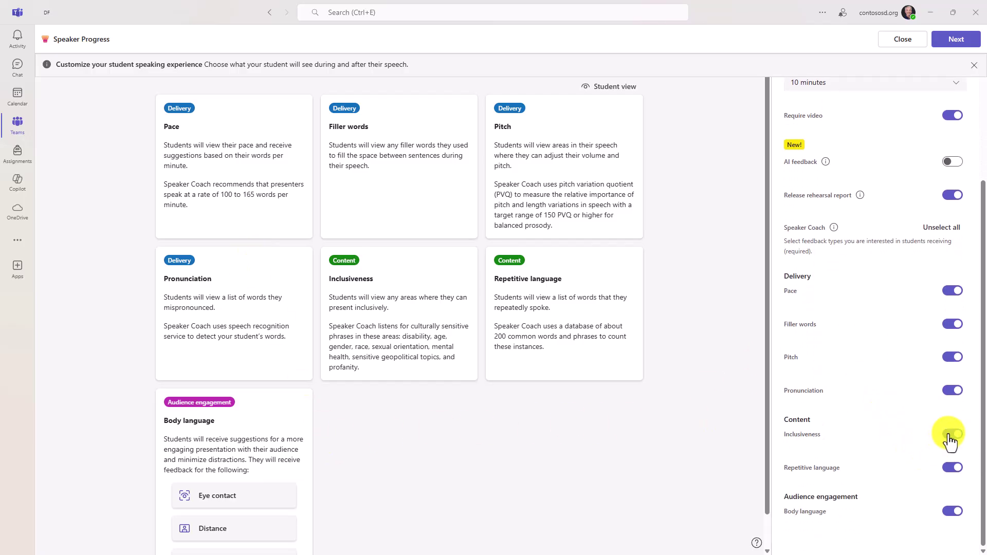
left_click(952, 390)
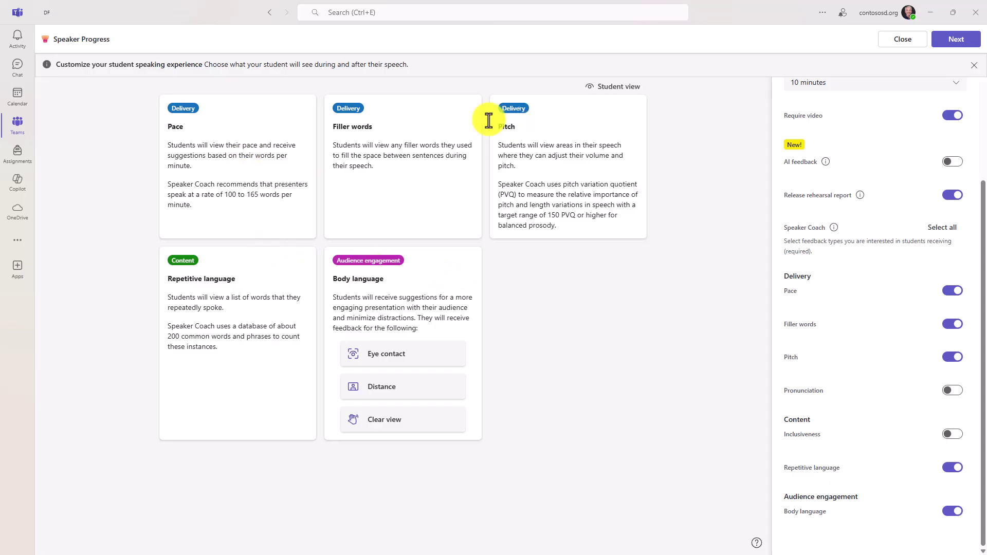
Title the Speaker Progress assignment "Please practice you PPT presentation" and enter the instructions "Add your PPT deck and read it out loud".
scroll(946, 175, "up", 5)
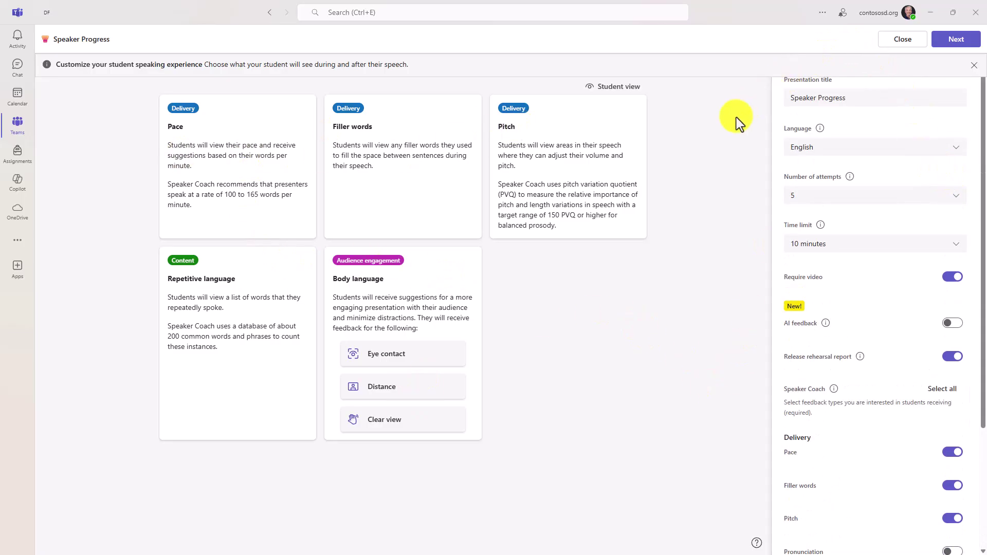
left_click(957, 39)
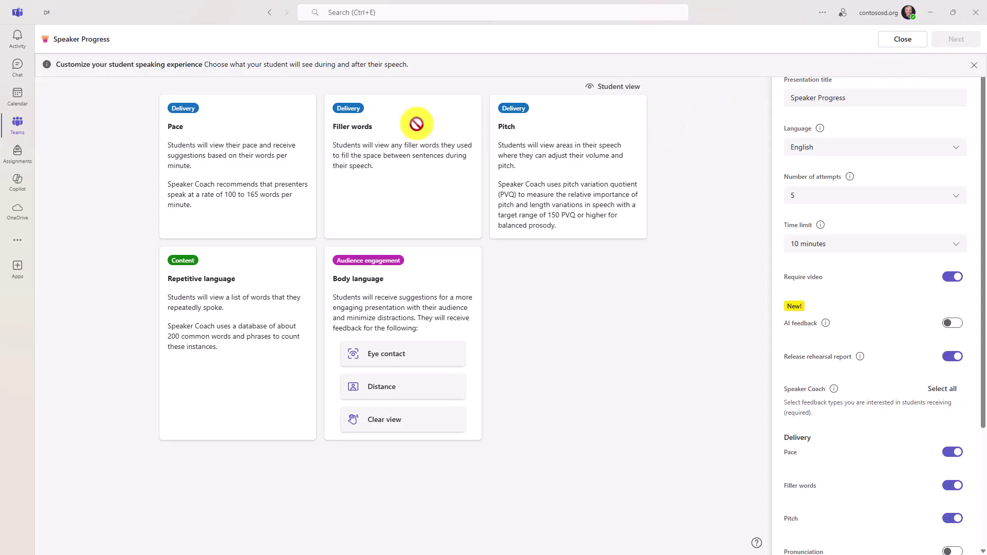
left_click(283, 105)
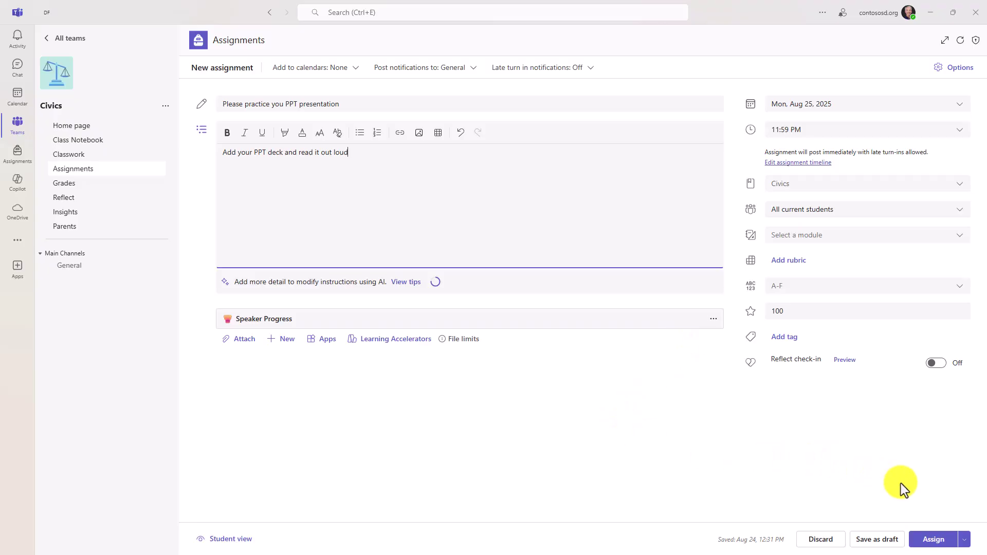
Assign the PPT presentation practice to the class and open its Speaker Progress activity in the student's Teams session in the browser.
left_click(931, 534)
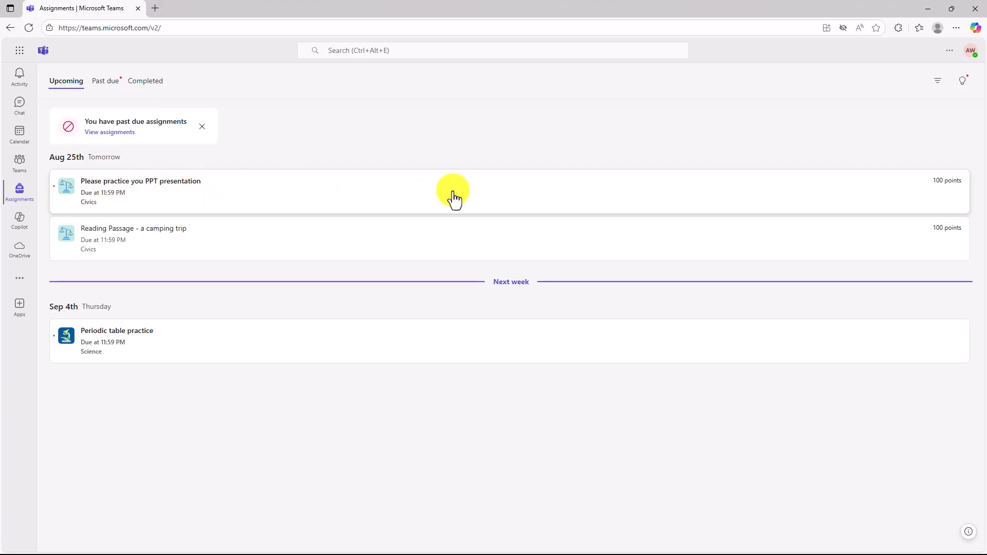
left_click(227, 198)
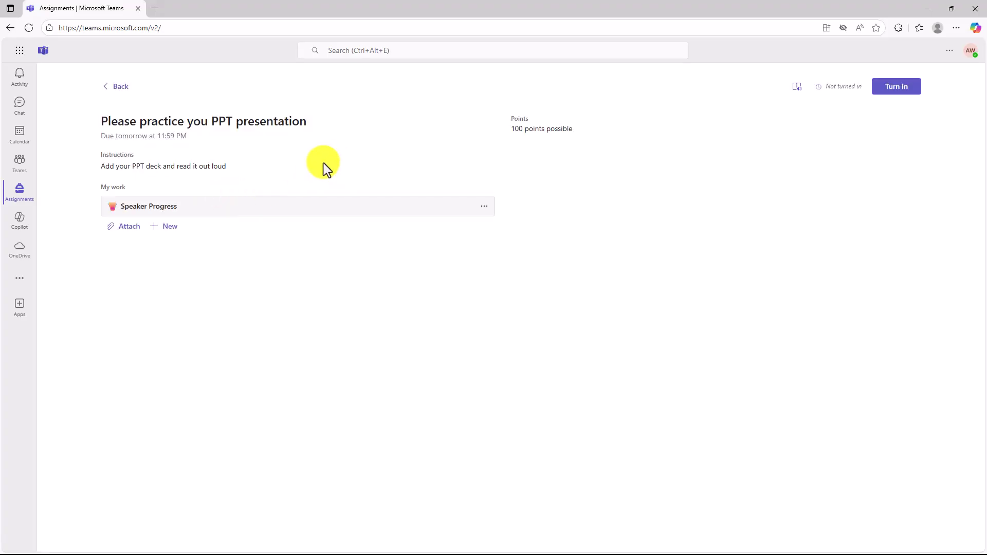
left_click(197, 208)
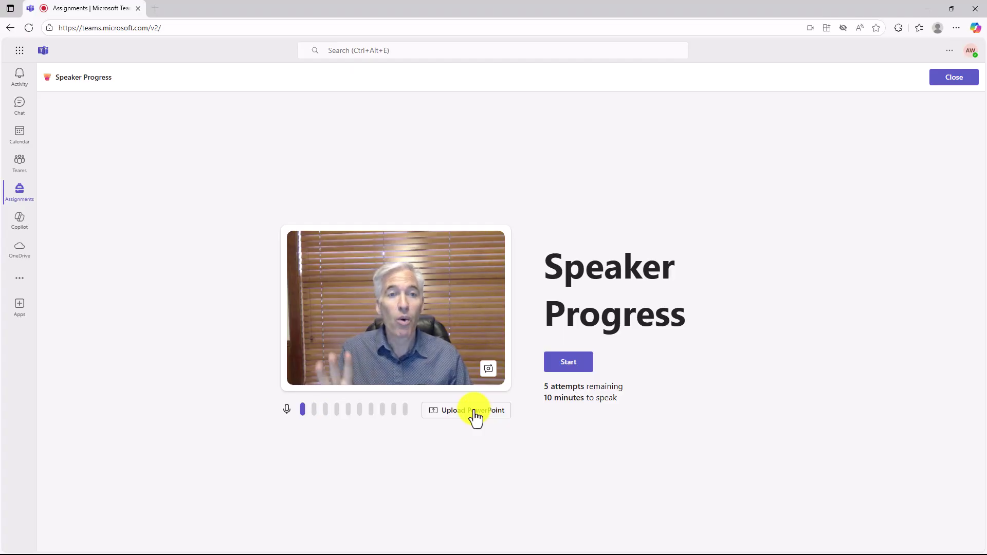
Upload the "What's New in Microsoft EDU" deck to Speaker Progress and start recording with tab sharing allowed.
left_click(474, 412)
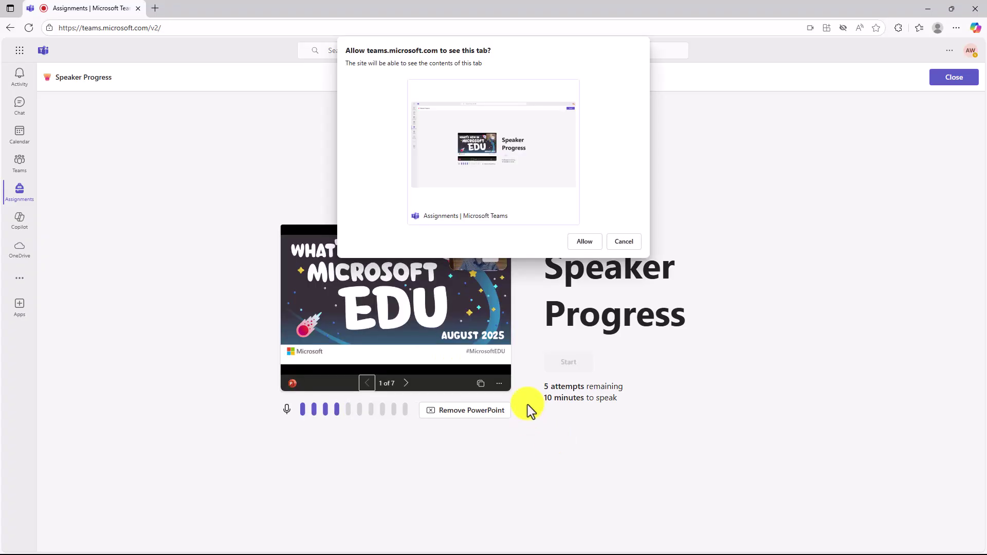
left_click(581, 242)
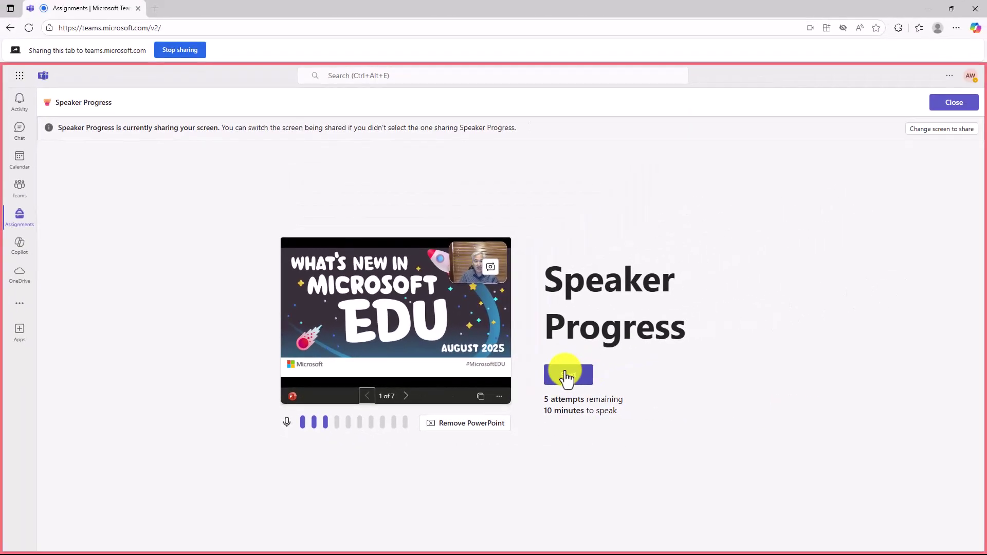
left_click(570, 375)
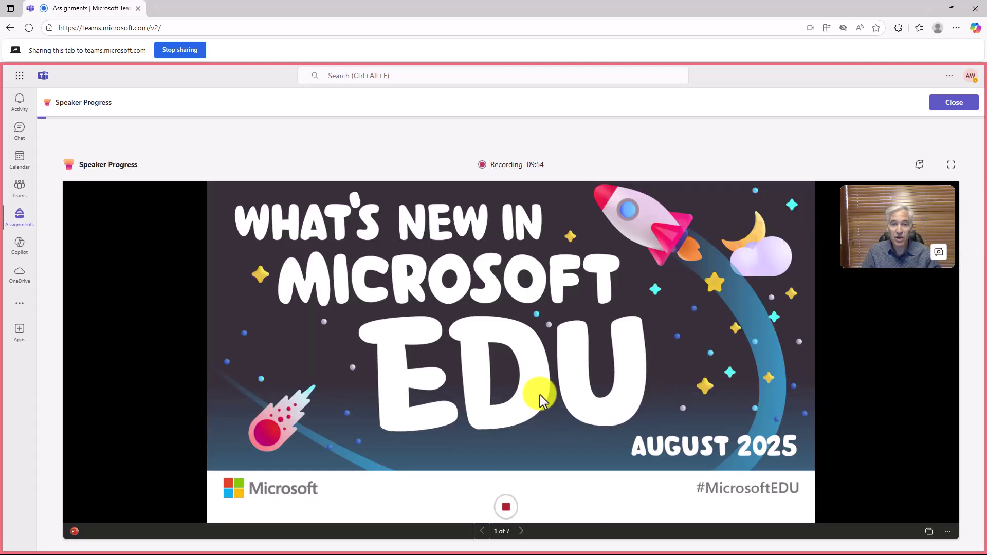
Present the deck from slide 1 to past slide 3 while recording, checking the speaker notes and the overview of all slides.
left_click(521, 531)
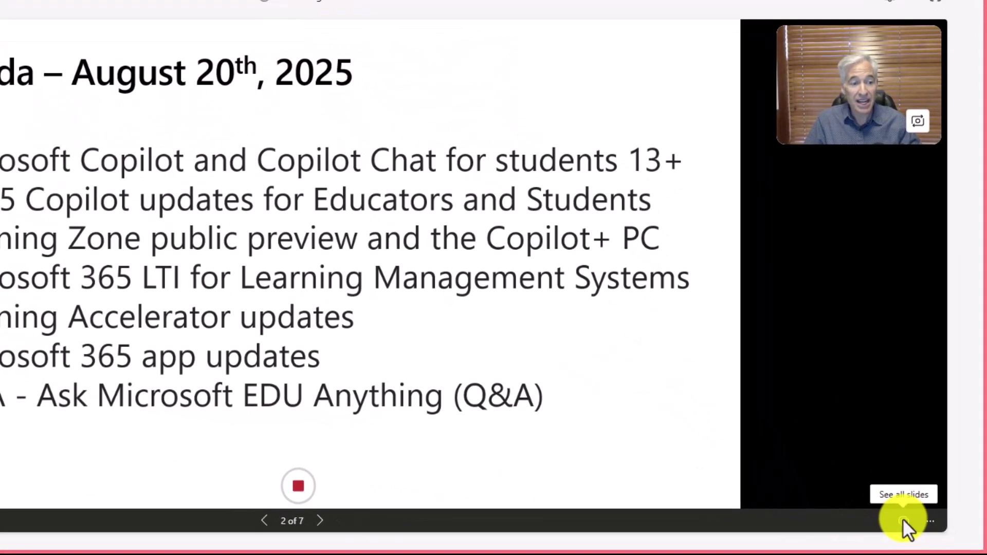
left_click(930, 520)
left_click(898, 488)
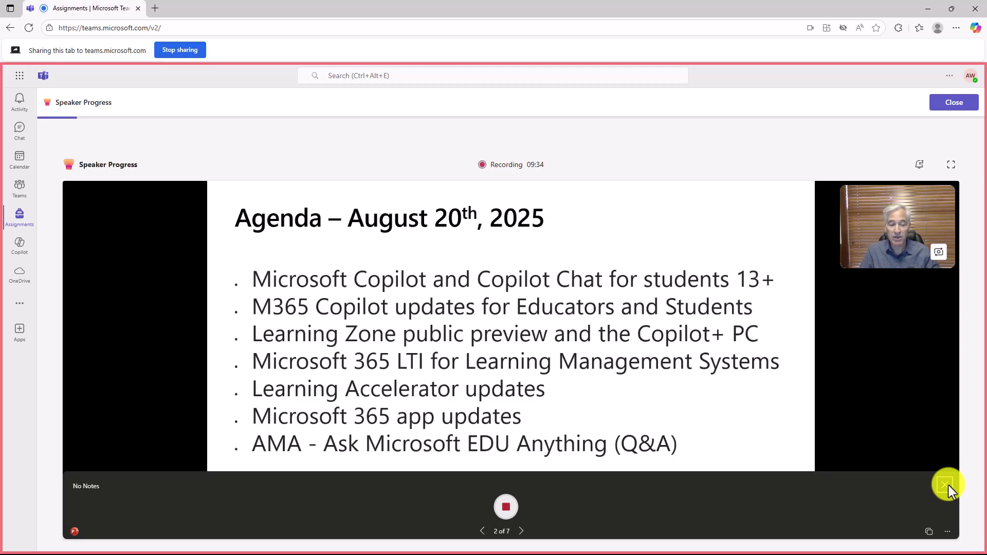
left_click(930, 531)
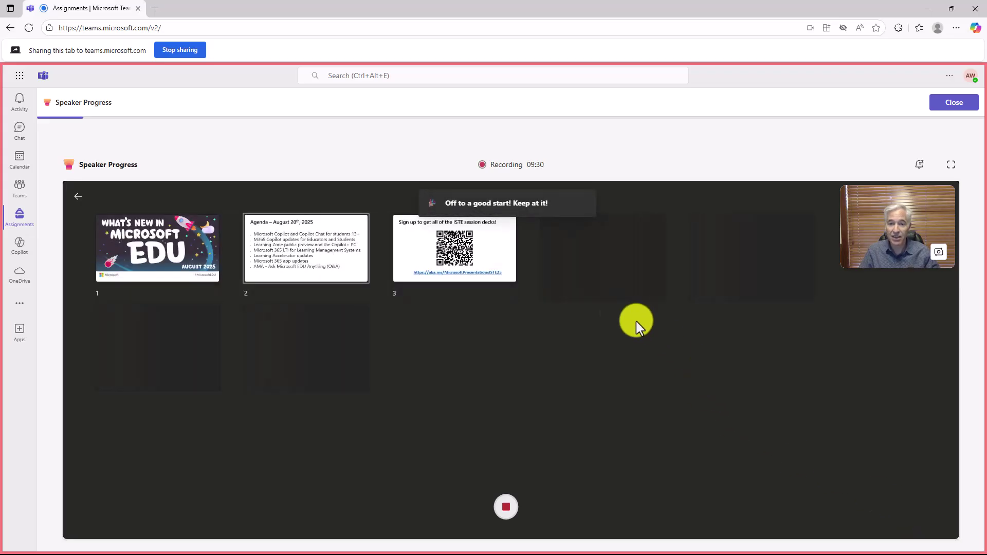
left_click(307, 231)
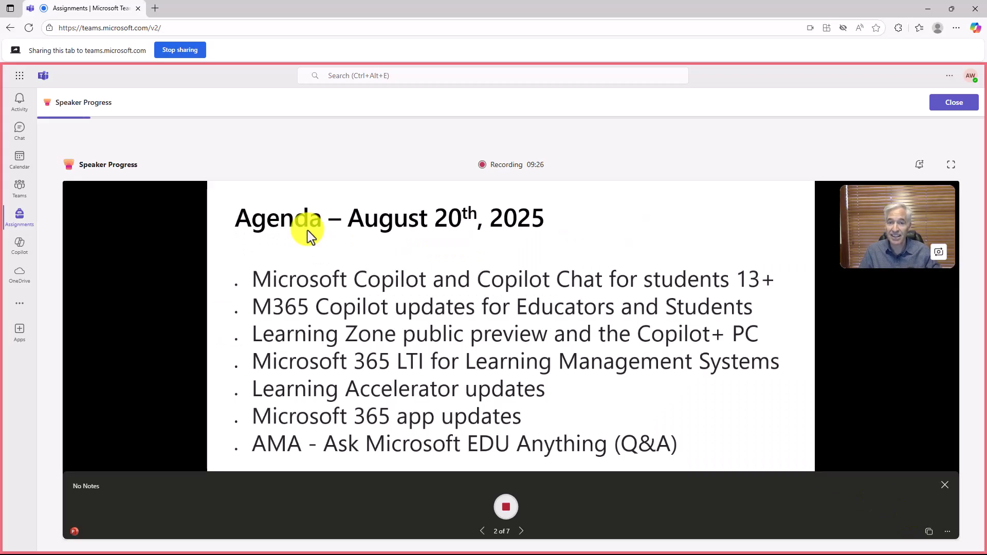
left_click(520, 531)
left_click(945, 485)
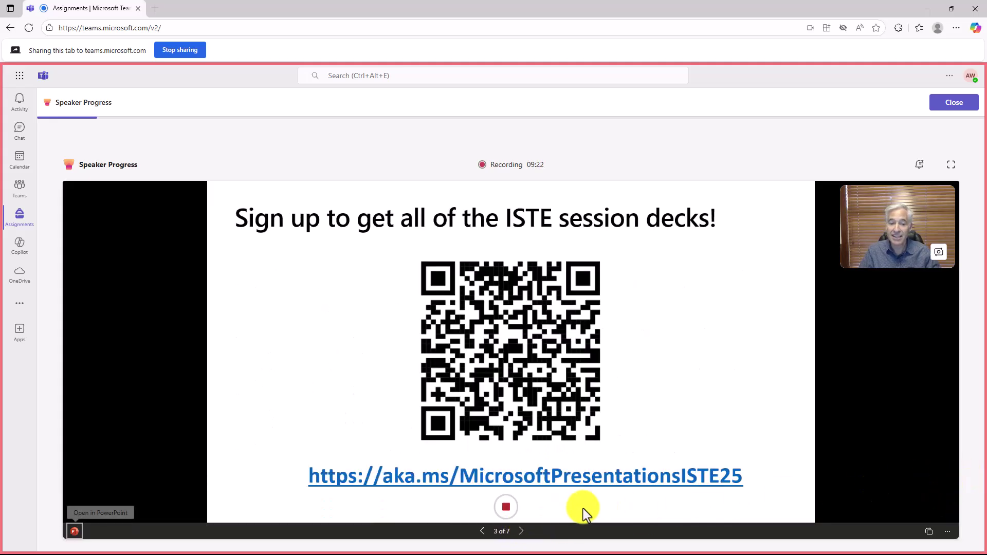
left_click(522, 531)
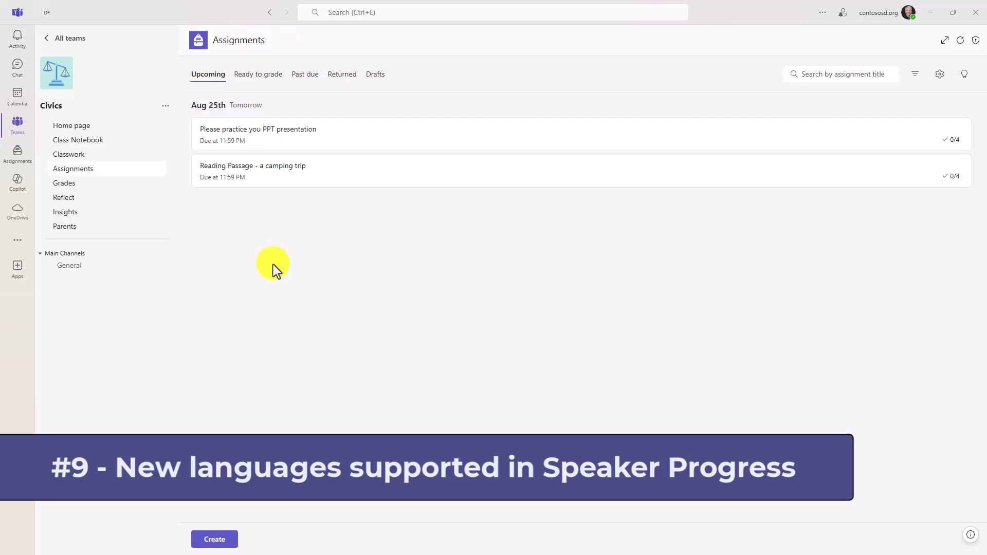
Start another Speaker Progress assignment for the Civics class and review the available presentation languages, keeping English.
left_click(216, 540)
mouse_move(224, 494)
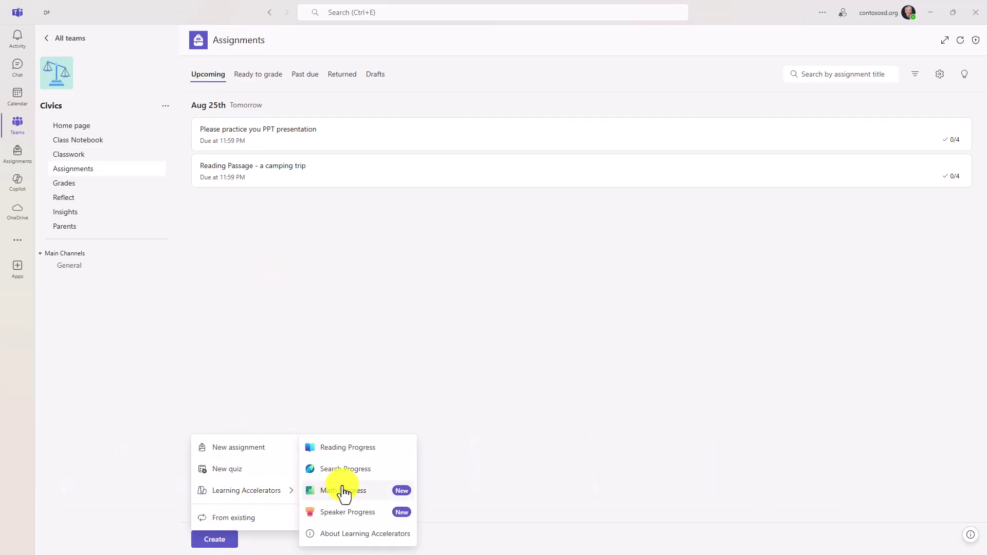
left_click(333, 513)
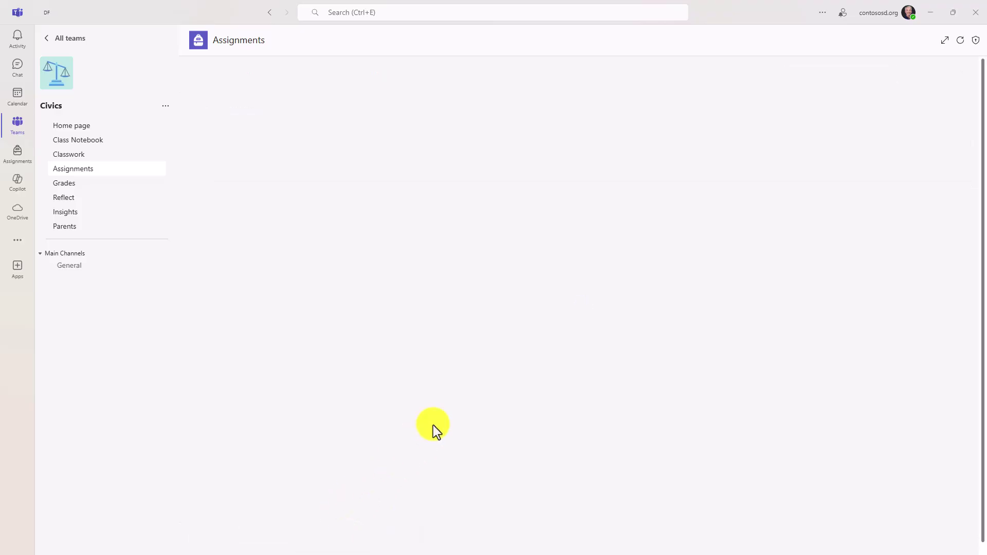
left_click(949, 150)
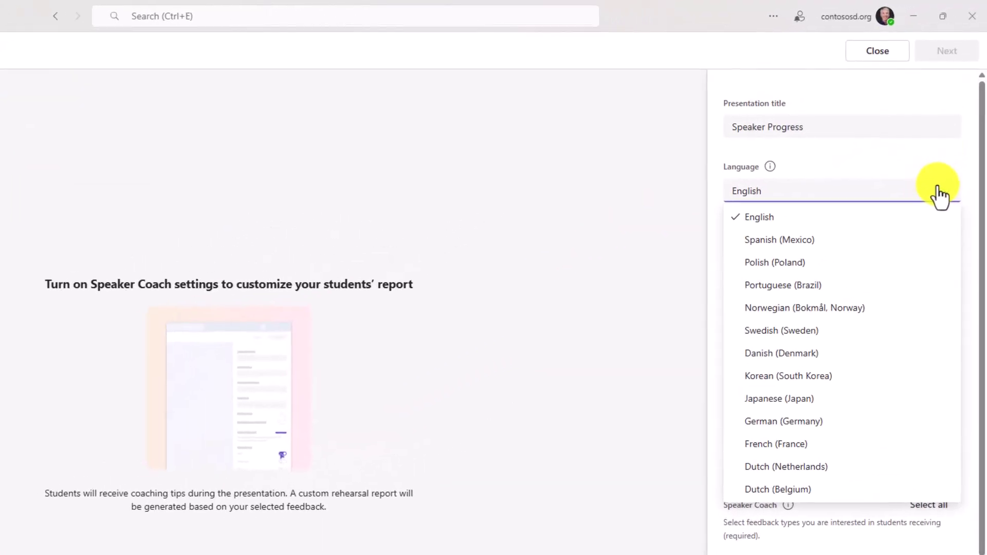
scroll(815, 309, "down", 2)
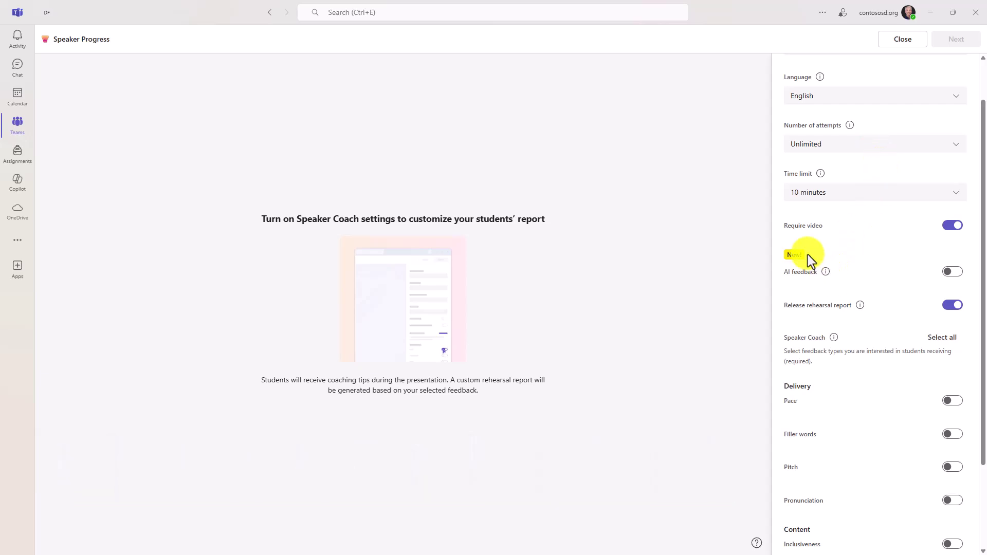
Enable all Speaker Coach feedback types and turn on AI feedback for the Informative speech type.
left_click(941, 340)
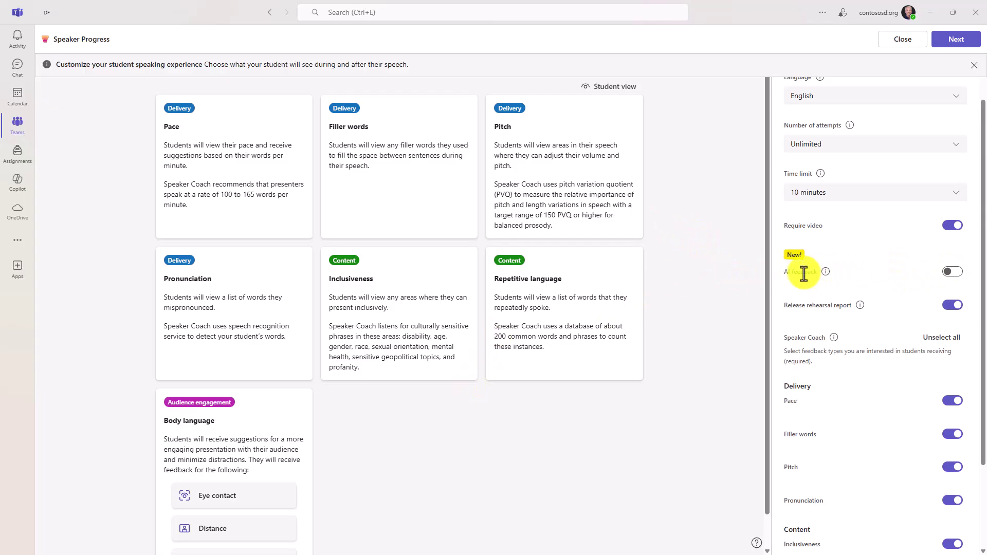
left_click(955, 273)
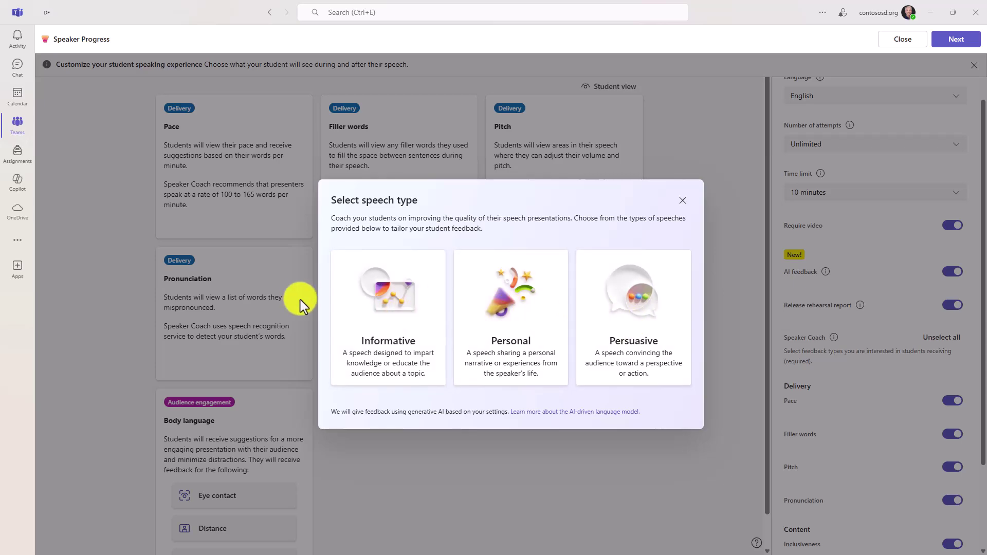
left_click(398, 323)
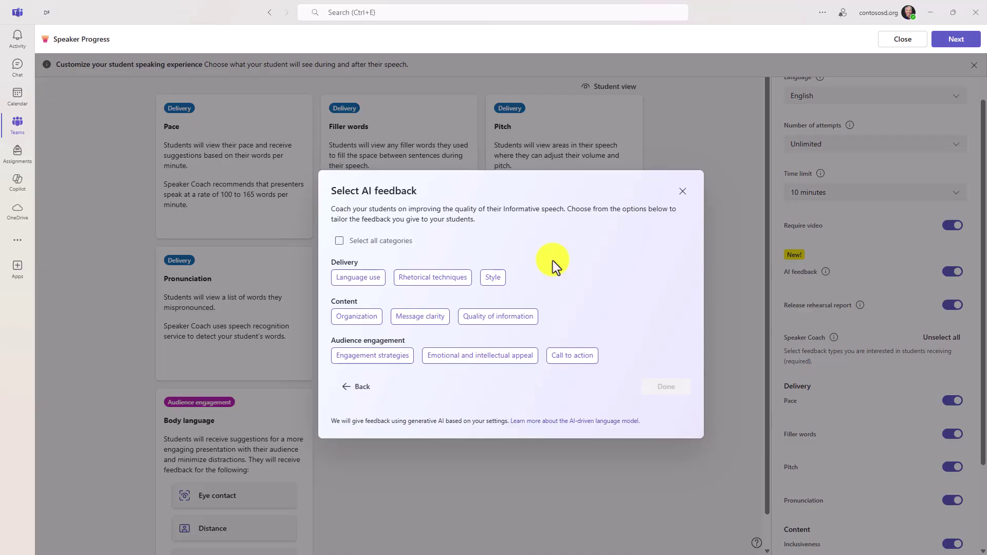
Set the AI feedback categories to Rhetorical techniques, Style, Message clarity, and Emotional and intellectual appeal.
left_click(449, 280)
left_click(514, 278)
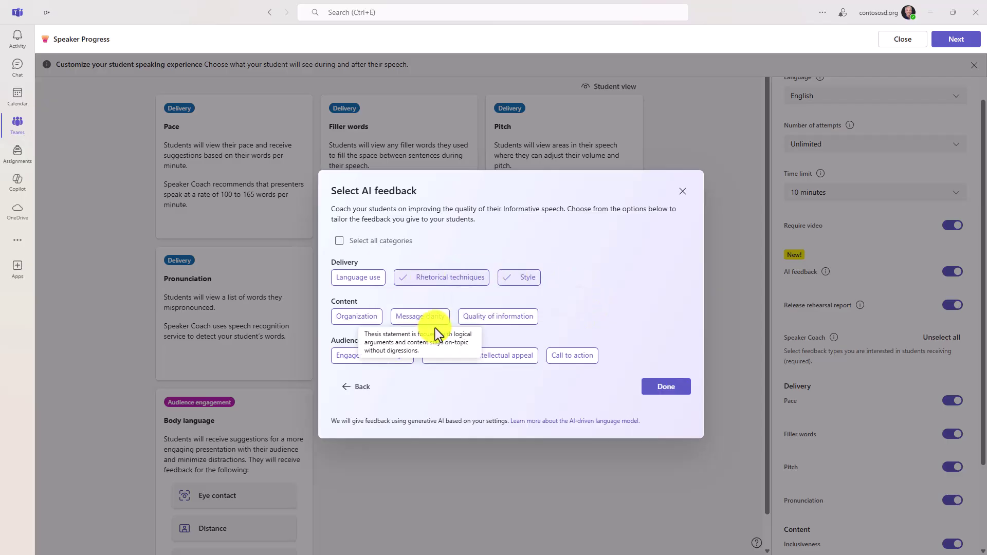
left_click(421, 321)
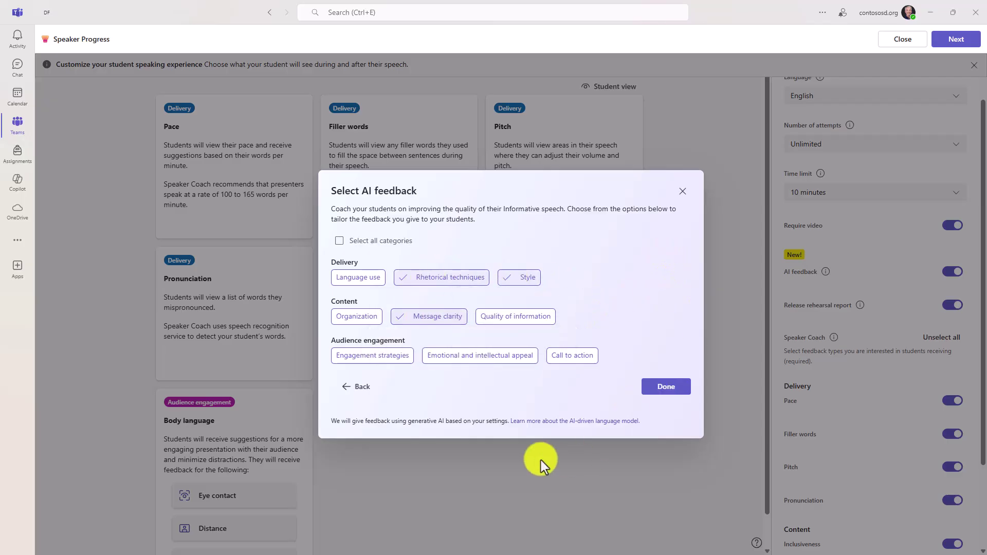
left_click(491, 358)
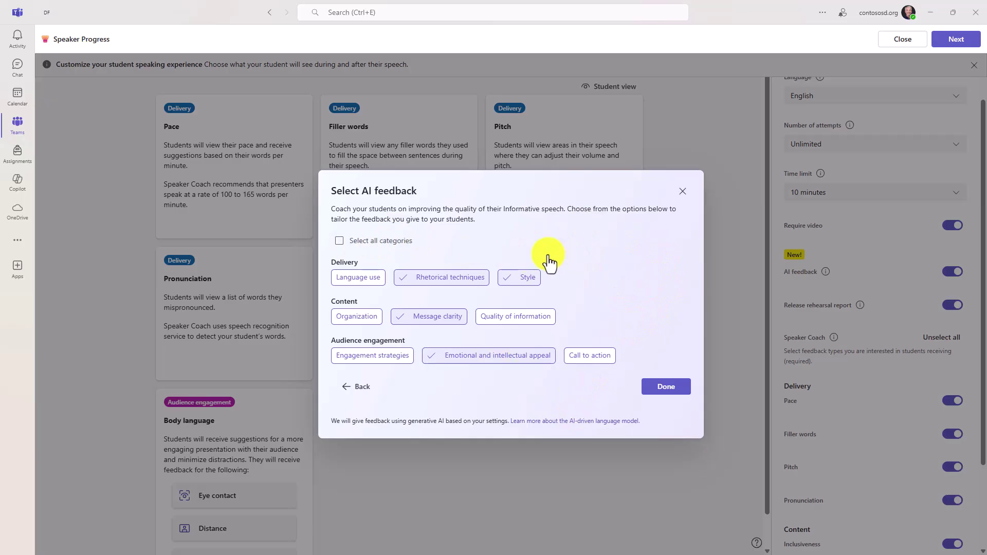
left_click(666, 391)
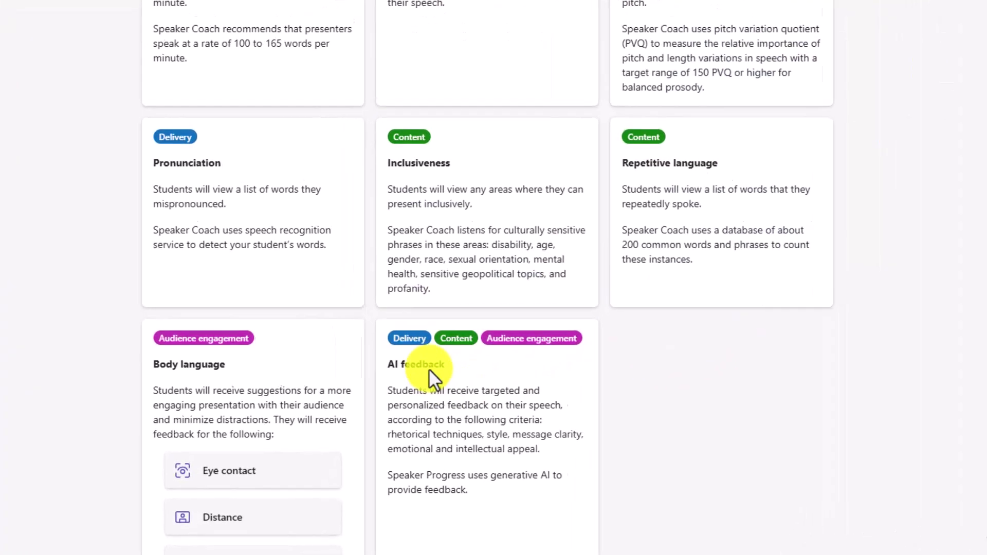
scroll(460, 318, "down", 1)
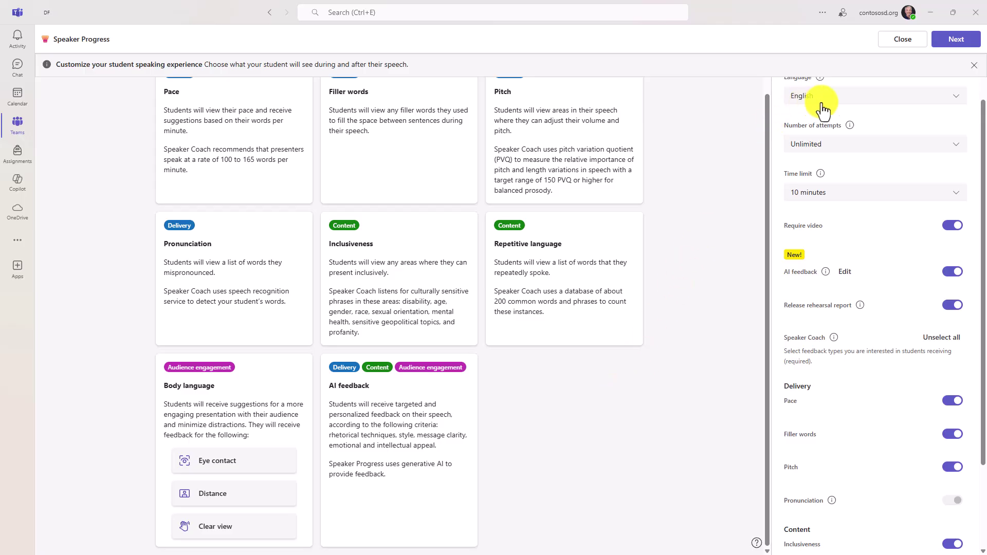
Title the Speaker Progress assignment "Please practice your informative speech" and assign it to the class.
left_click(947, 39)
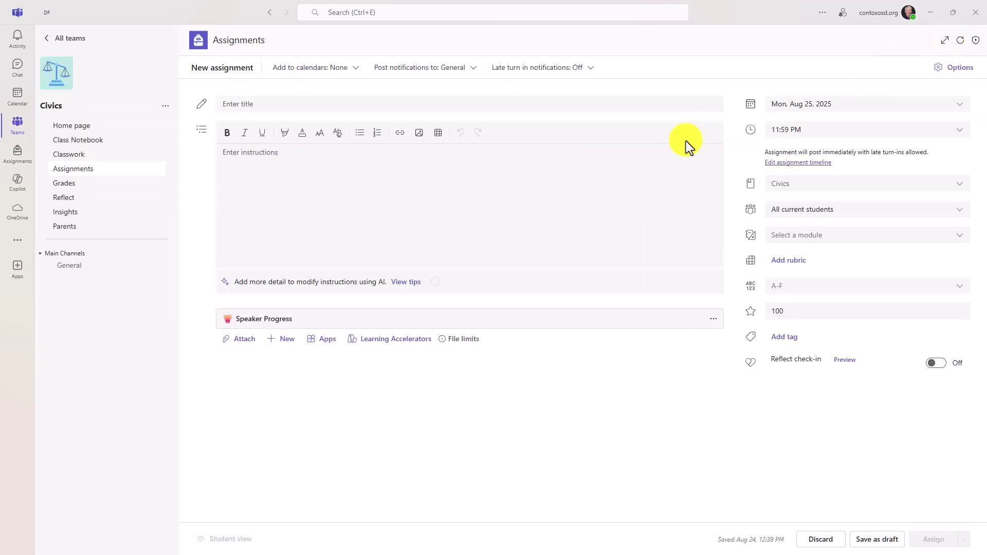
left_click(353, 106)
type("Please practice your informative speech")
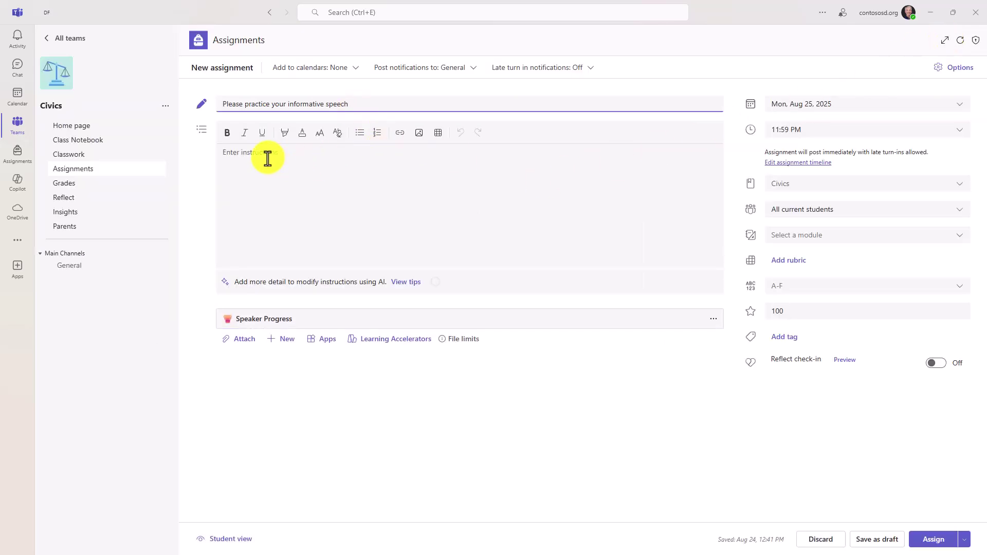
left_click(934, 540)
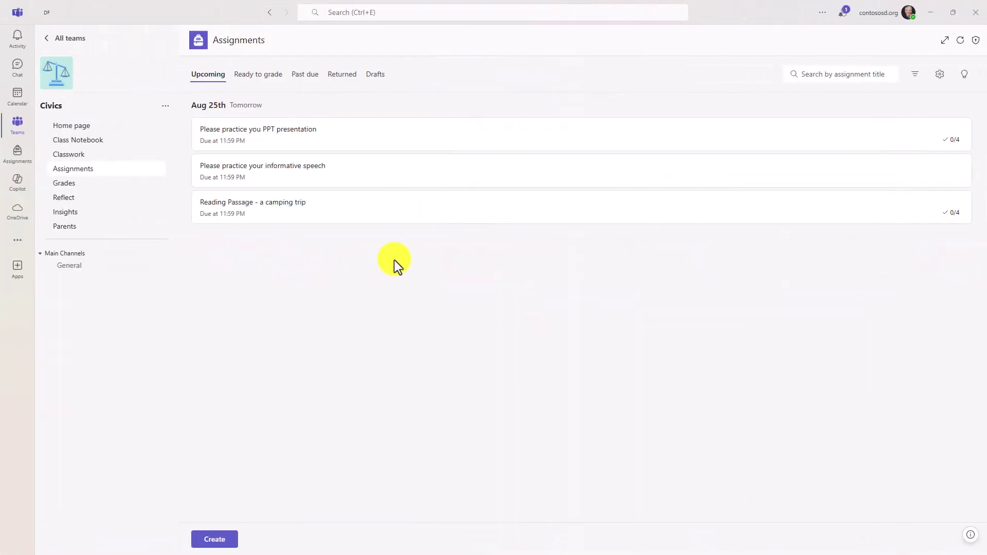
Open the turned-in student submission for the informative speech and play part of its recording in full screen.
left_click(464, 175)
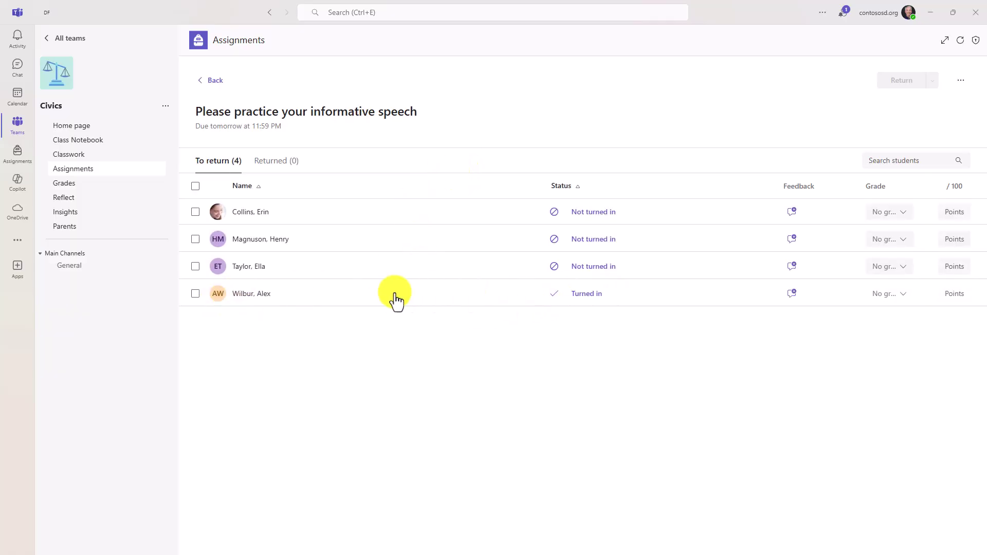
left_click(247, 303)
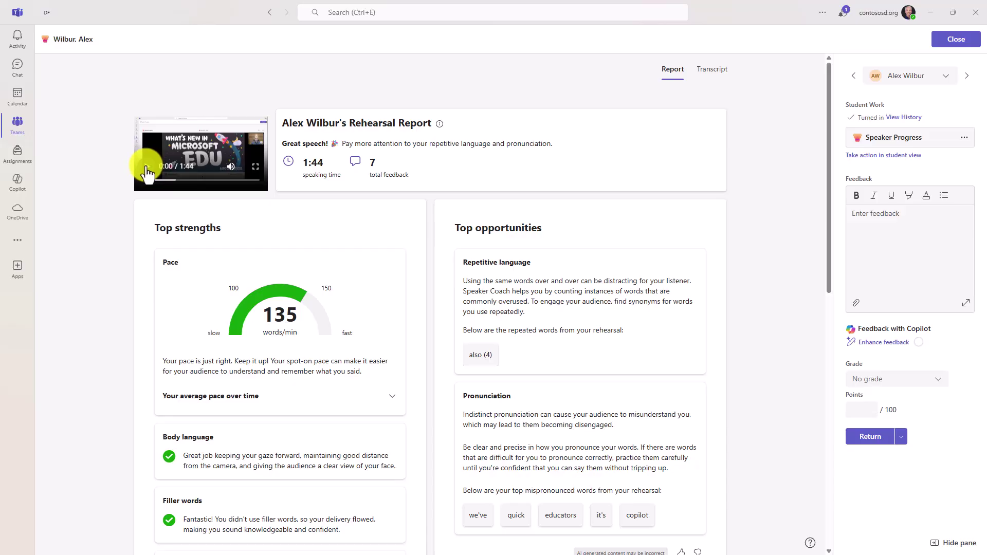
left_click(146, 166)
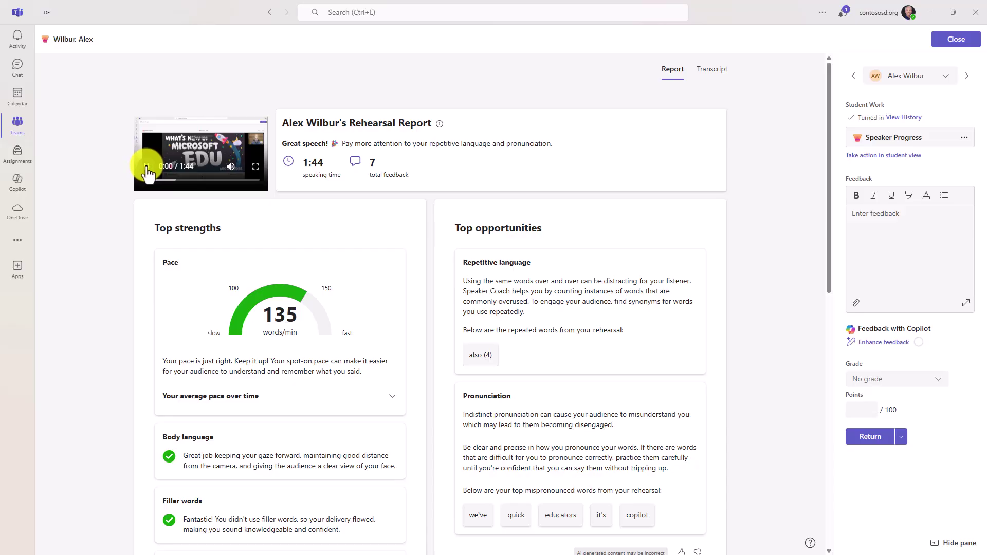
left_click(254, 168)
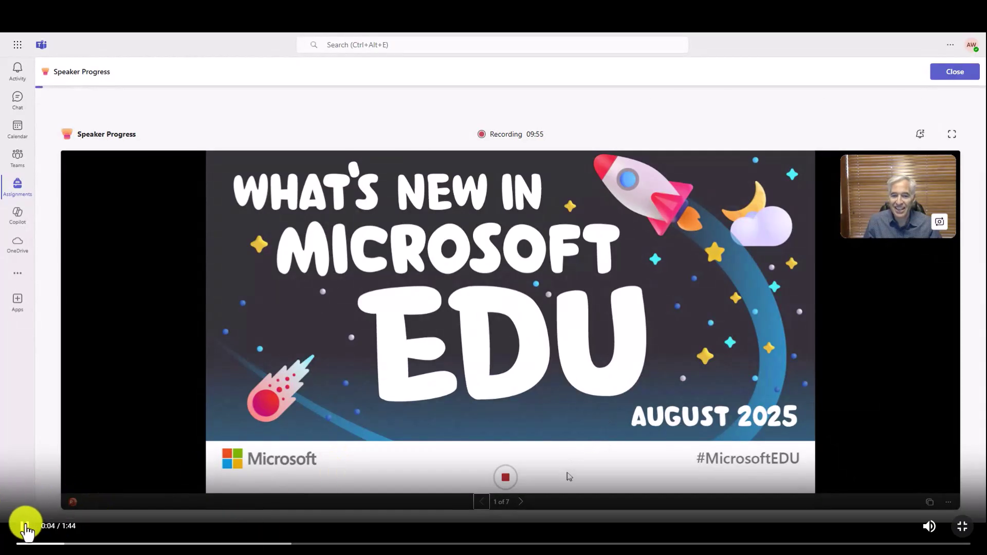
left_click(24, 525)
left_click(962, 525)
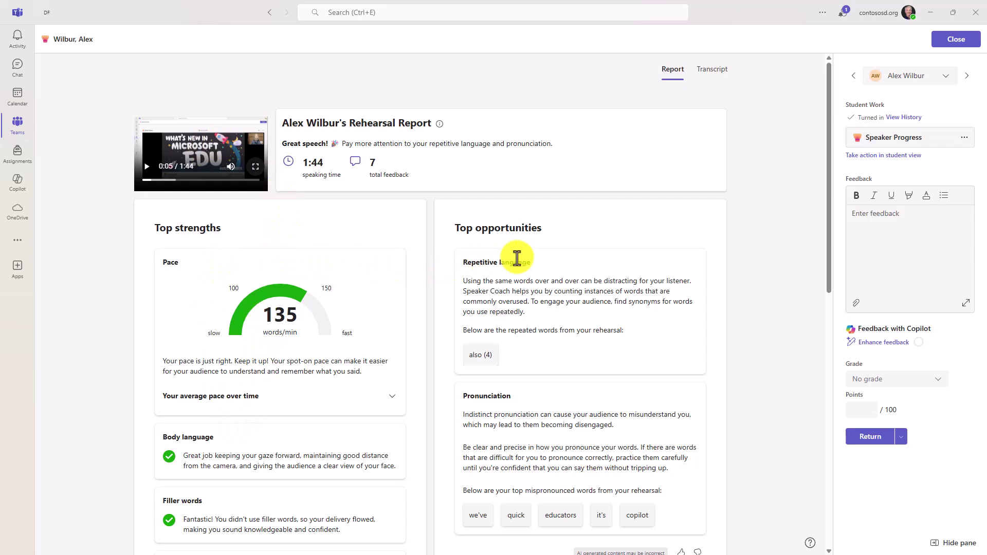
Open the speech transcript and read the Message clarity feedback on the highlighted Microsoft 365 Copilot updates sentence.
left_click(717, 77)
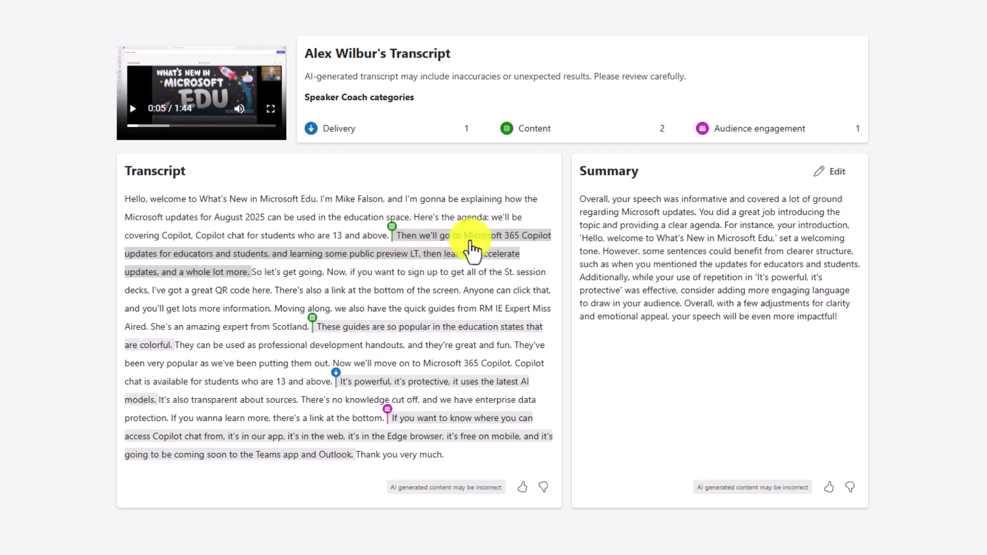
left_click(448, 237)
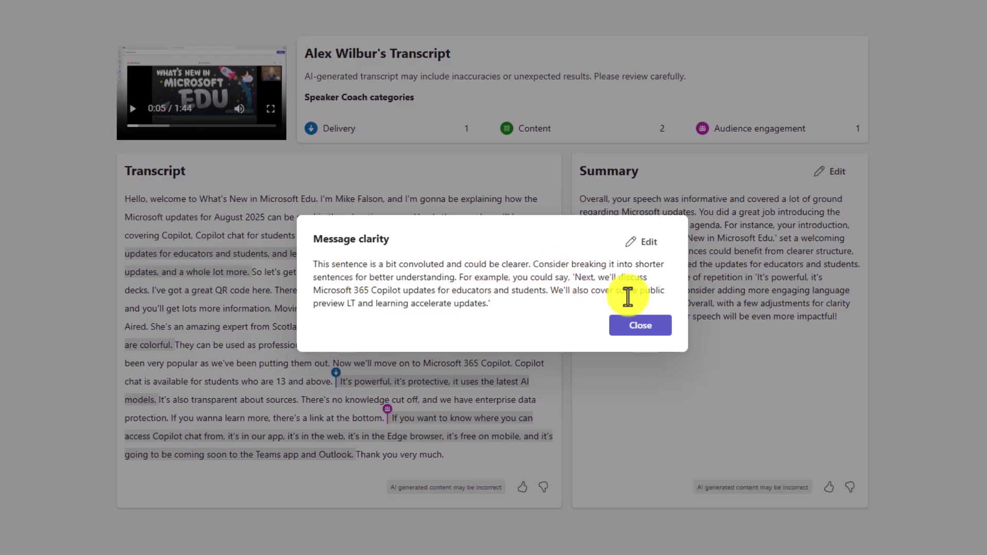
left_click(638, 329)
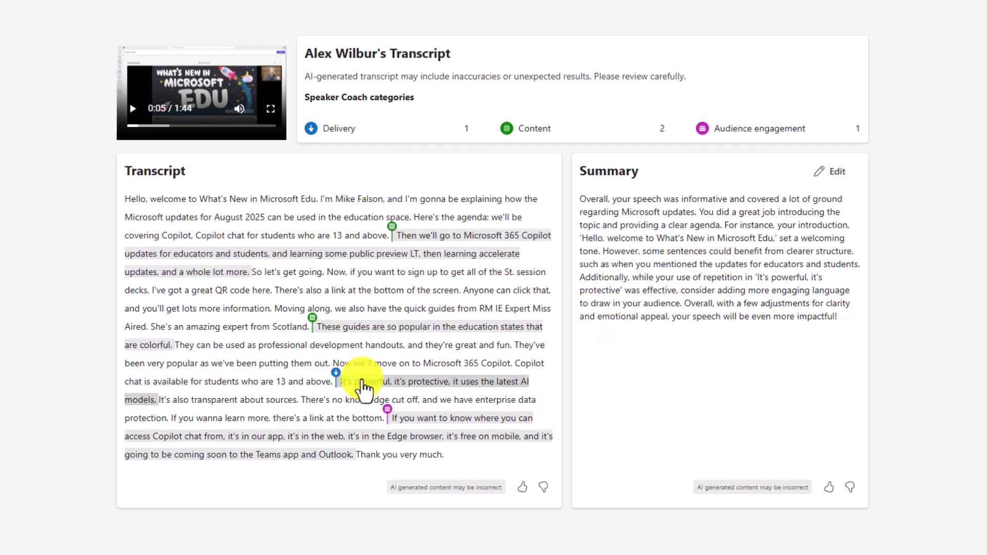
Read the Rhetorical techniques and the Emotional and intellectual appeal feedback on the highlighted Copilot sentences in the transcript.
left_click(486, 383)
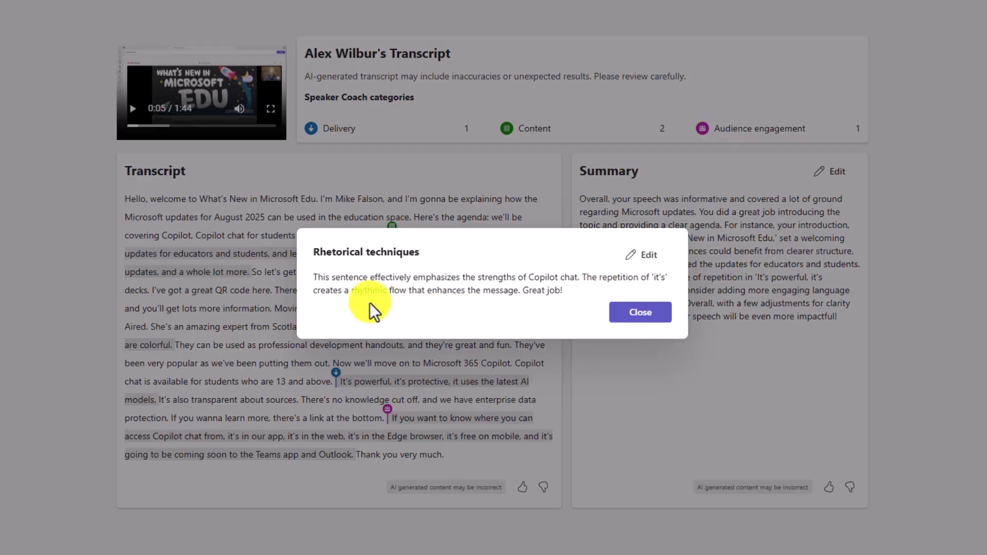
left_click(624, 322)
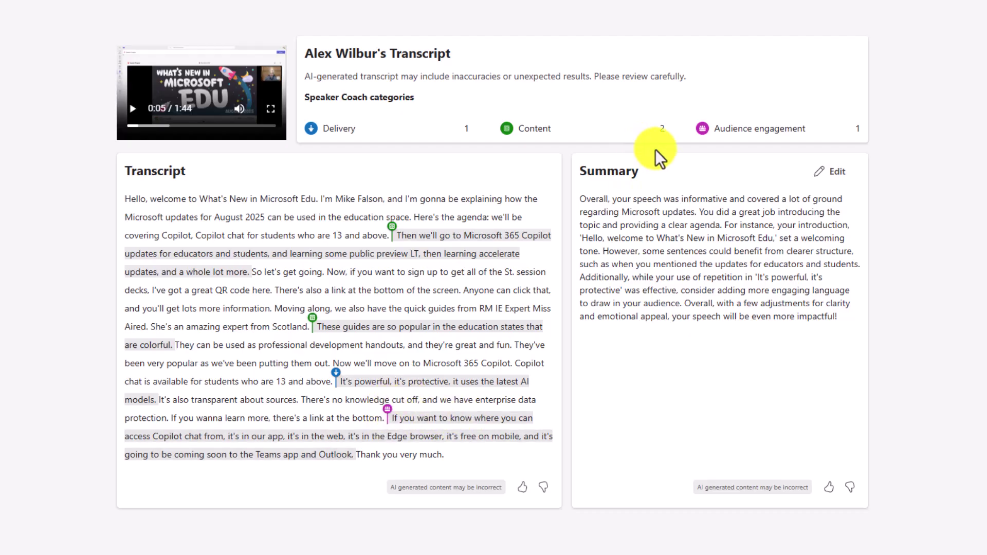
left_click(456, 425)
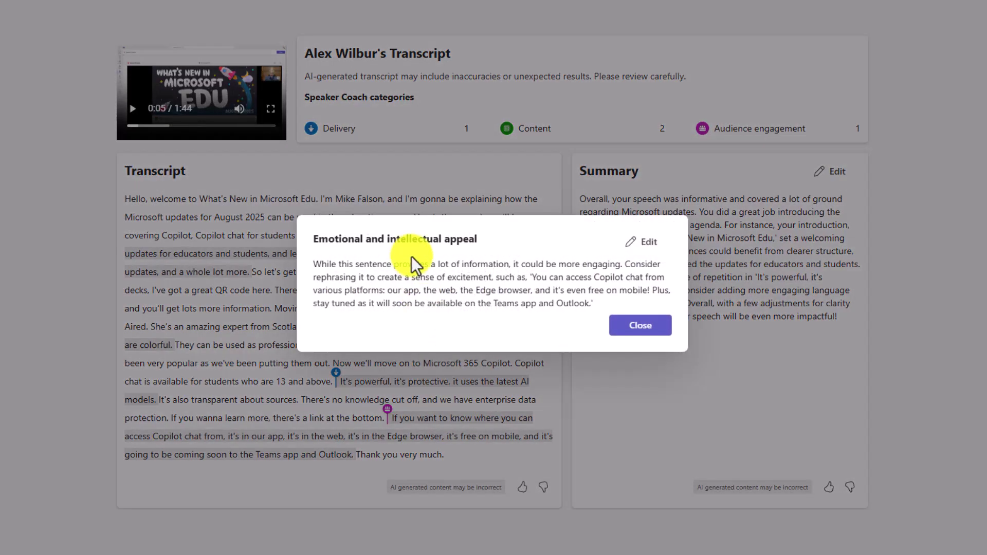
left_click(649, 326)
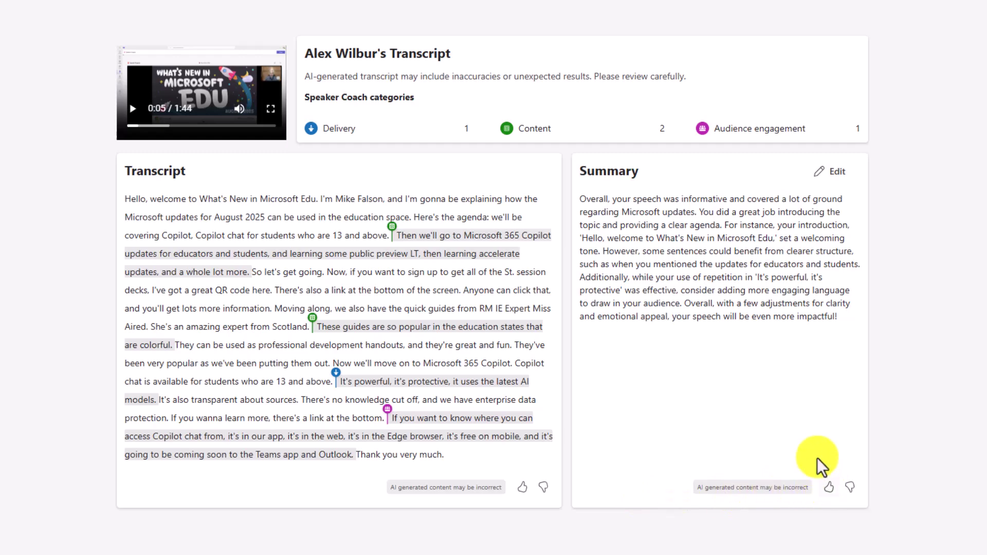
Submit a positive rating for the AI-generated transcript, and insert "Add additional thoughts." before the summary's final sentence and save it.
left_click(521, 489)
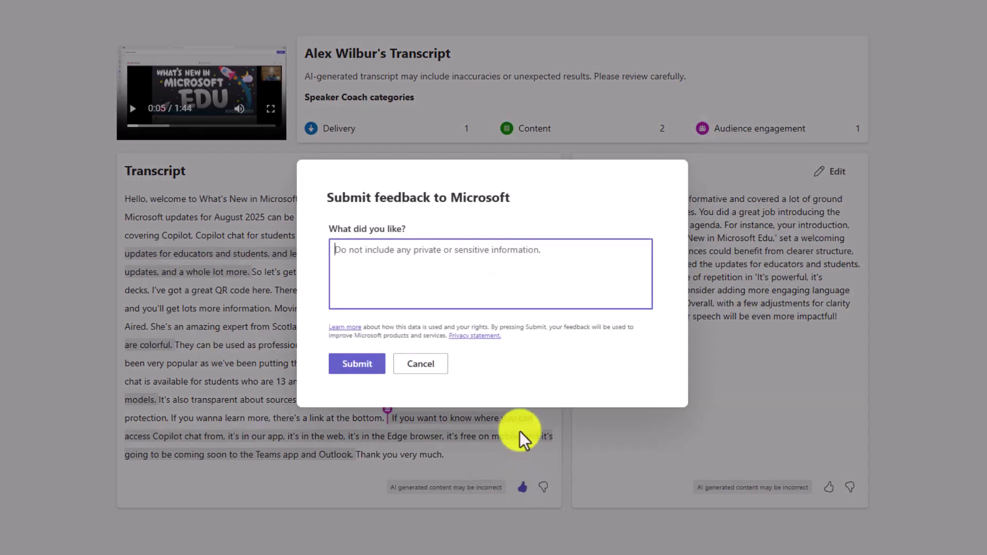
left_click(355, 364)
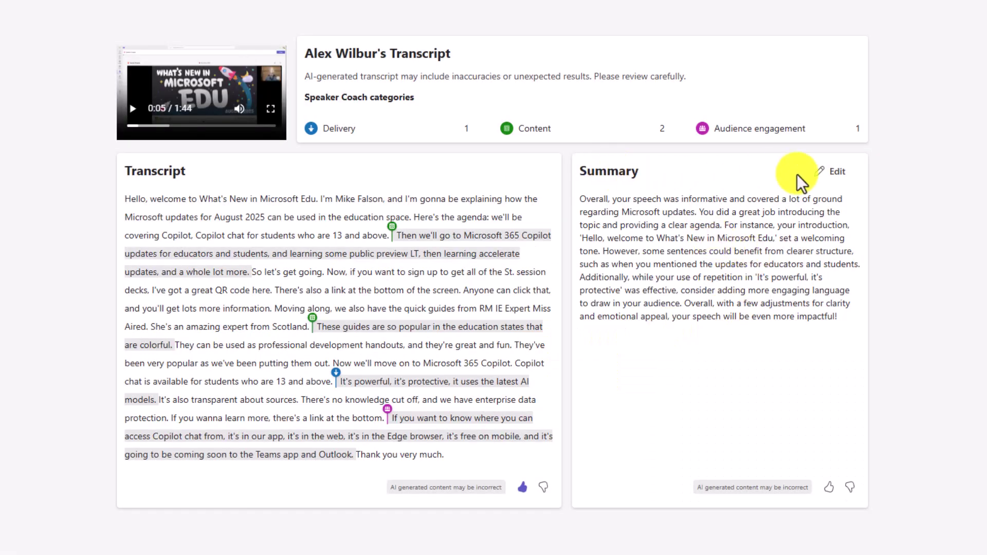
left_click(839, 177)
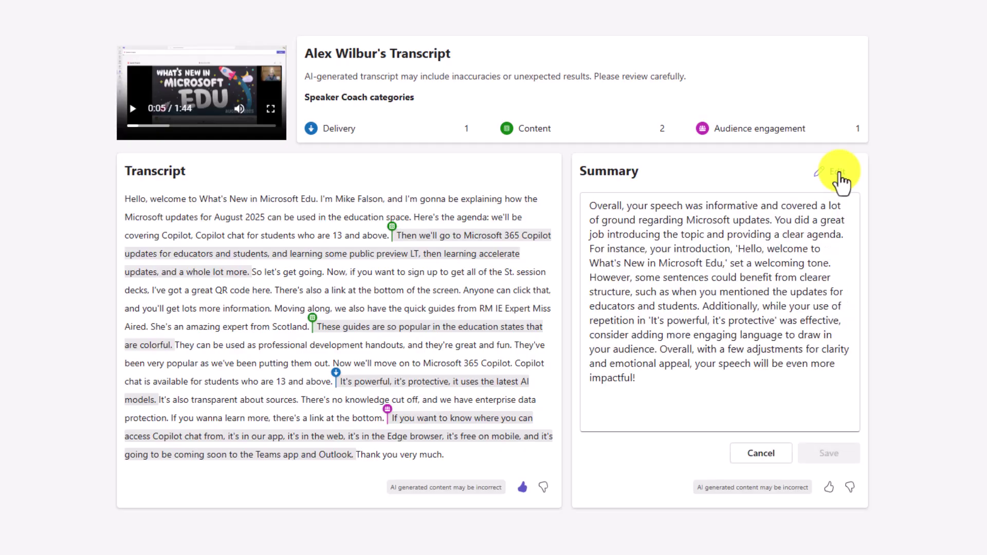
left_click(657, 357)
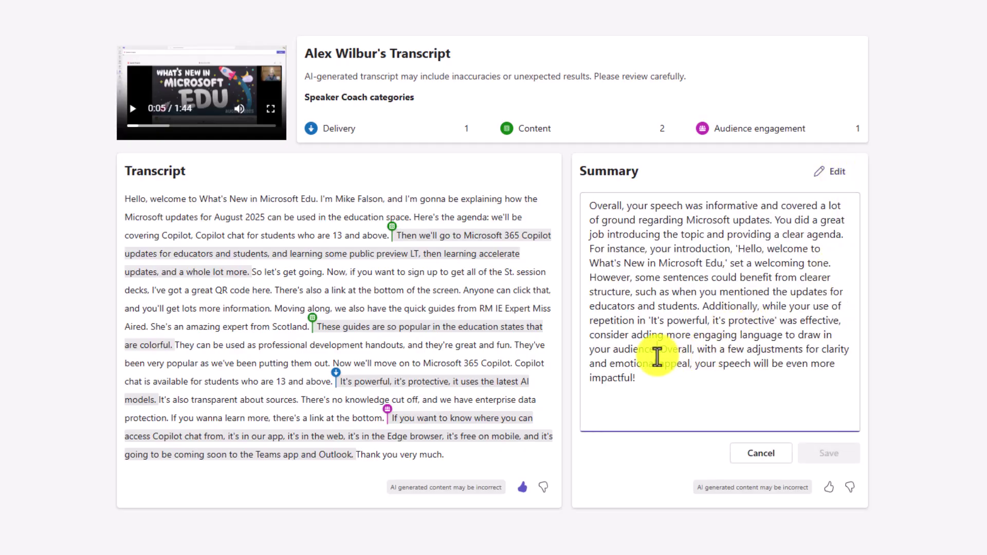
type("Add add")
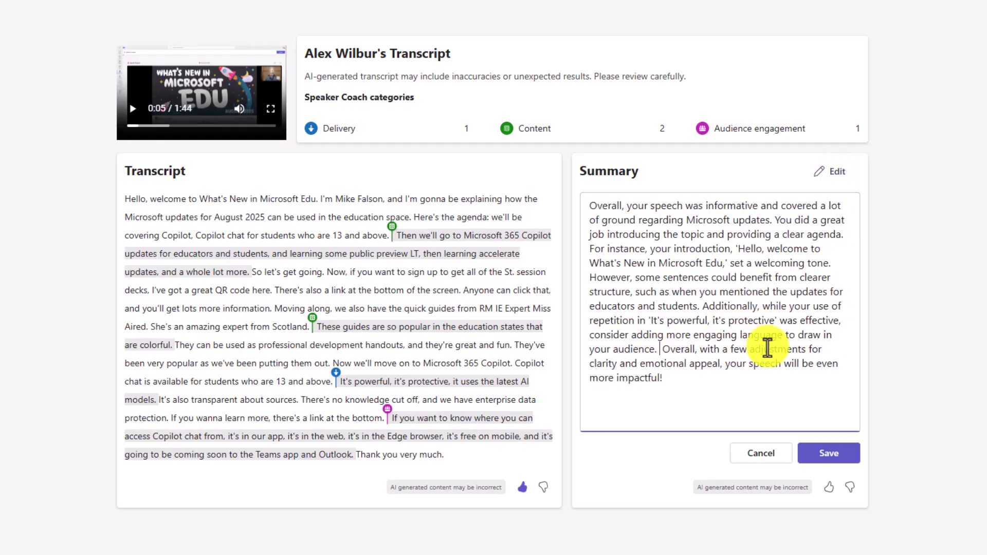
type("itional thoughts.")
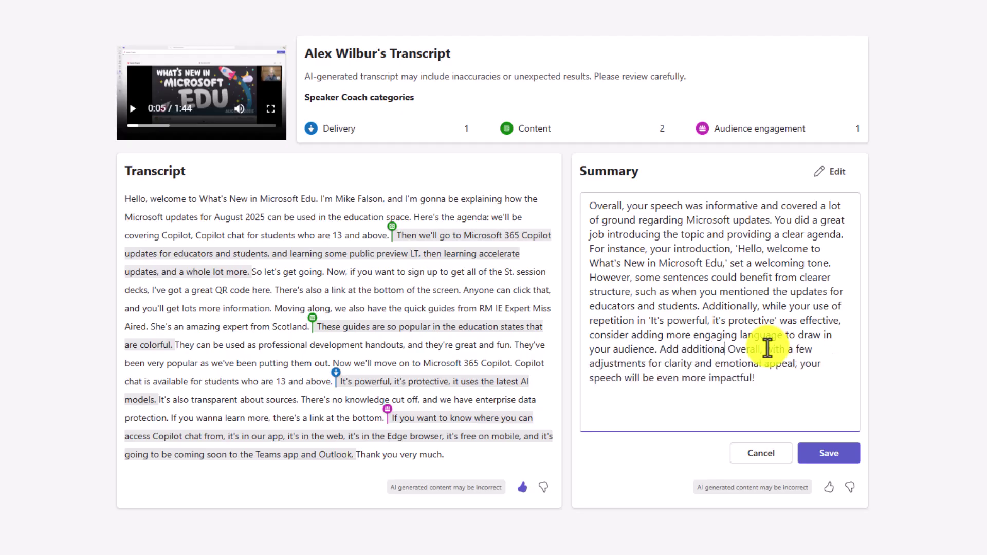
left_click(826, 455)
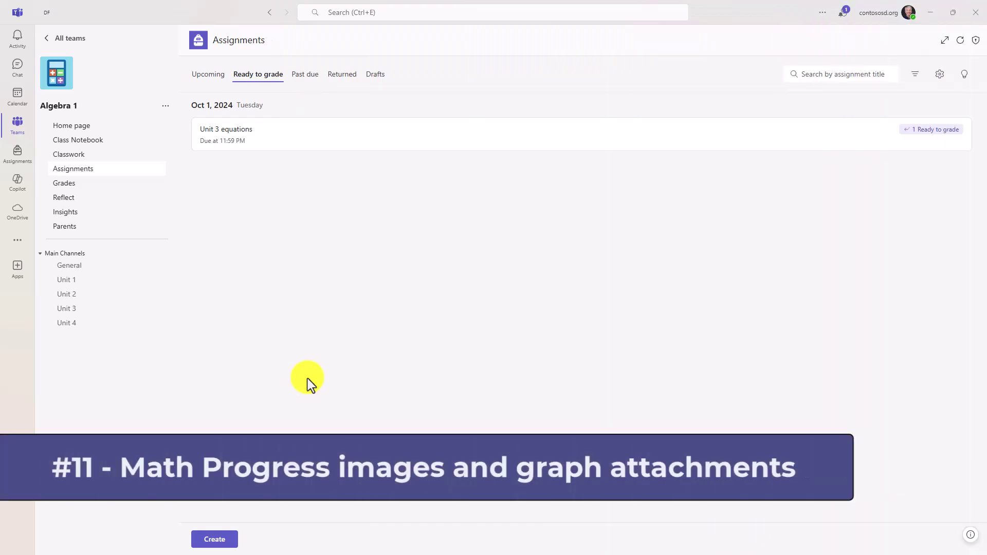
Start a new Math Progress assignment for the Algebra 1 class and add a self-created question.
left_click(213, 537)
mouse_move(263, 494)
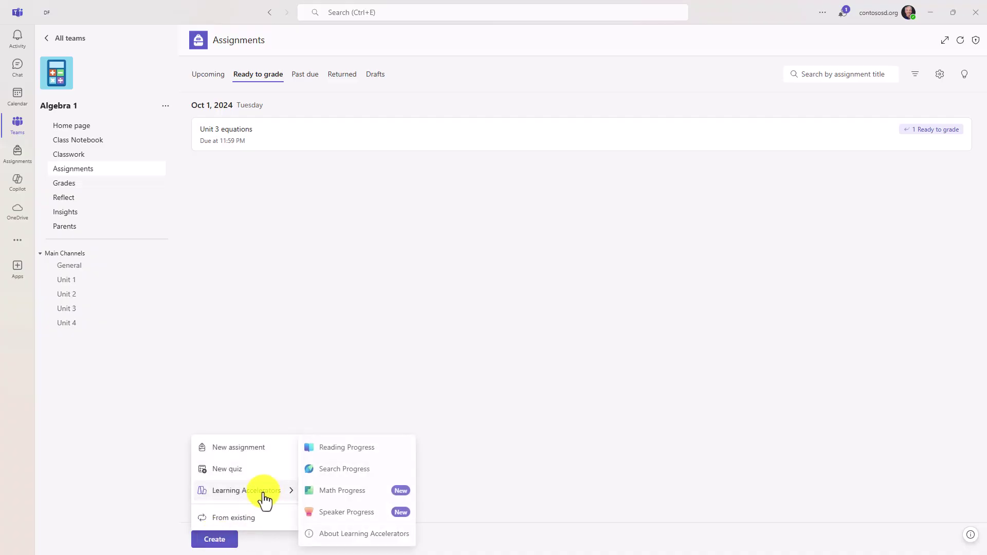
left_click(343, 494)
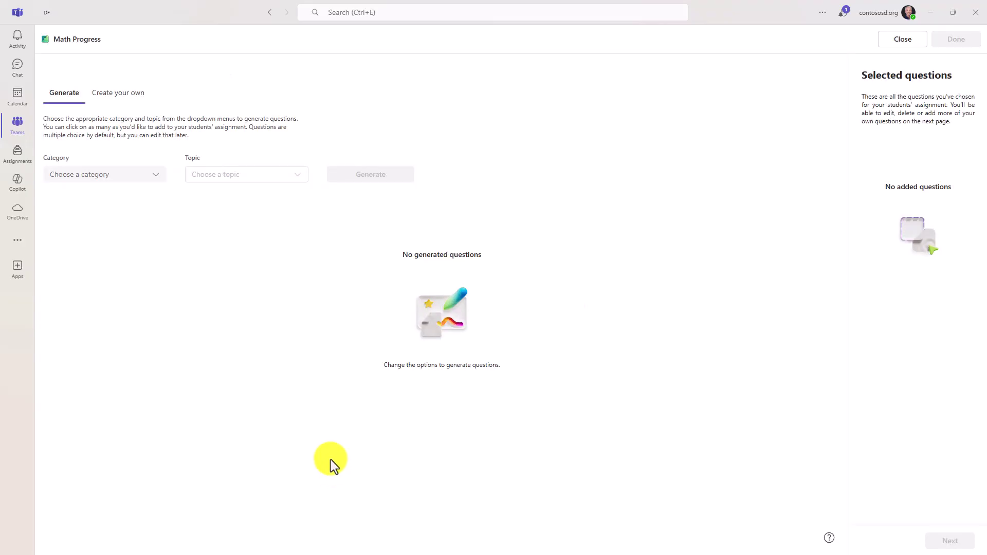
left_click(124, 99)
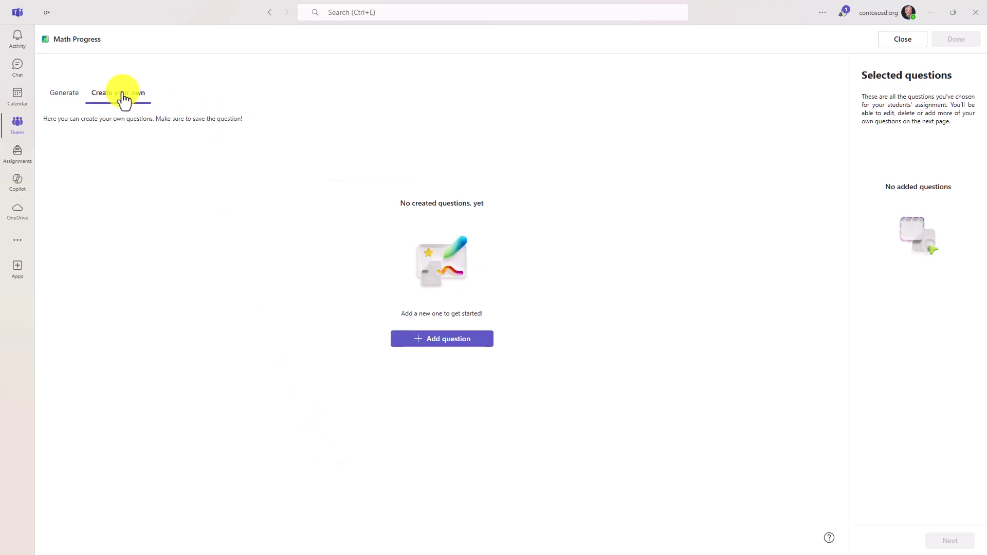
left_click(475, 366)
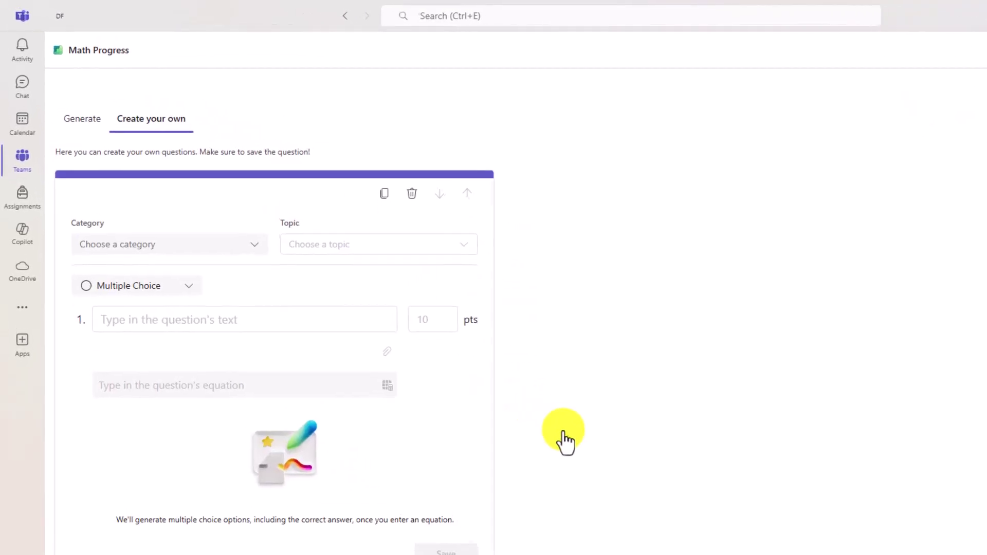
Set the question's category to Expressions and equations, topic to Linear equations, and text to "What is the equation for this line?".
left_click(147, 207)
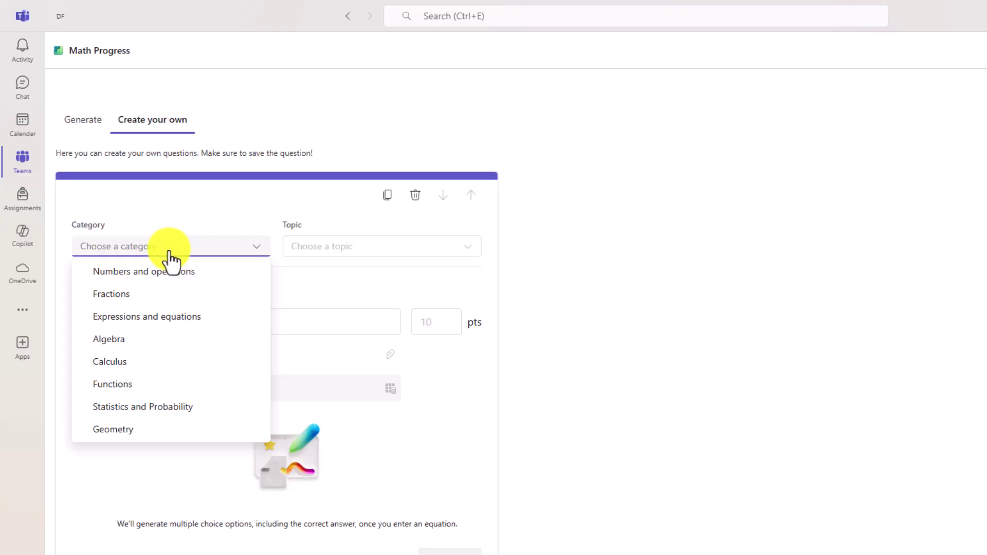
left_click(180, 316)
left_click(422, 248)
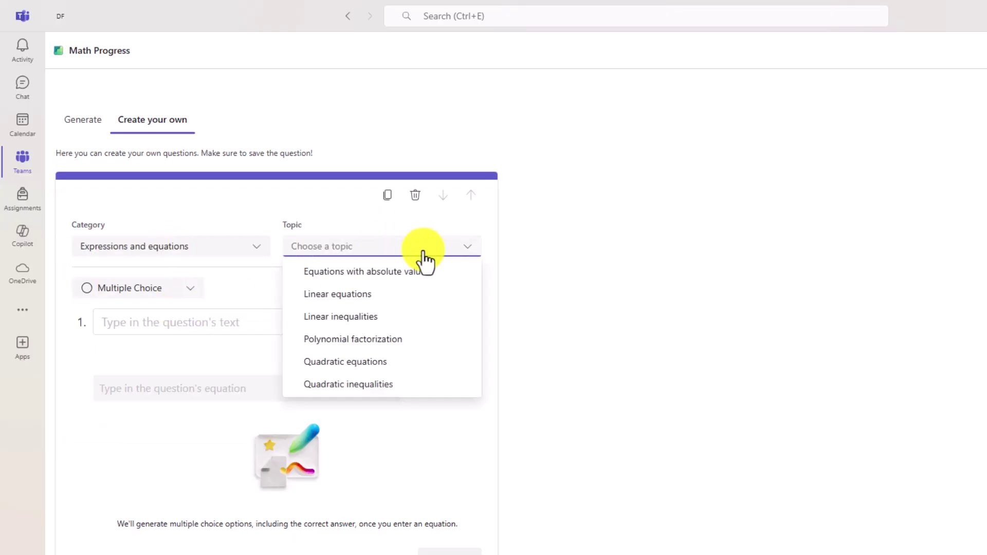
left_click(332, 295)
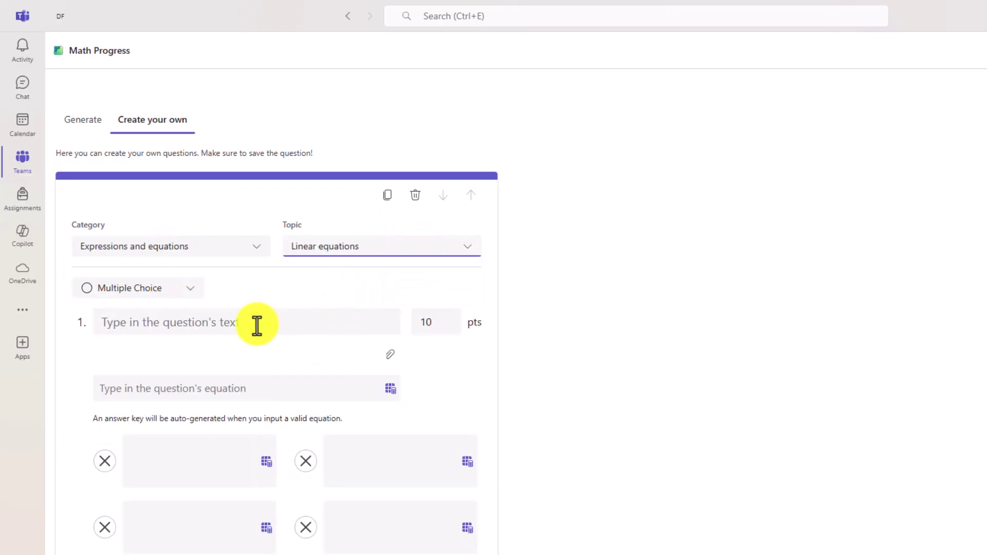
left_click(222, 322)
type("What is the equation for this line?")
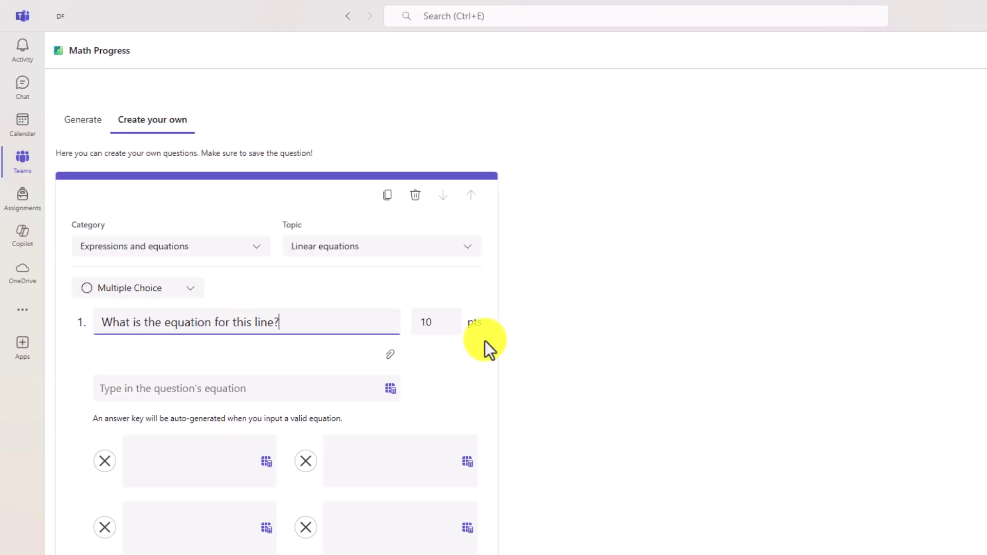
Create a graph attachment for the question that plots the equation y=2x+4.
left_click(391, 354)
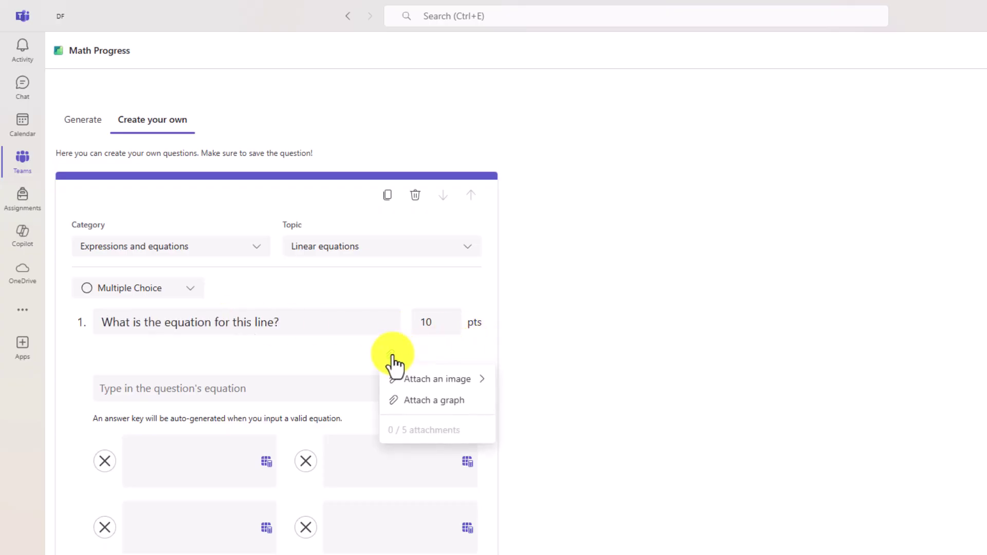
left_click(438, 385)
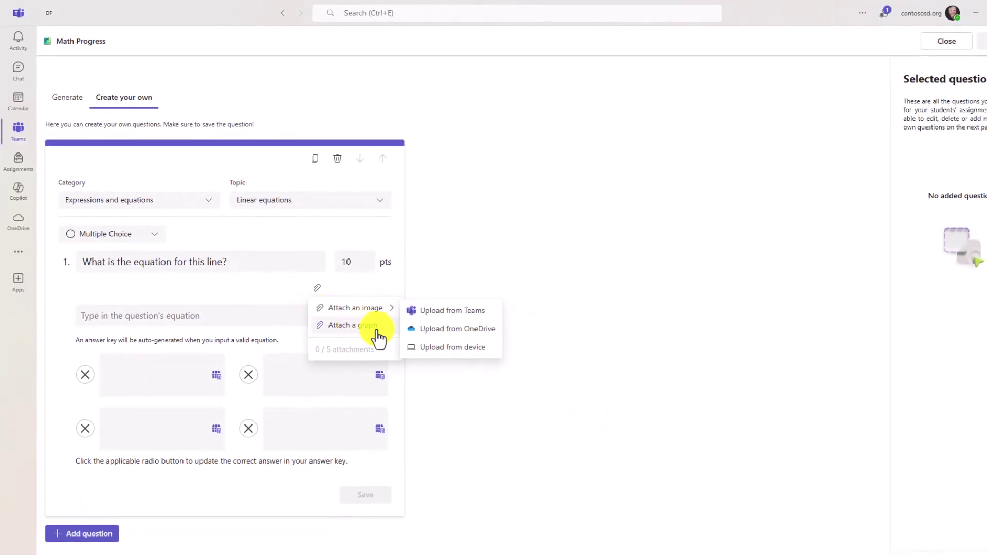
left_click(338, 327)
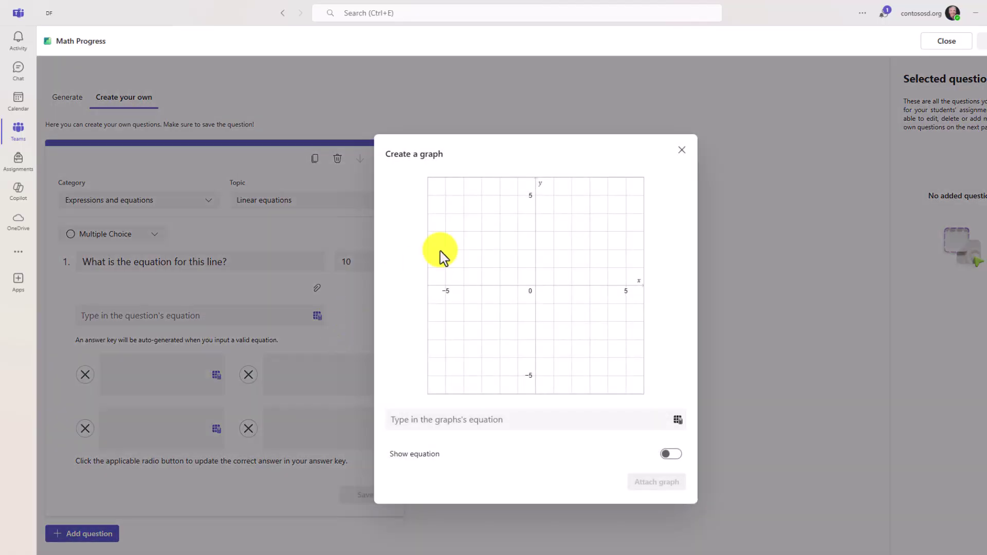
left_click(514, 420)
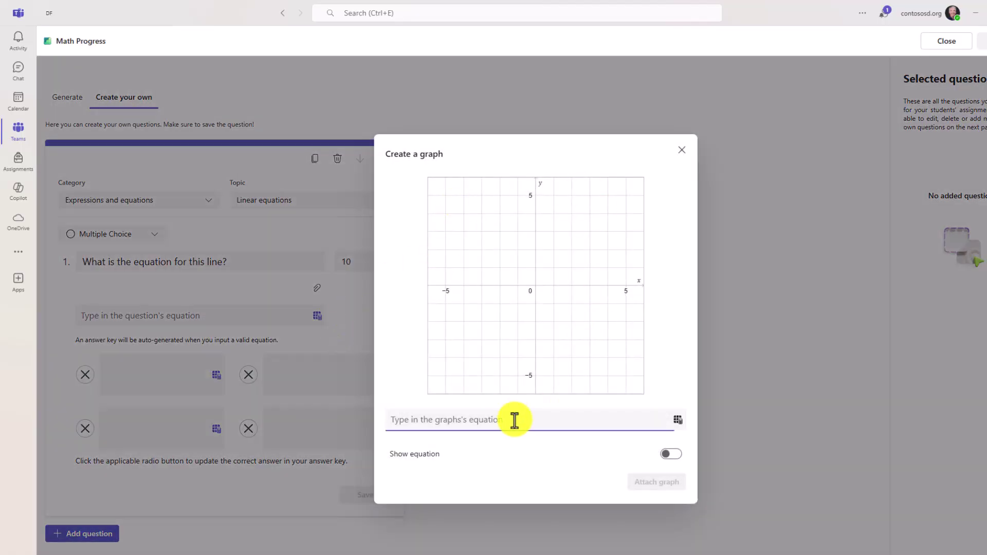
type("y=2x+4")
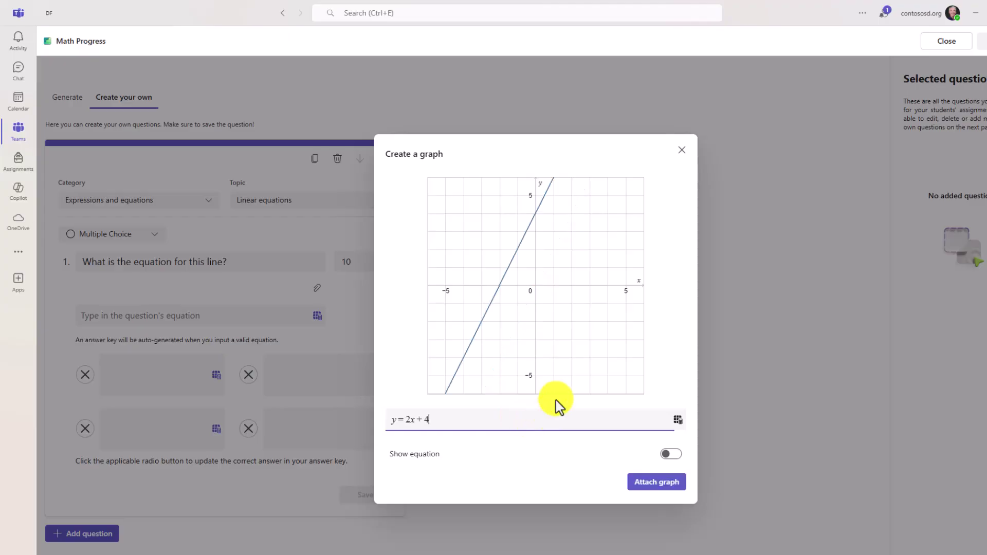
mouse_move(479, 340)
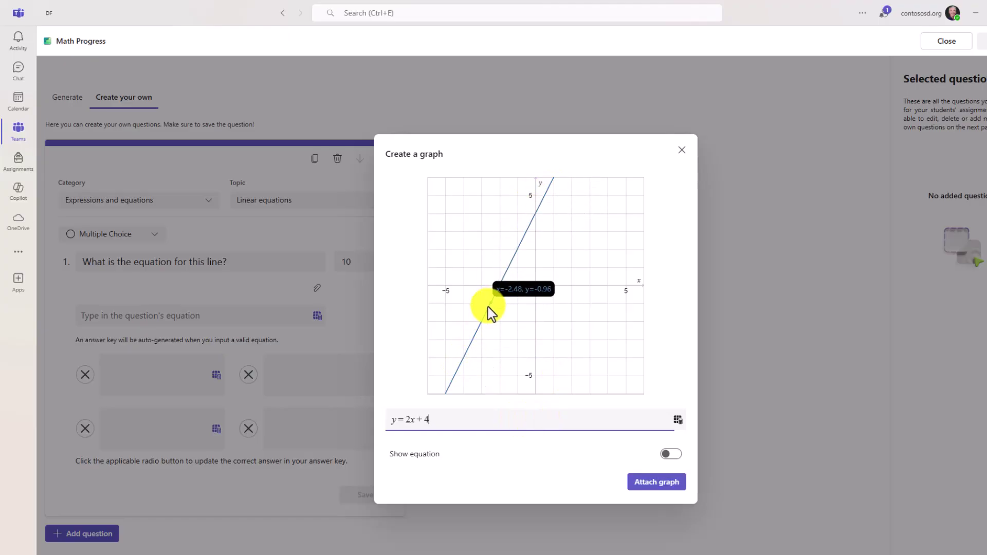
Switch the graph's equation display on and off again, and view the math keypad's basic and formula inputs.
left_click(670, 454)
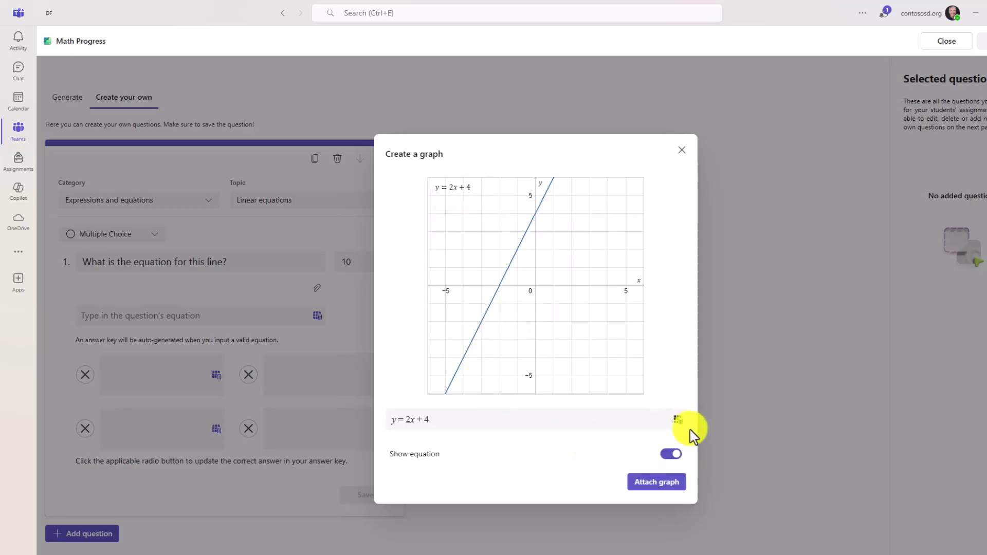
left_click(670, 454)
left_click(677, 420)
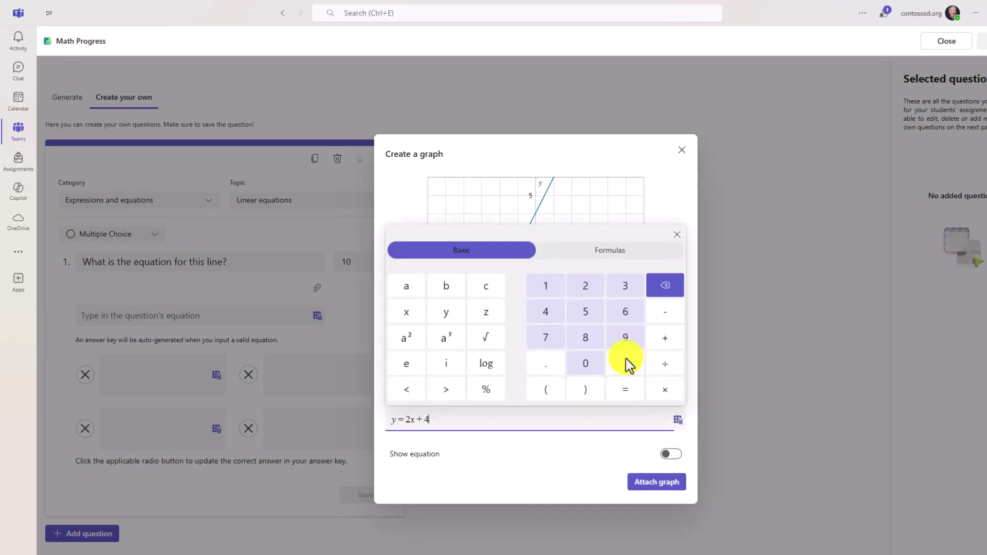
left_click(613, 256)
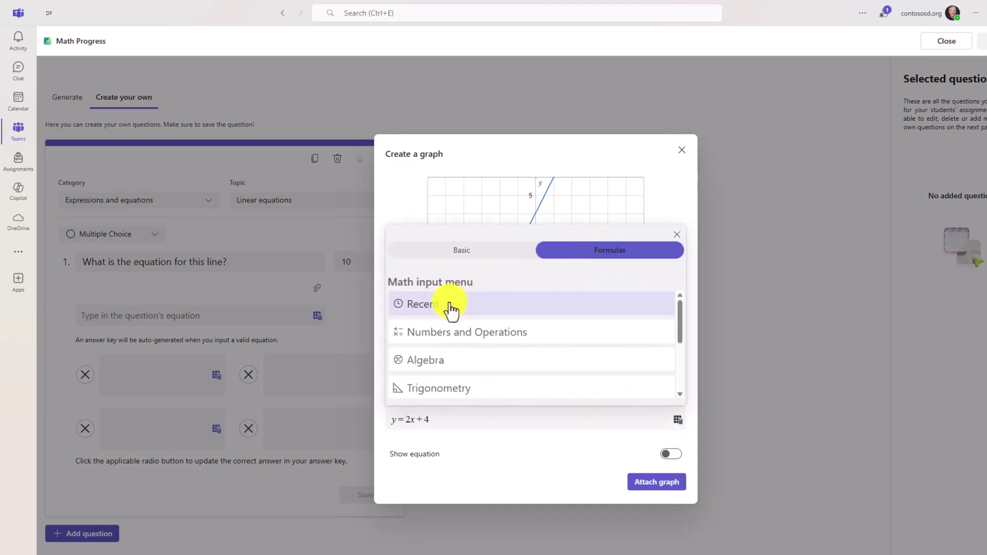
left_click(676, 235)
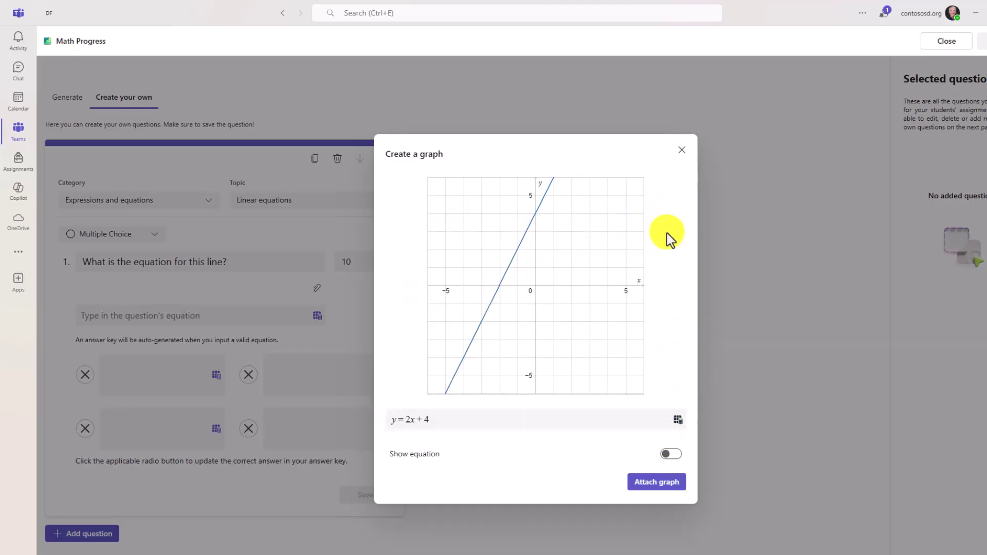
Attach the y=2x+4 graph to the line equation question with its equation hidden.
left_click(679, 491)
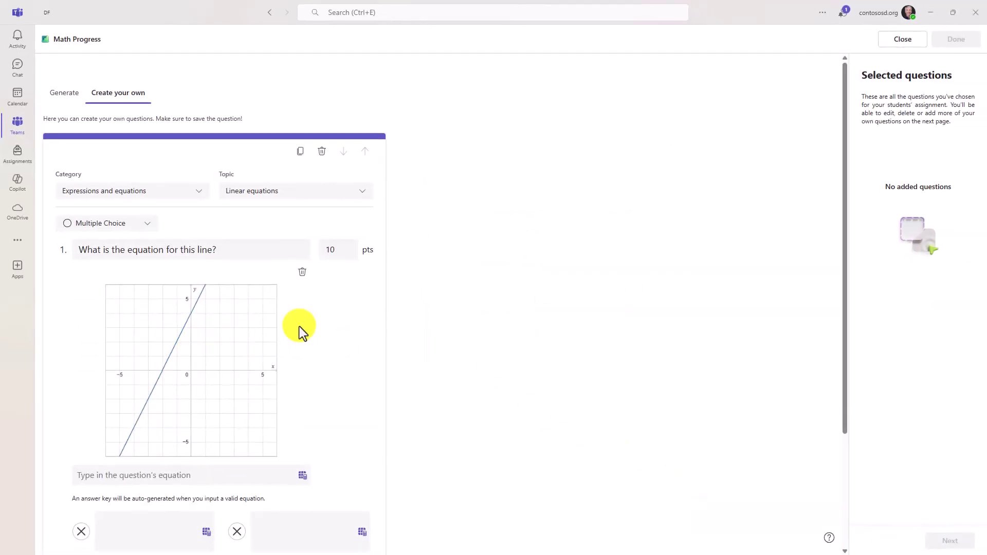
scroll(313, 348, "down", 3)
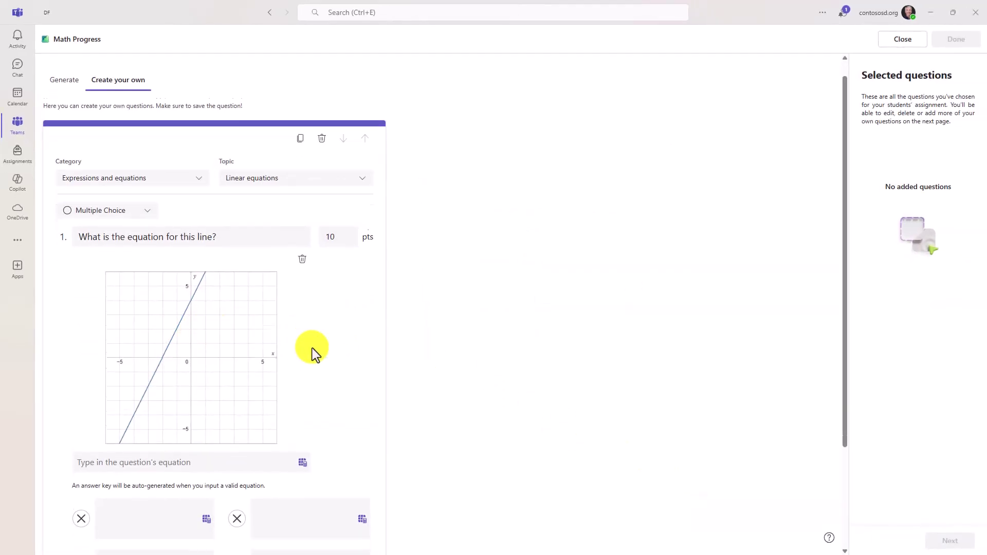